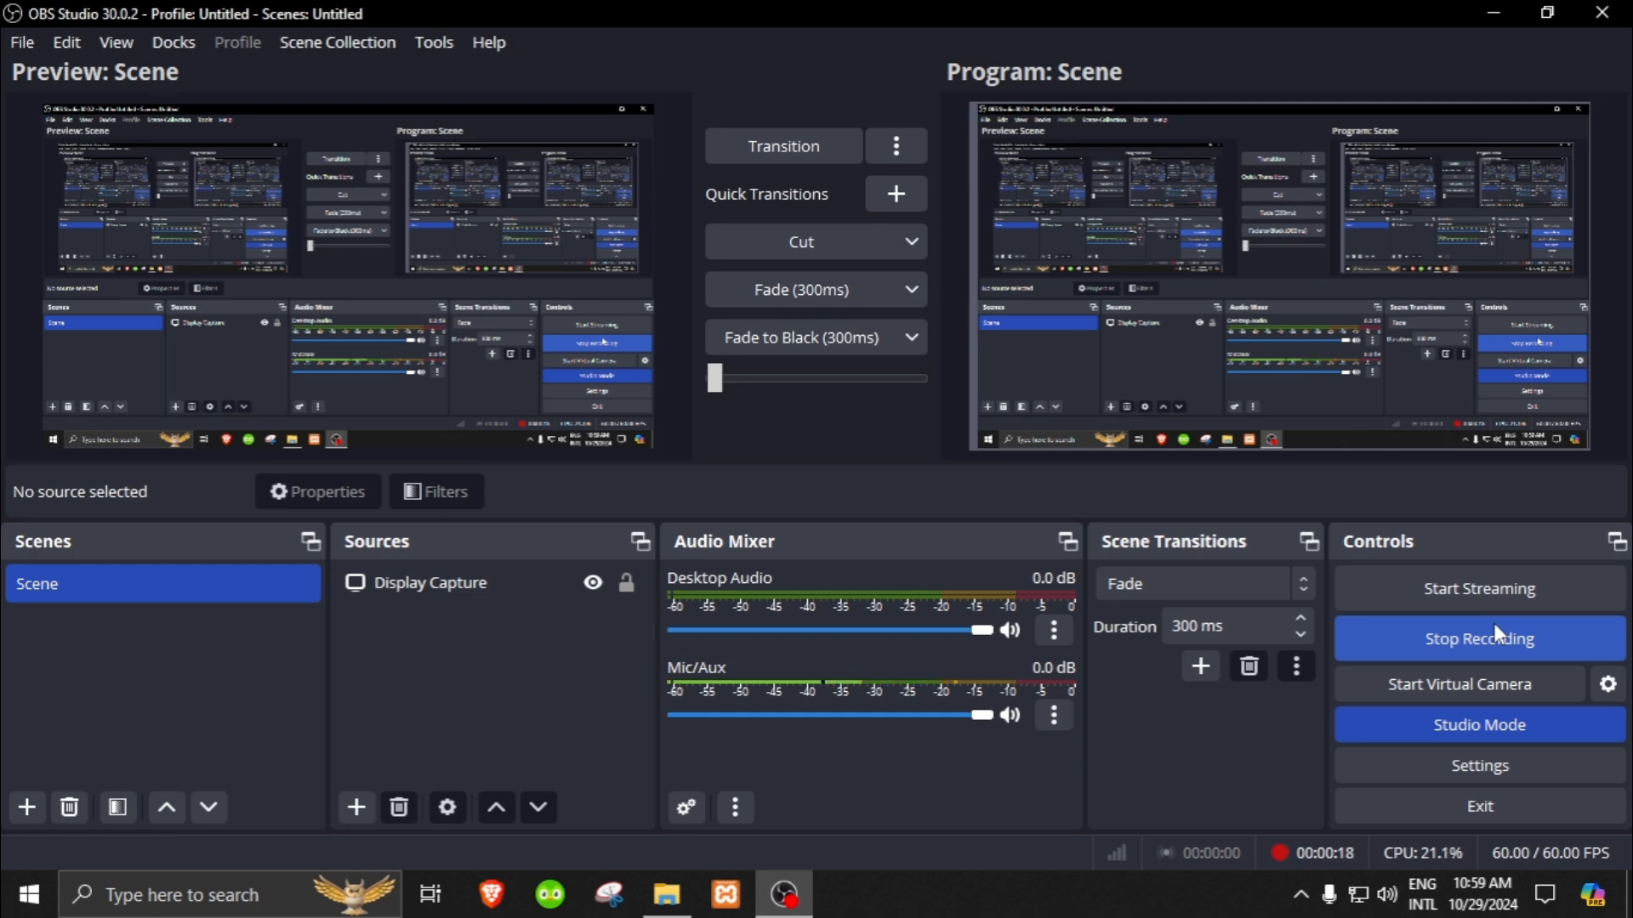
Step: Create a folder named xampp on the New Volume (H:) drive
{"action": "left_click", "coordinate": [1498, 13]}
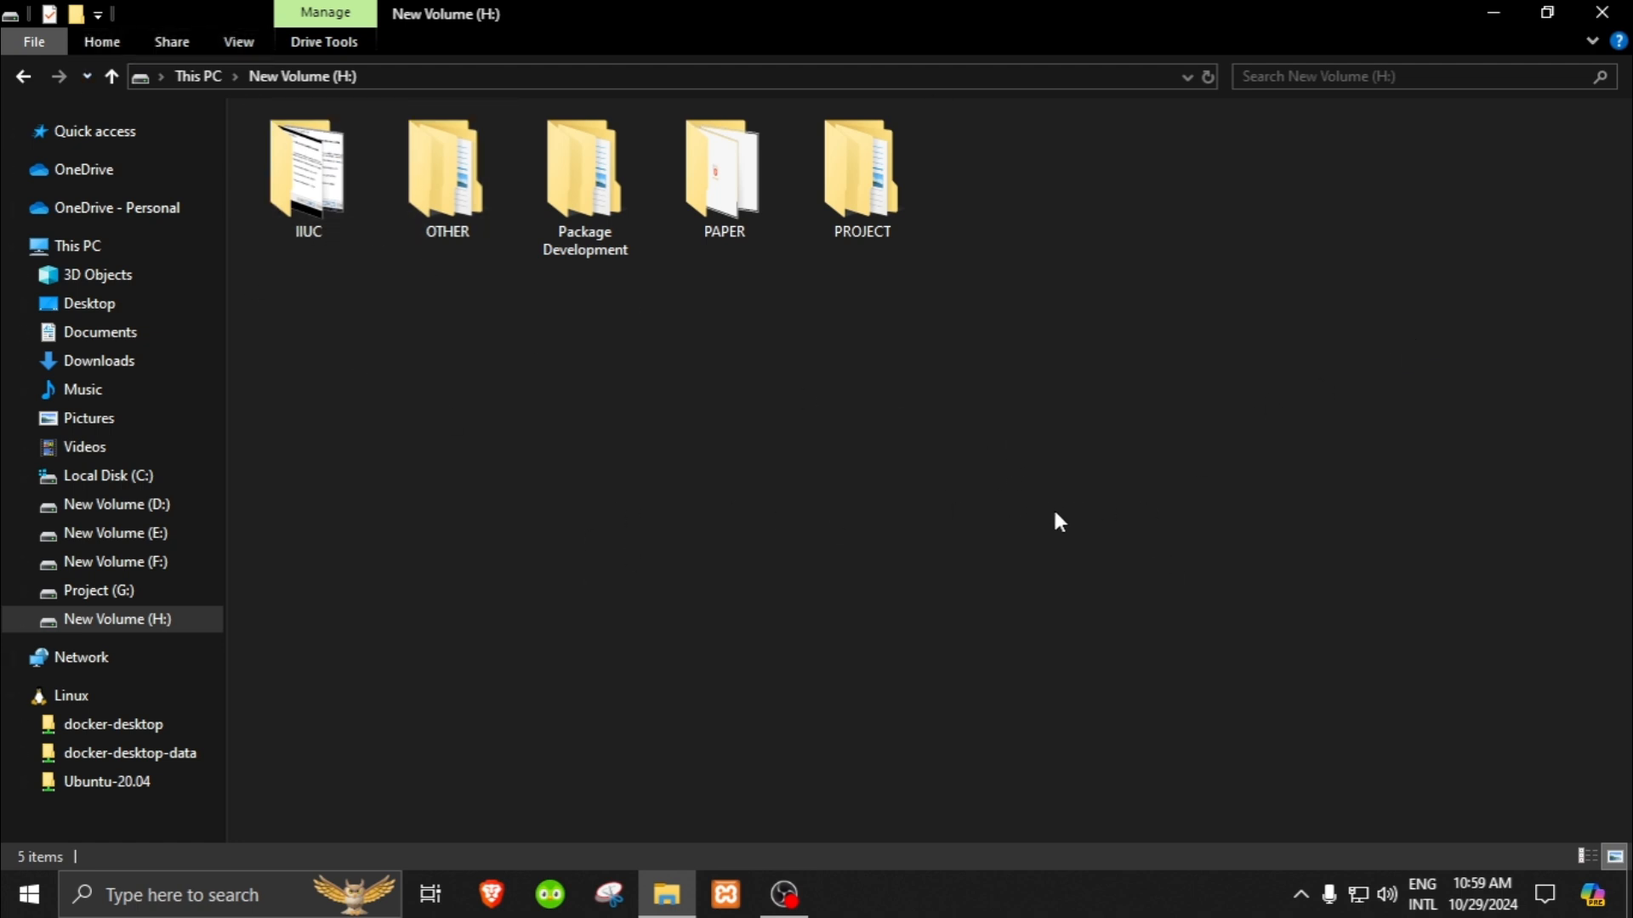
{"action": "right_click", "coordinate": [1060, 427]}
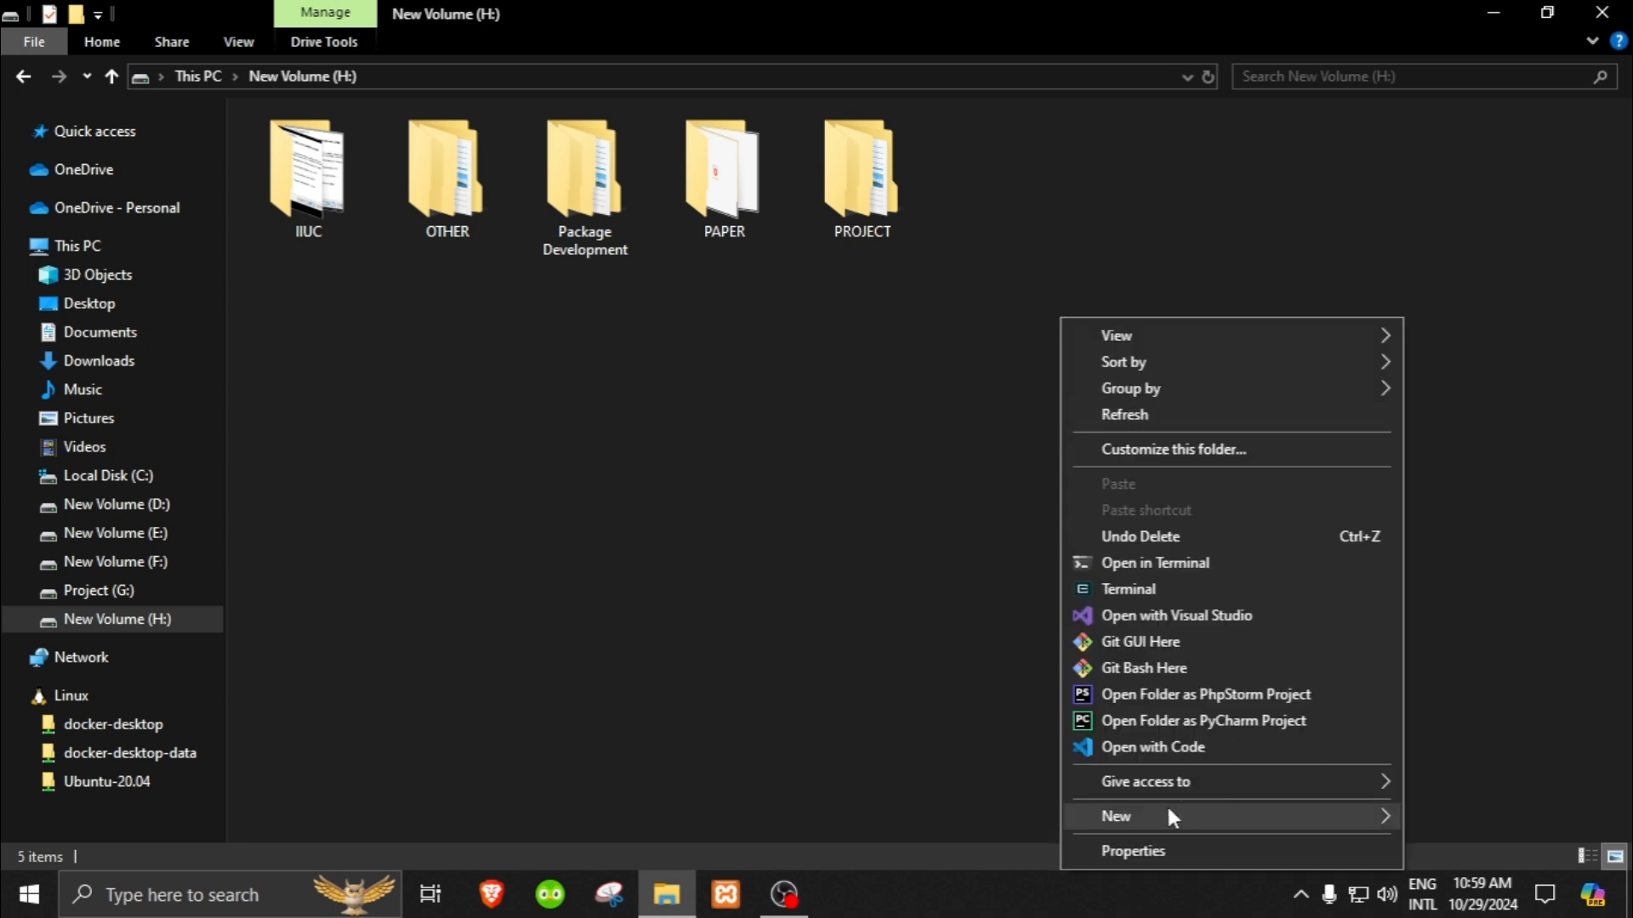
{"action": "mouse_move", "coordinate": [1165, 804]}
{"action": "left_click", "coordinate": [863, 439]}
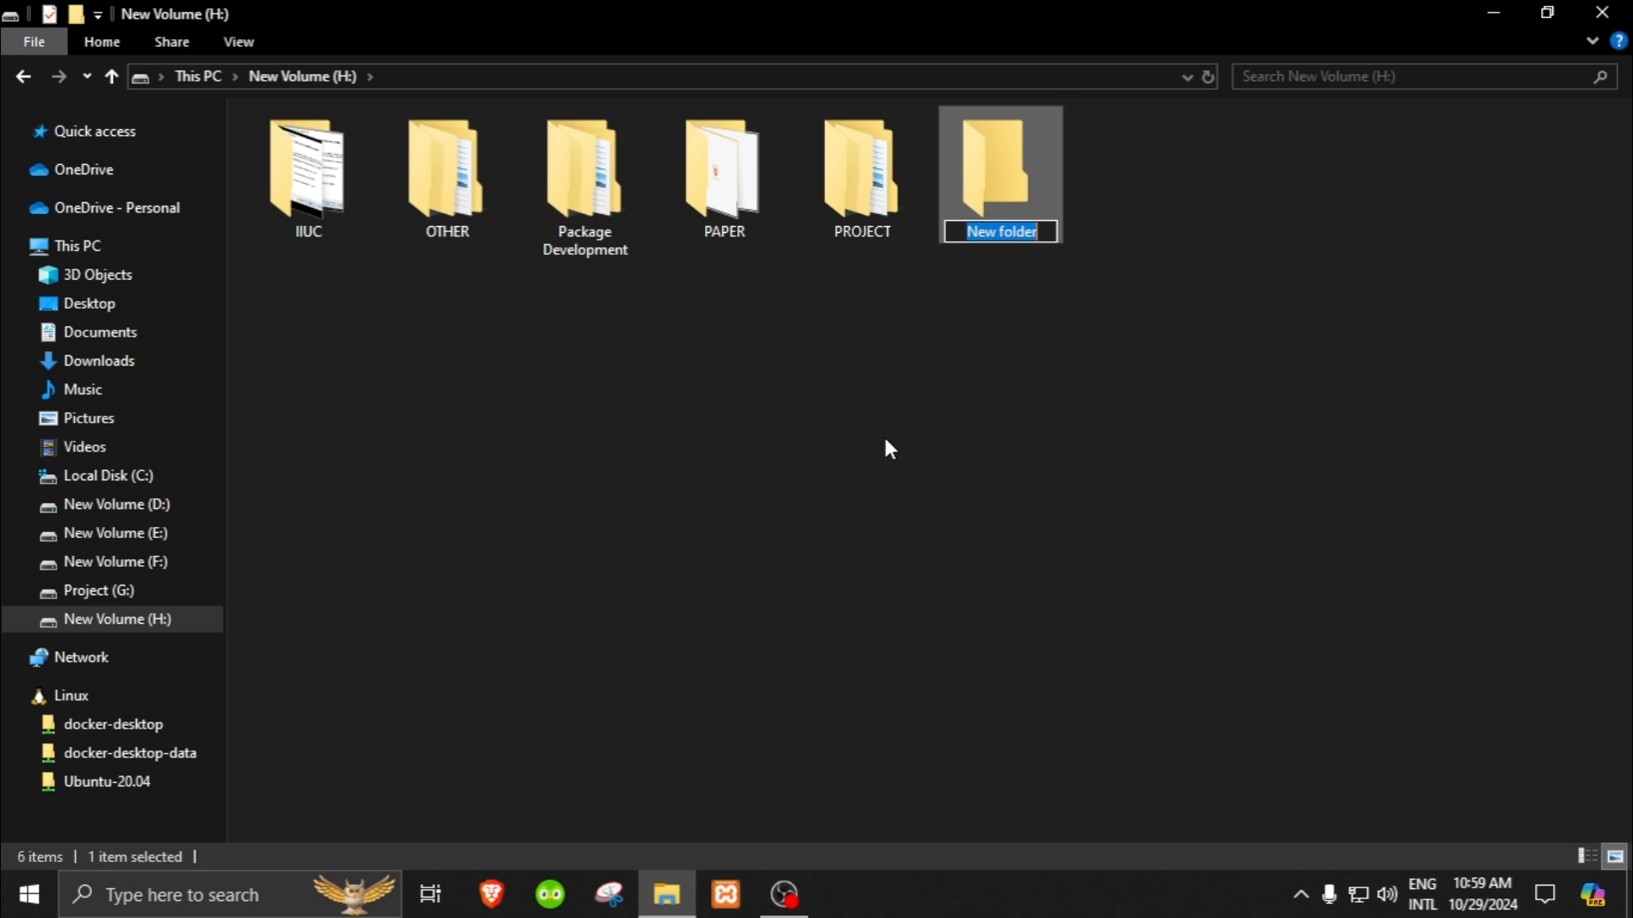
{"action": "type", "text": "Xampp"}
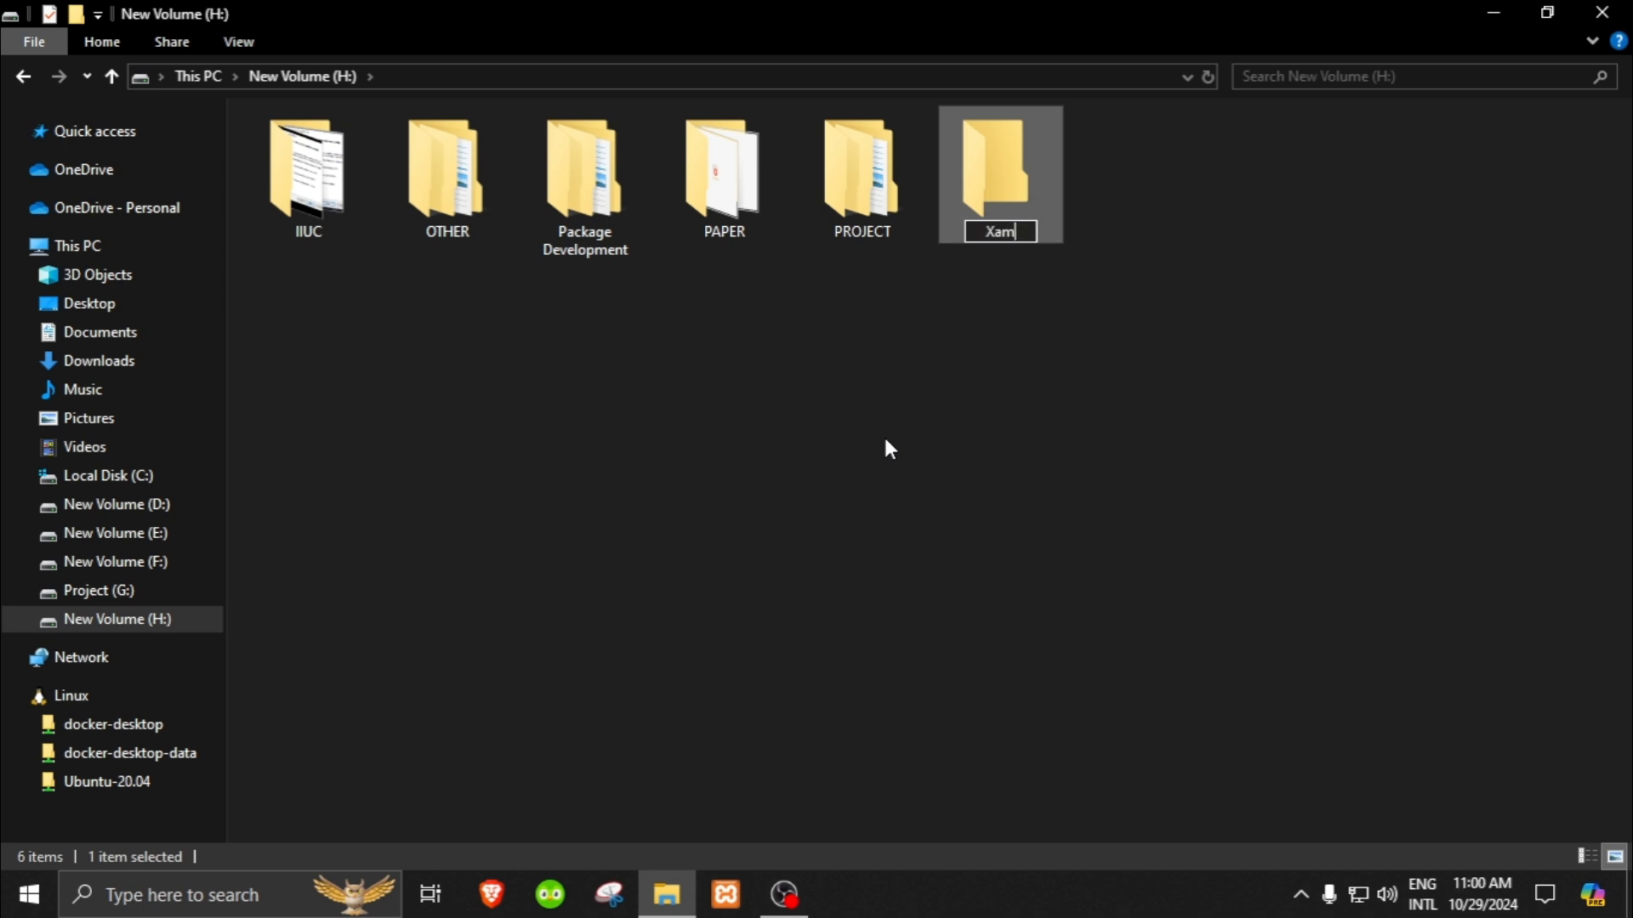
{"action": "key", "text": "Left"}
{"action": "key", "text": "Left"}
{"action": "key", "text": "Left"}
{"action": "key", "text": "Left"}
{"action": "key", "text": "Right"}
{"action": "key", "text": "BackSpace"}
{"action": "type", "text": "x"}
{"action": "key", "text": "Return"}
{"action": "left_click", "coordinate": [1114, 424]}
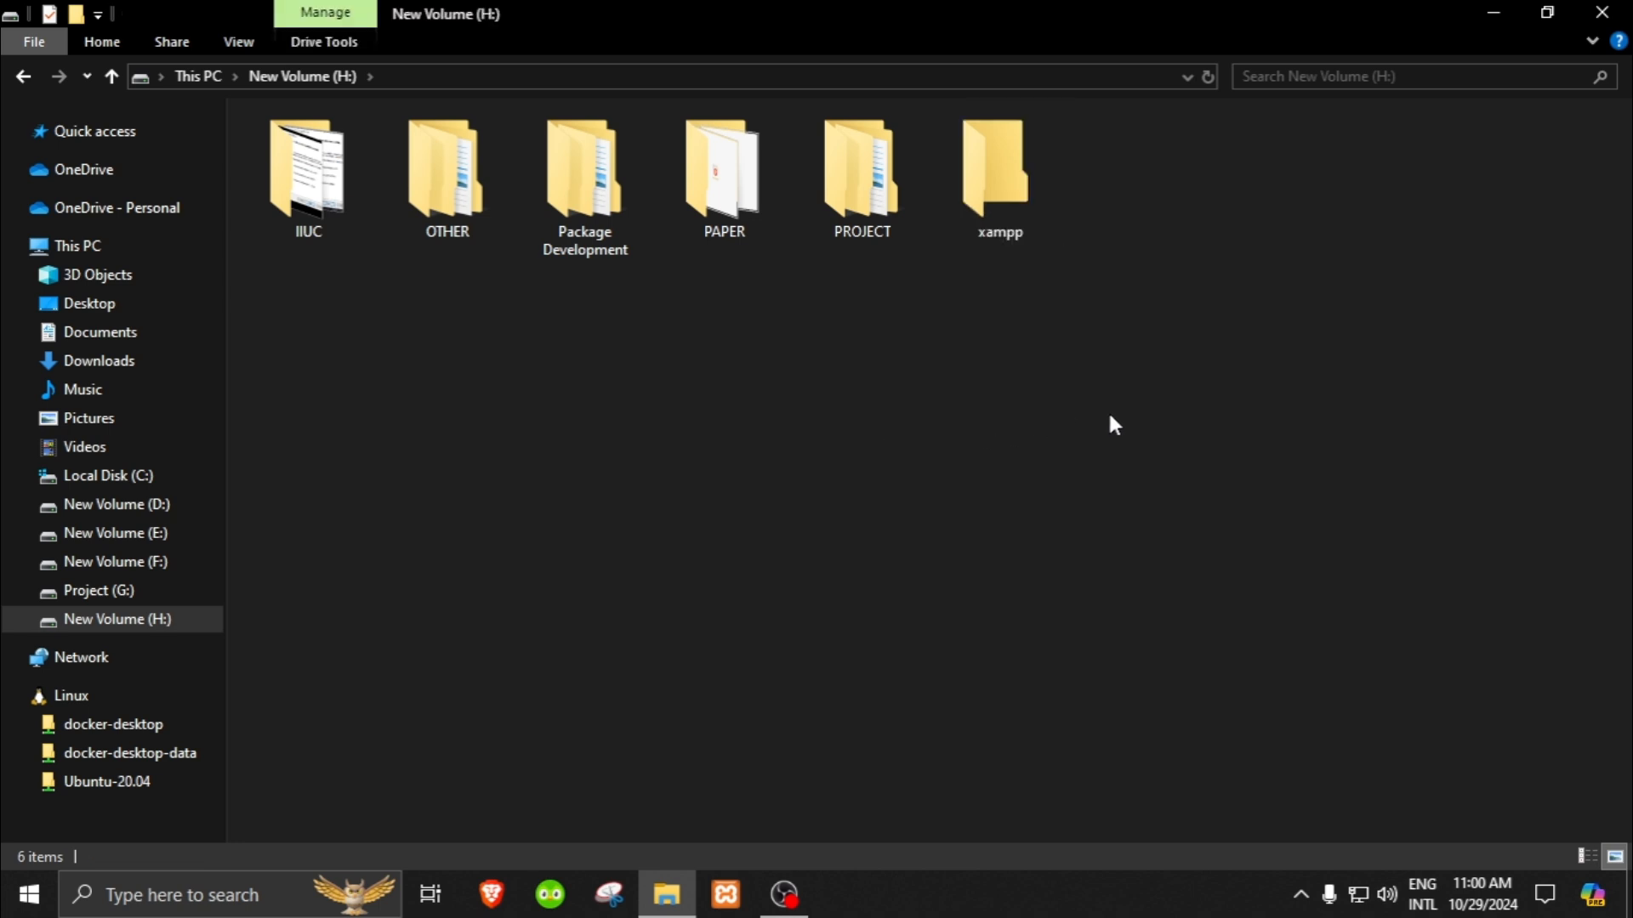
Step: Open Google Chrome from the desktop and search for XAMPP
{"action": "left_click", "coordinate": [1494, 15]}
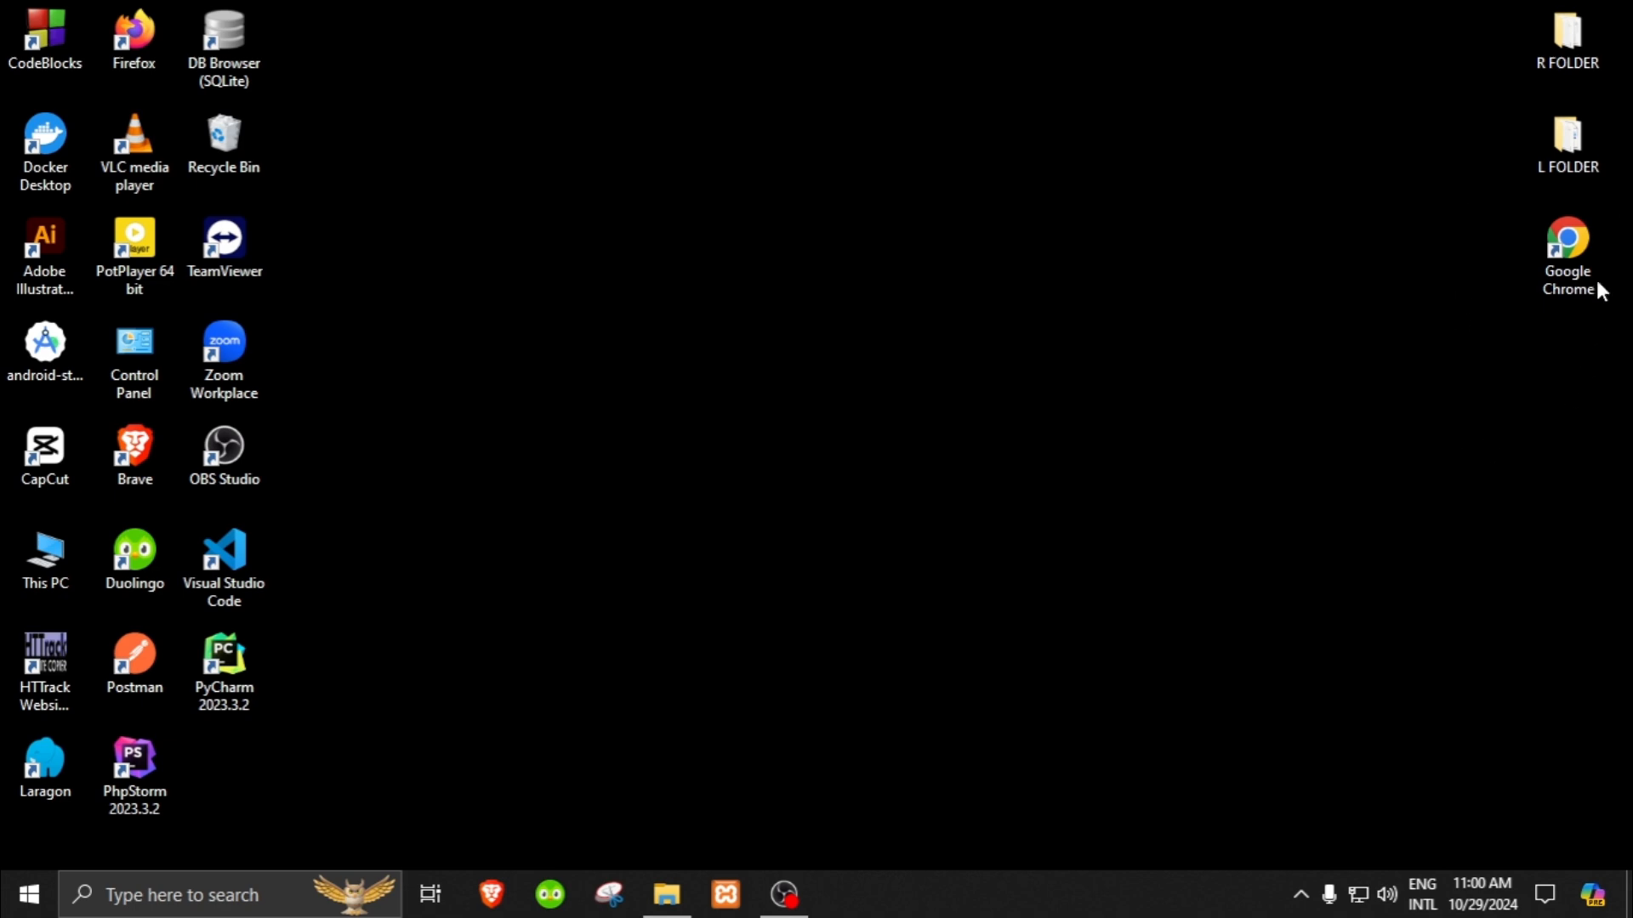
{"action": "double_click", "coordinate": [1575, 274]}
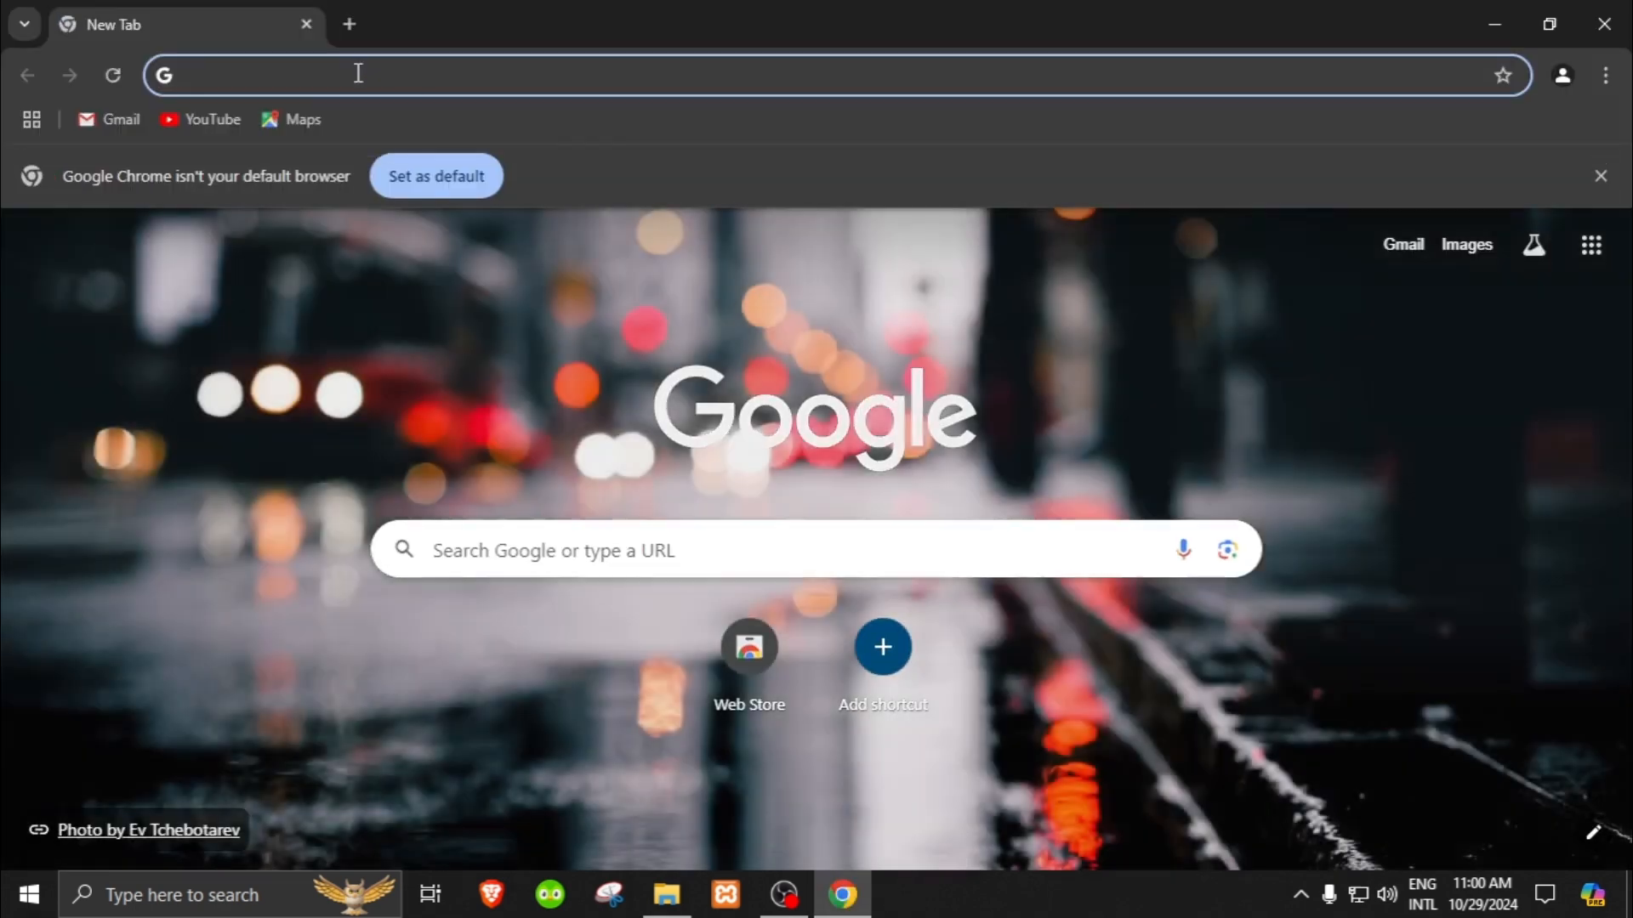
{"action": "left_click", "coordinate": [358, 74]}
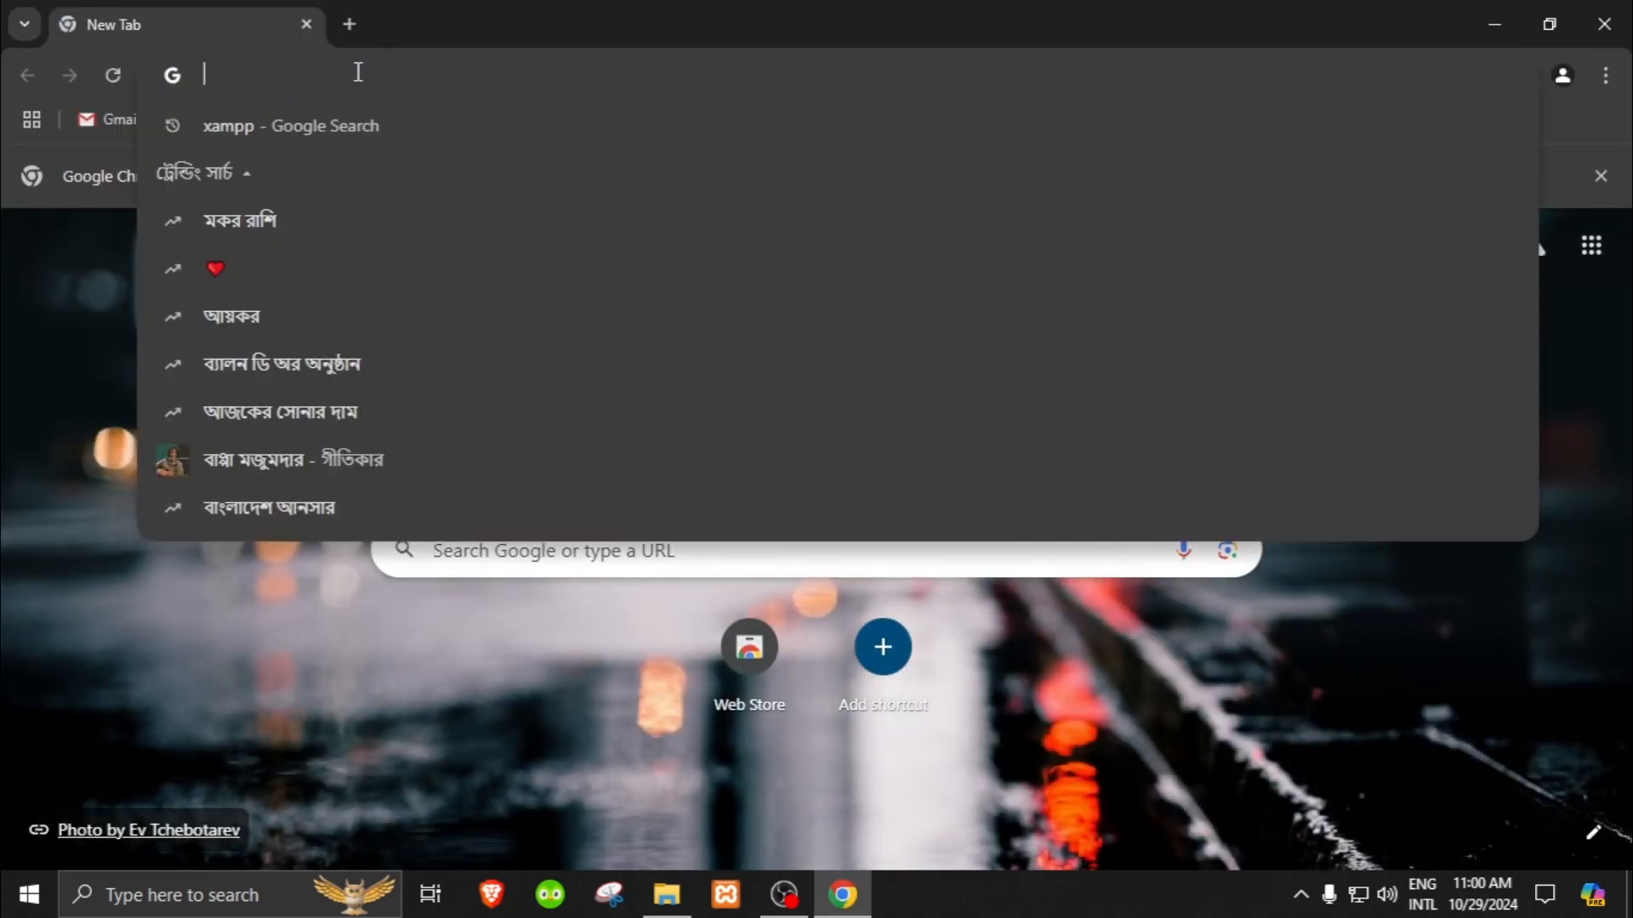
{"action": "type", "text": "XAMPP"}
{"action": "key", "text": "Return"}
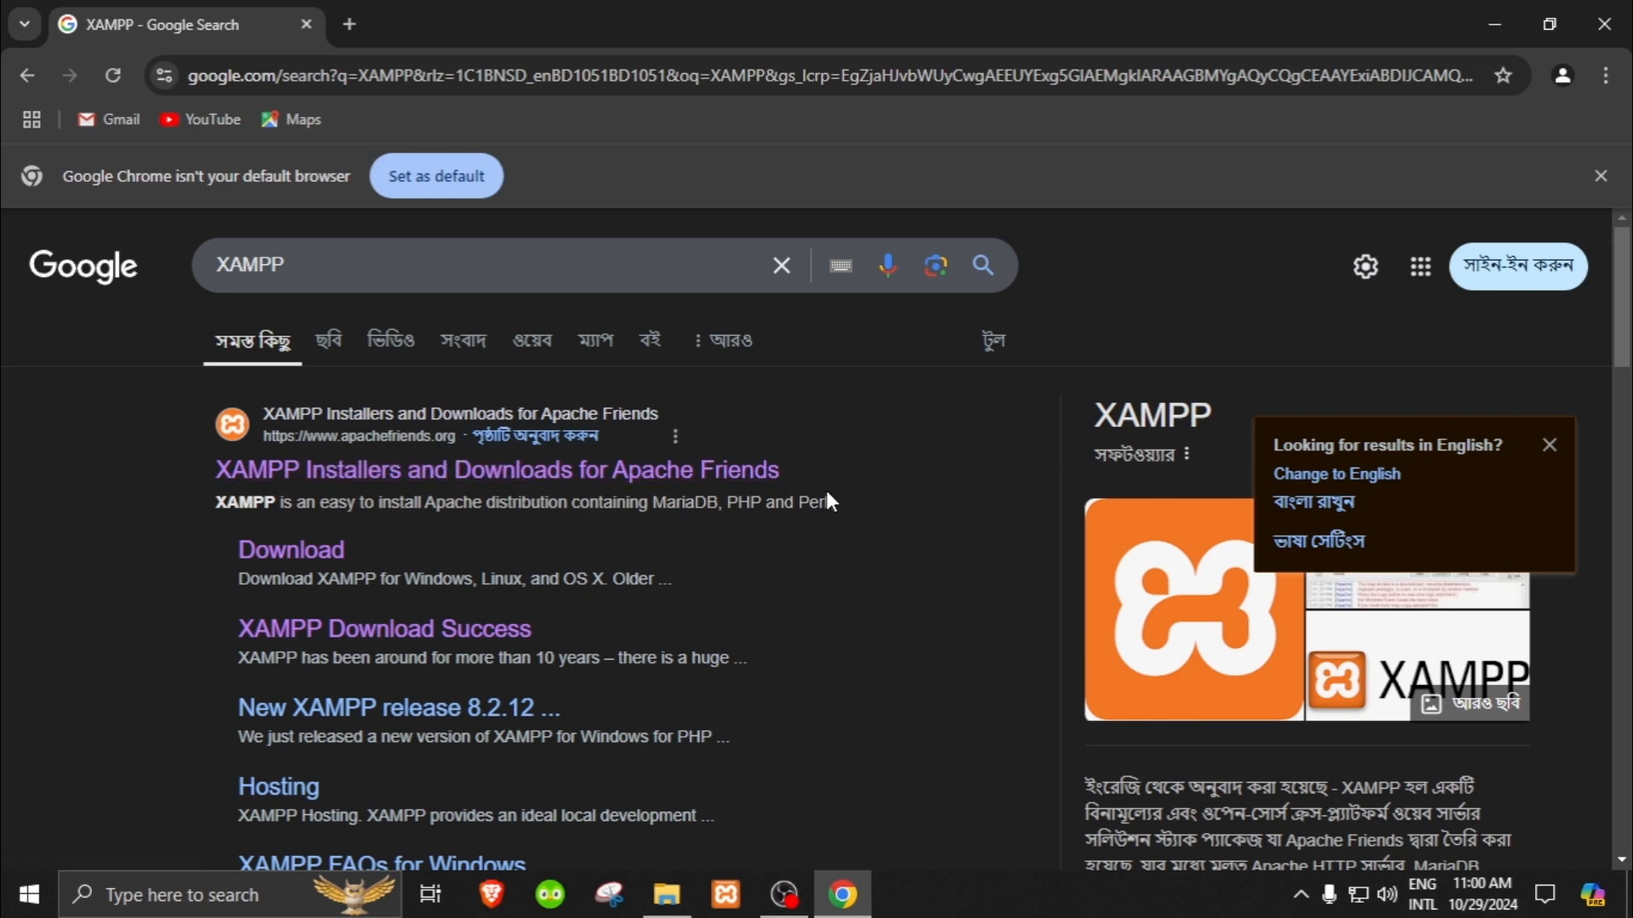
Step: Open the XAMPP Installers and Downloads for Apache Friends site from the search results
{"action": "scroll", "coordinate": [833, 501], "scroll_direction": "down", "scroll_amount": 5}
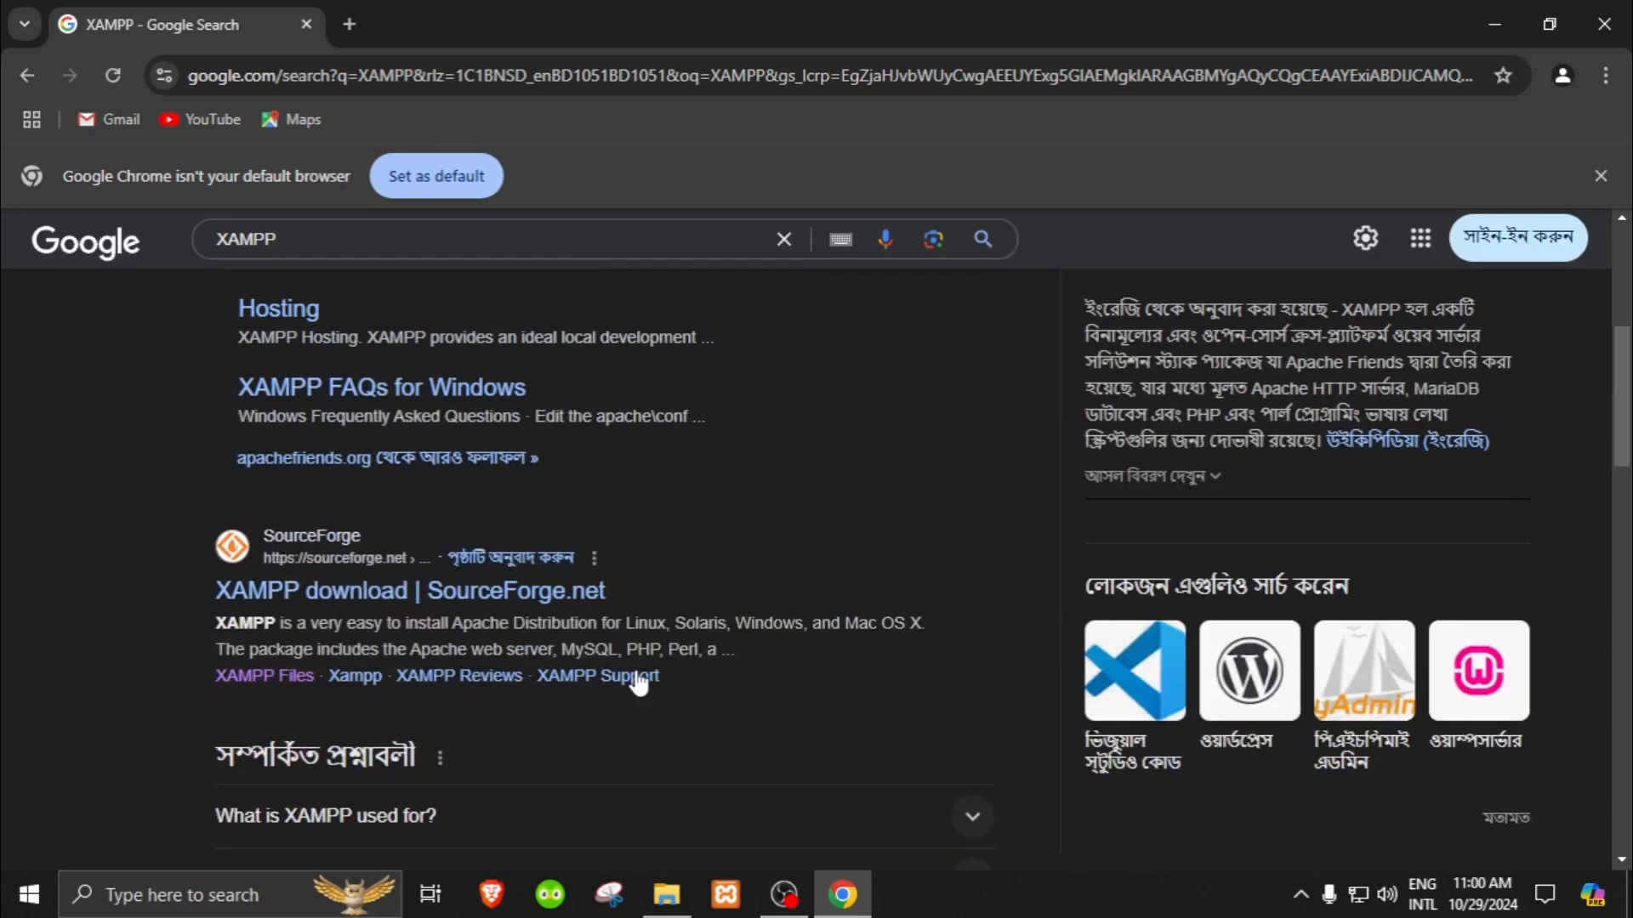
{"action": "scroll", "coordinate": [528, 608], "scroll_direction": "down", "scroll_amount": 2}
{"action": "scroll", "coordinate": [846, 656], "scroll_direction": "up", "scroll_amount": 7}
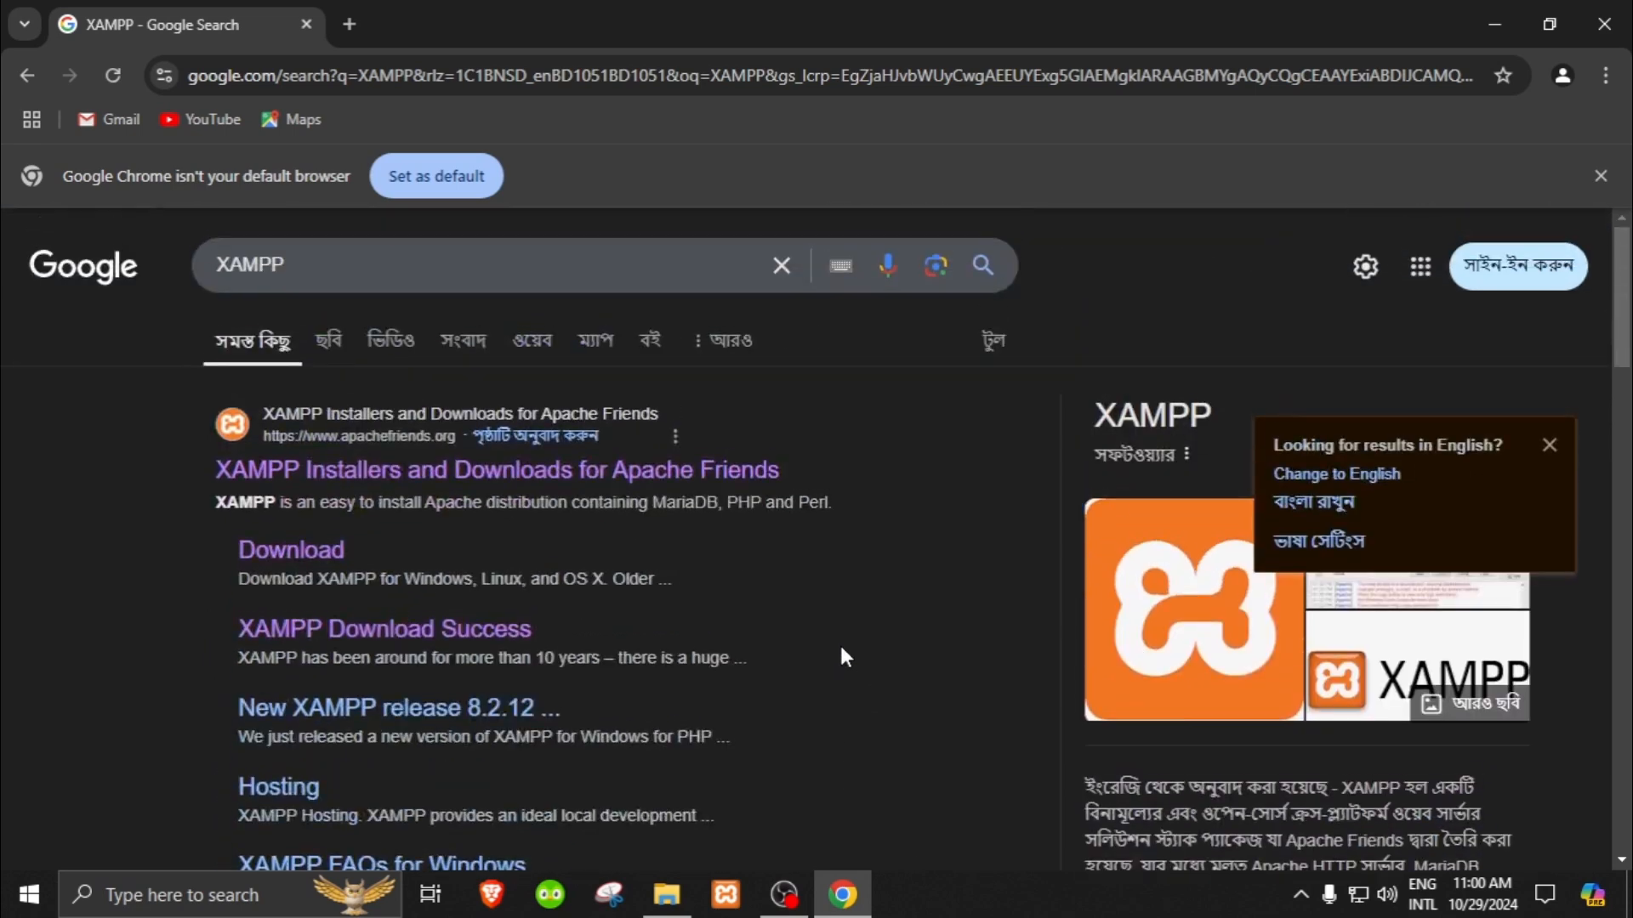
{"action": "left_click", "coordinate": [617, 478]}
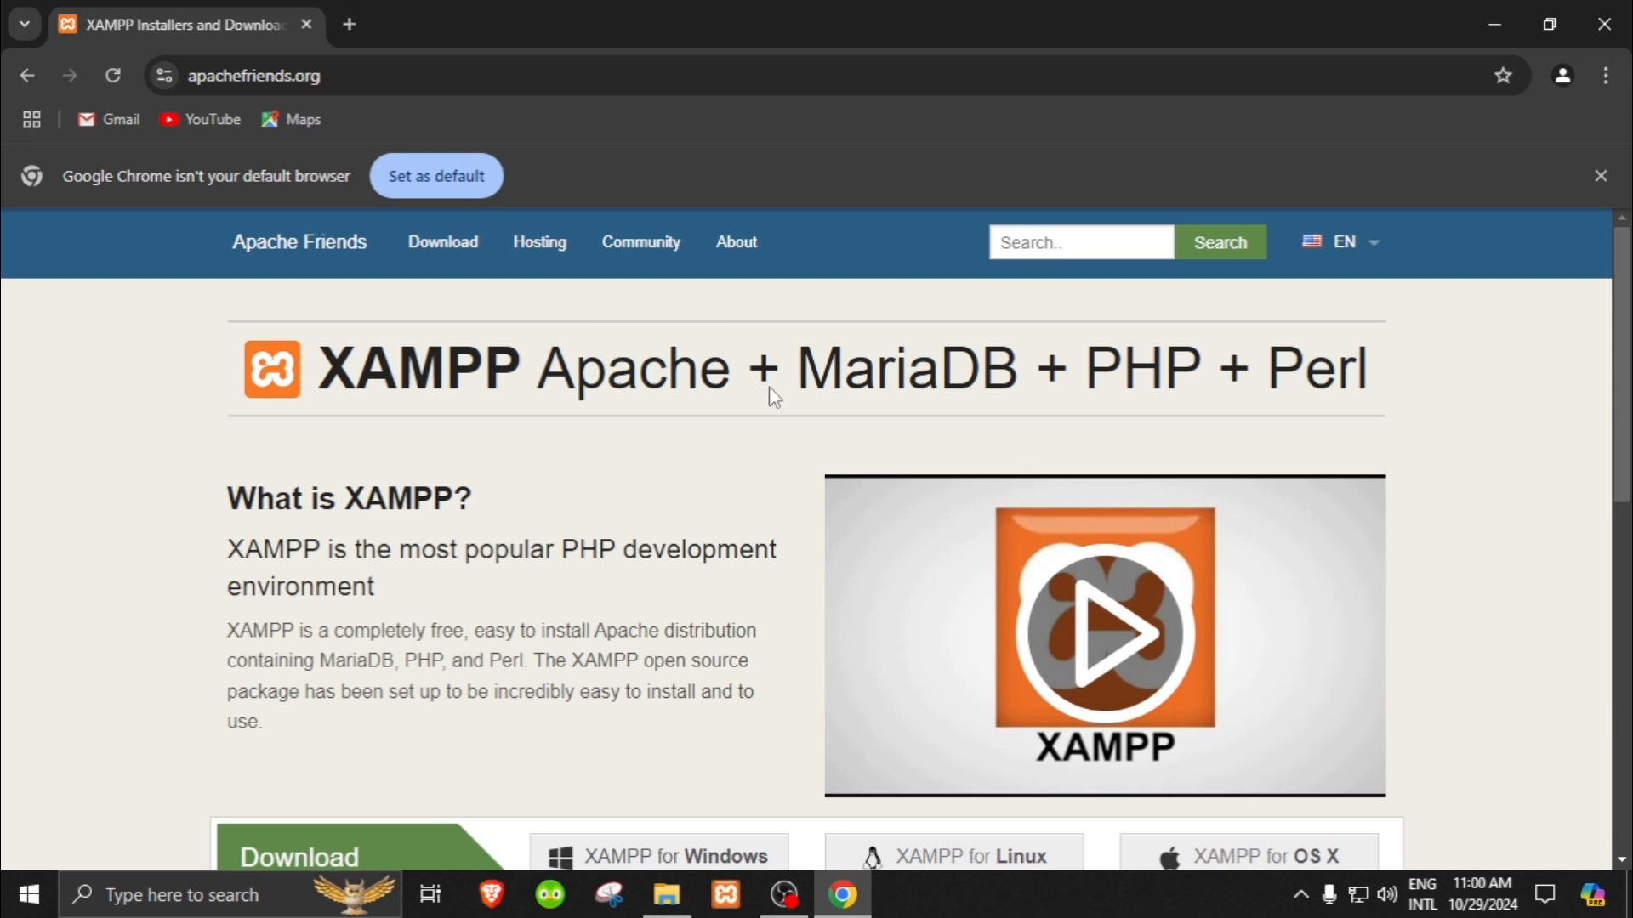
Step: Try the XAMPP for Windows 8.2.12 download from the Apache Friends homepage, and go back to that homepage
{"action": "scroll", "coordinate": [769, 386], "scroll_direction": "down", "scroll_amount": 4}
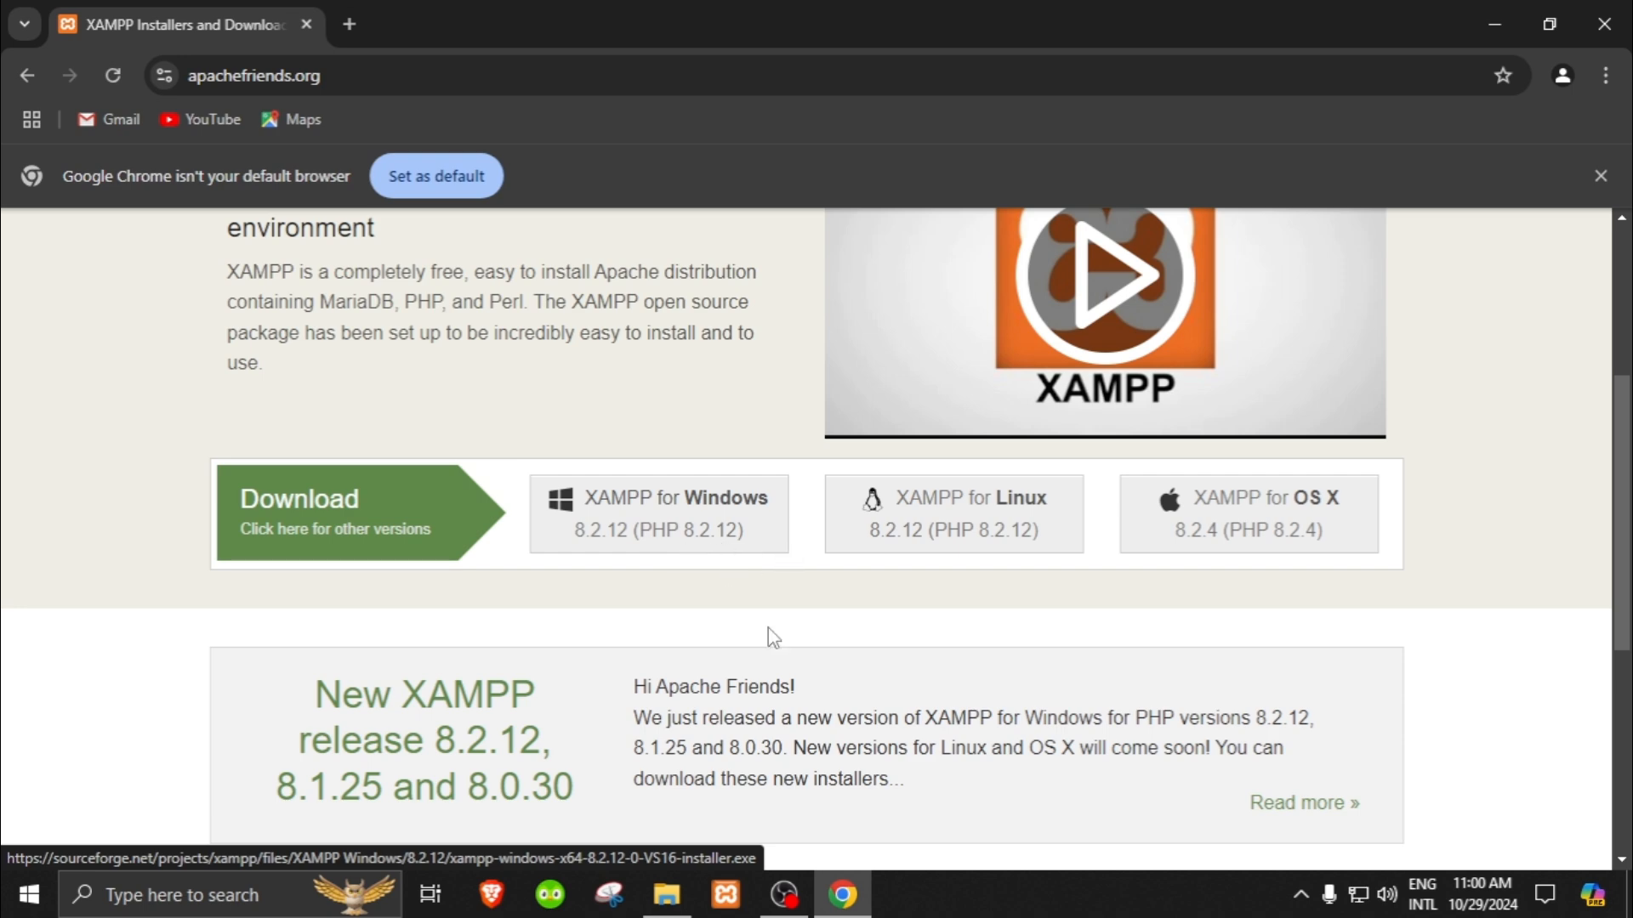
{"action": "scroll", "coordinate": [799, 644], "scroll_direction": "down", "scroll_amount": 4}
{"action": "scroll", "coordinate": [804, 639], "scroll_direction": "up", "scroll_amount": 5}
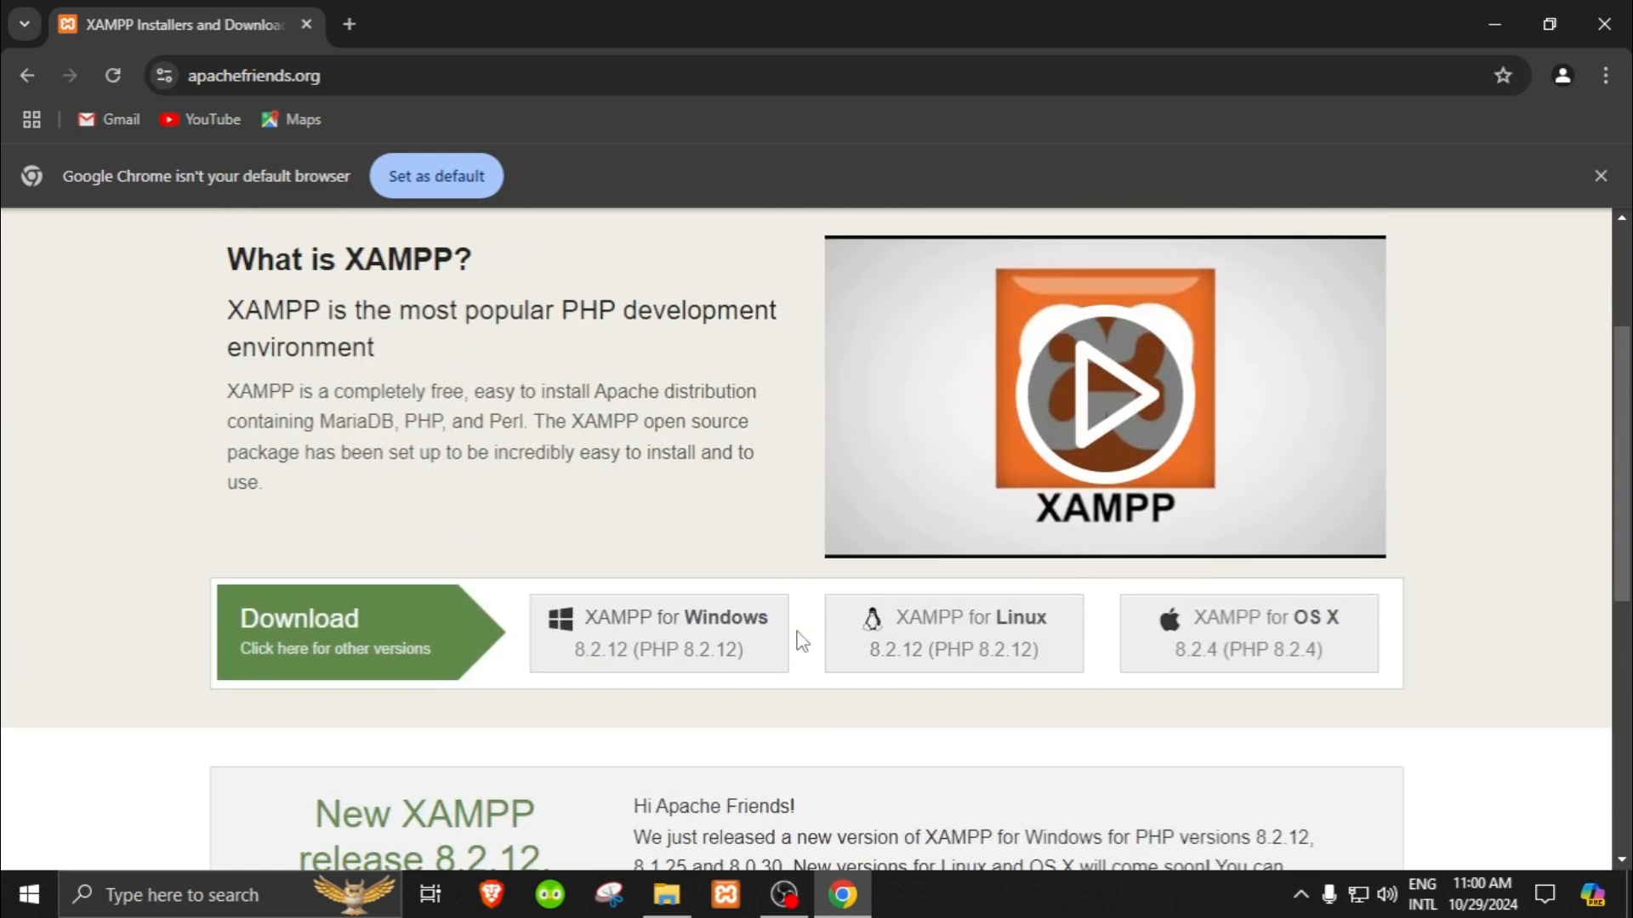
{"action": "scroll", "coordinate": [799, 643], "scroll_direction": "up", "scroll_amount": 2}
{"action": "scroll", "coordinate": [789, 646], "scroll_direction": "down", "scroll_amount": 5}
{"action": "scroll", "coordinate": [765, 637], "scroll_direction": "up", "scroll_amount": 3}
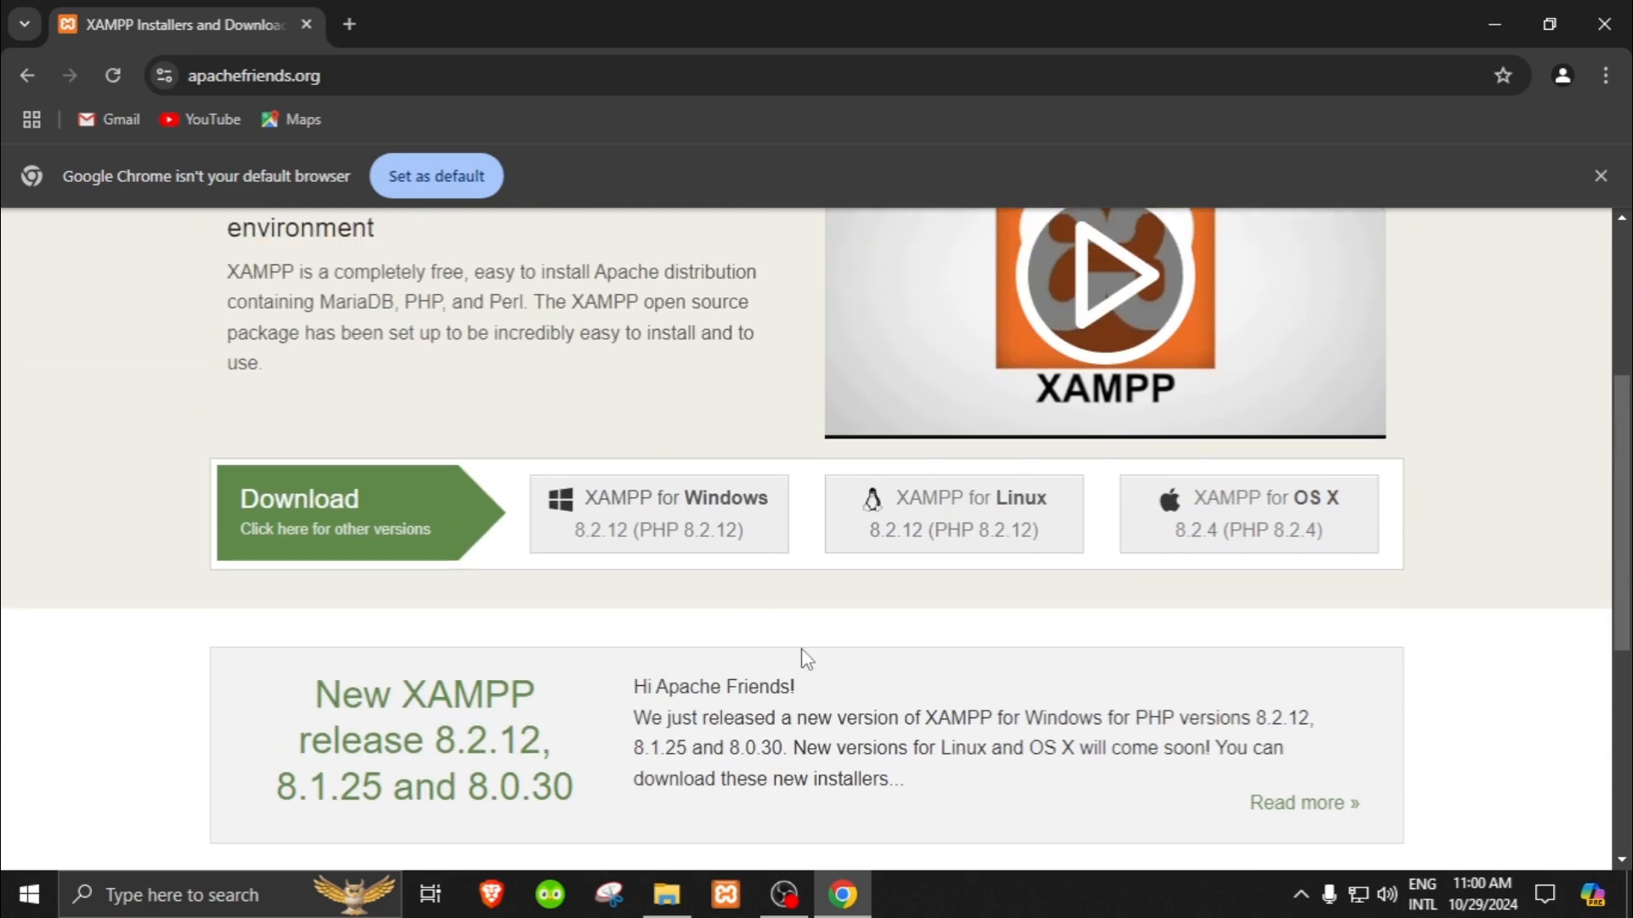
{"action": "left_click", "coordinate": [650, 532]}
{"action": "scroll", "coordinate": [650, 605], "scroll_direction": "down", "scroll_amount": 3}
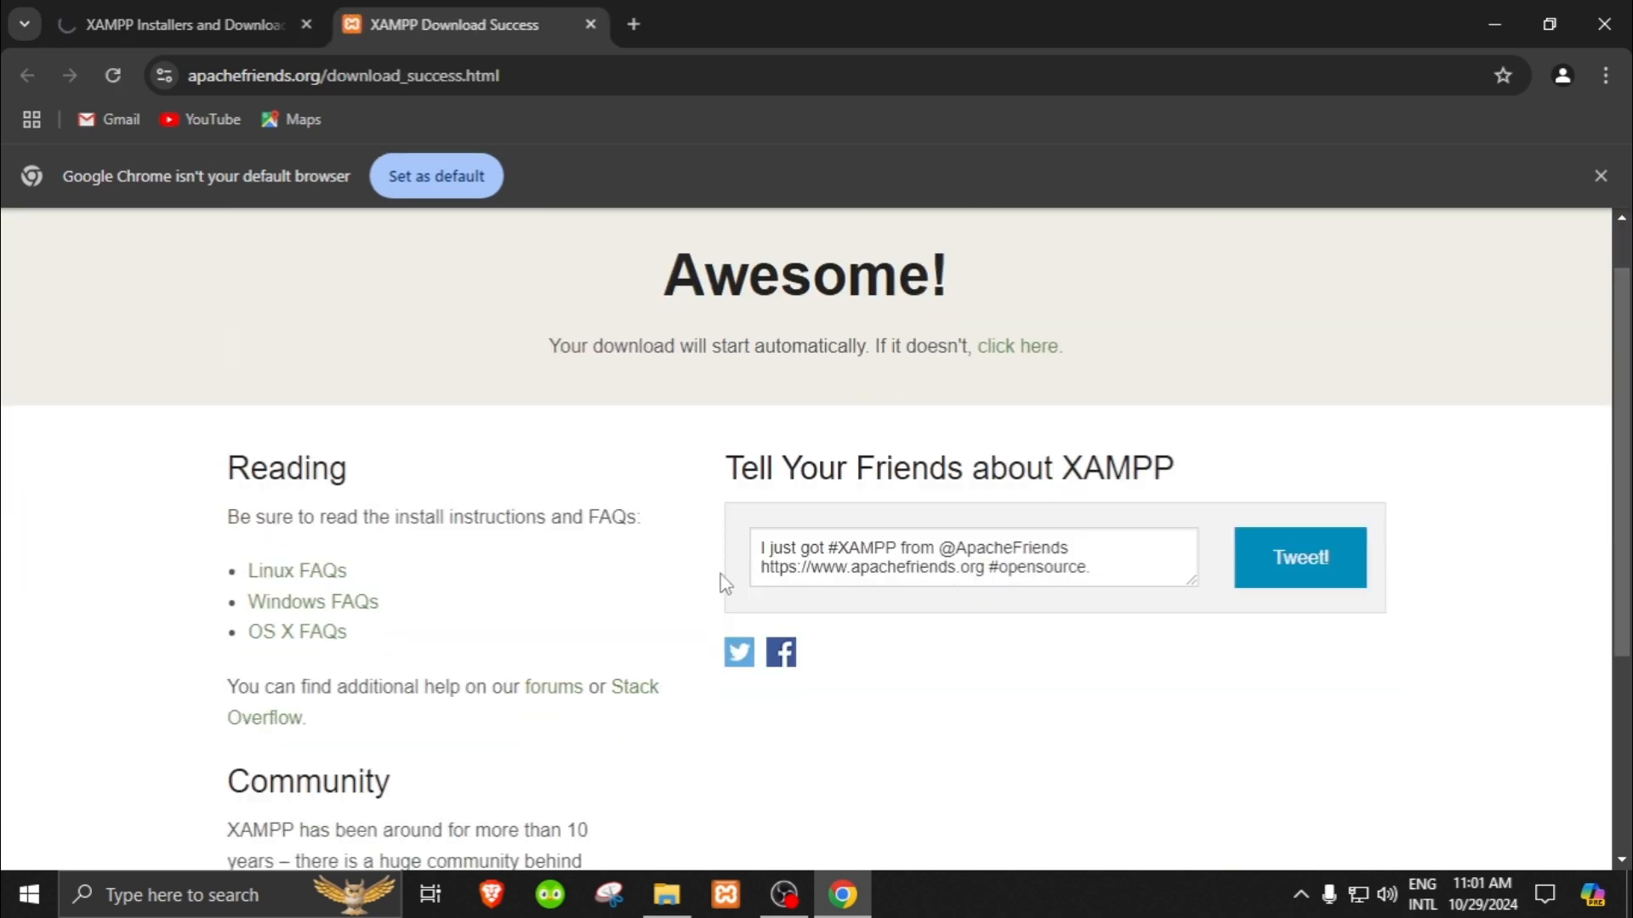
{"action": "scroll", "coordinate": [679, 591], "scroll_direction": "up", "scroll_amount": 3}
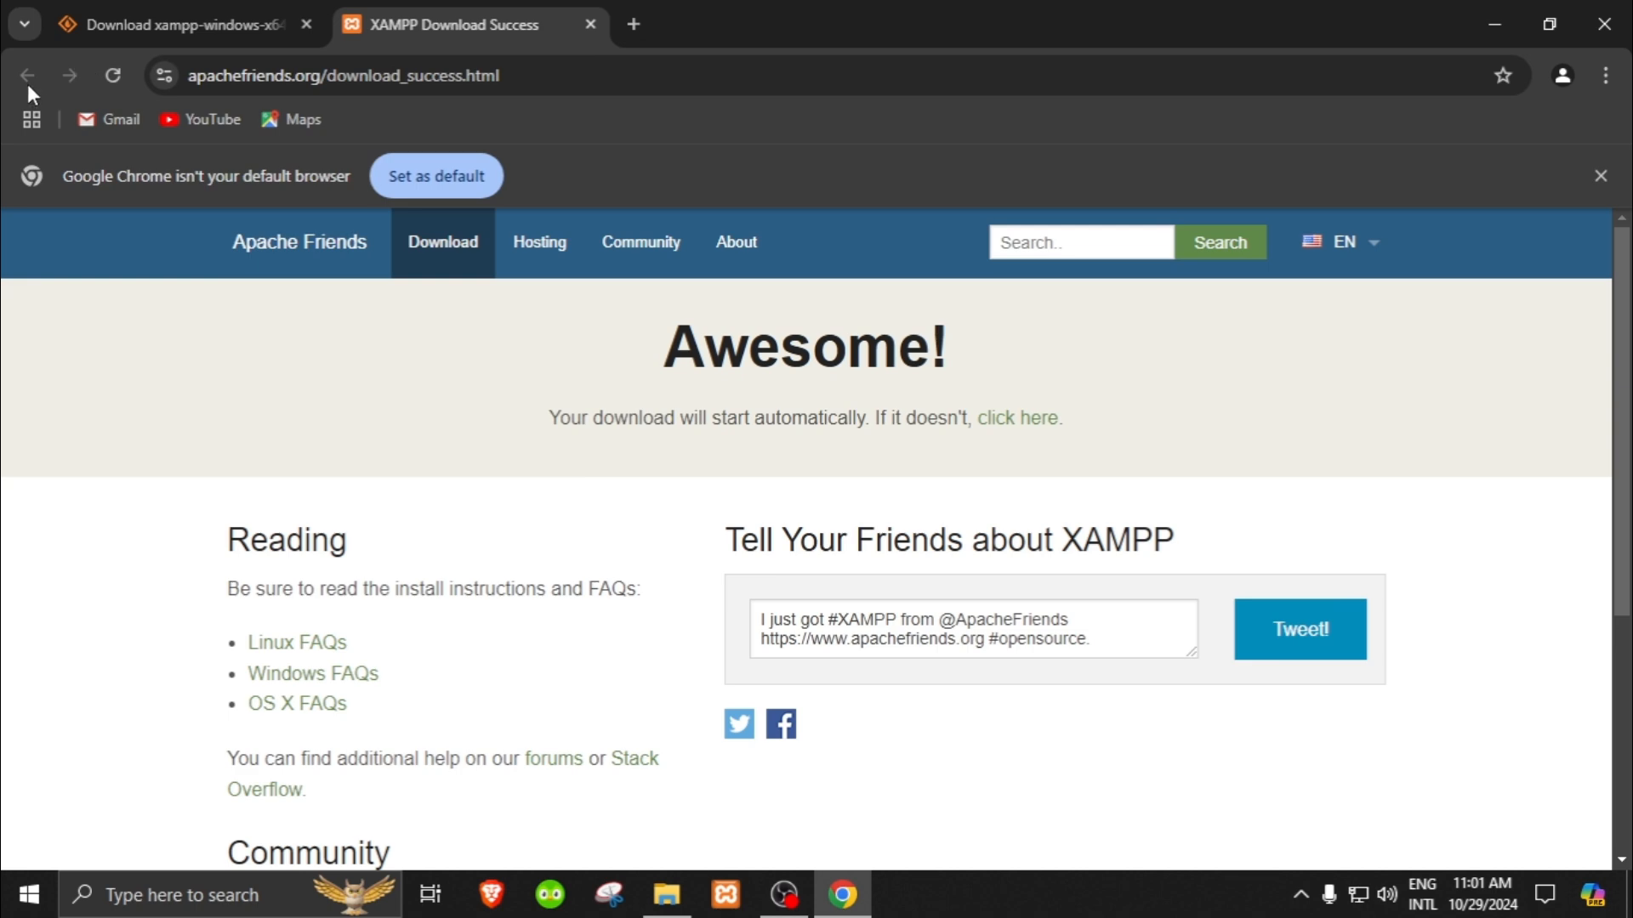
{"action": "left_click", "coordinate": [128, 26]}
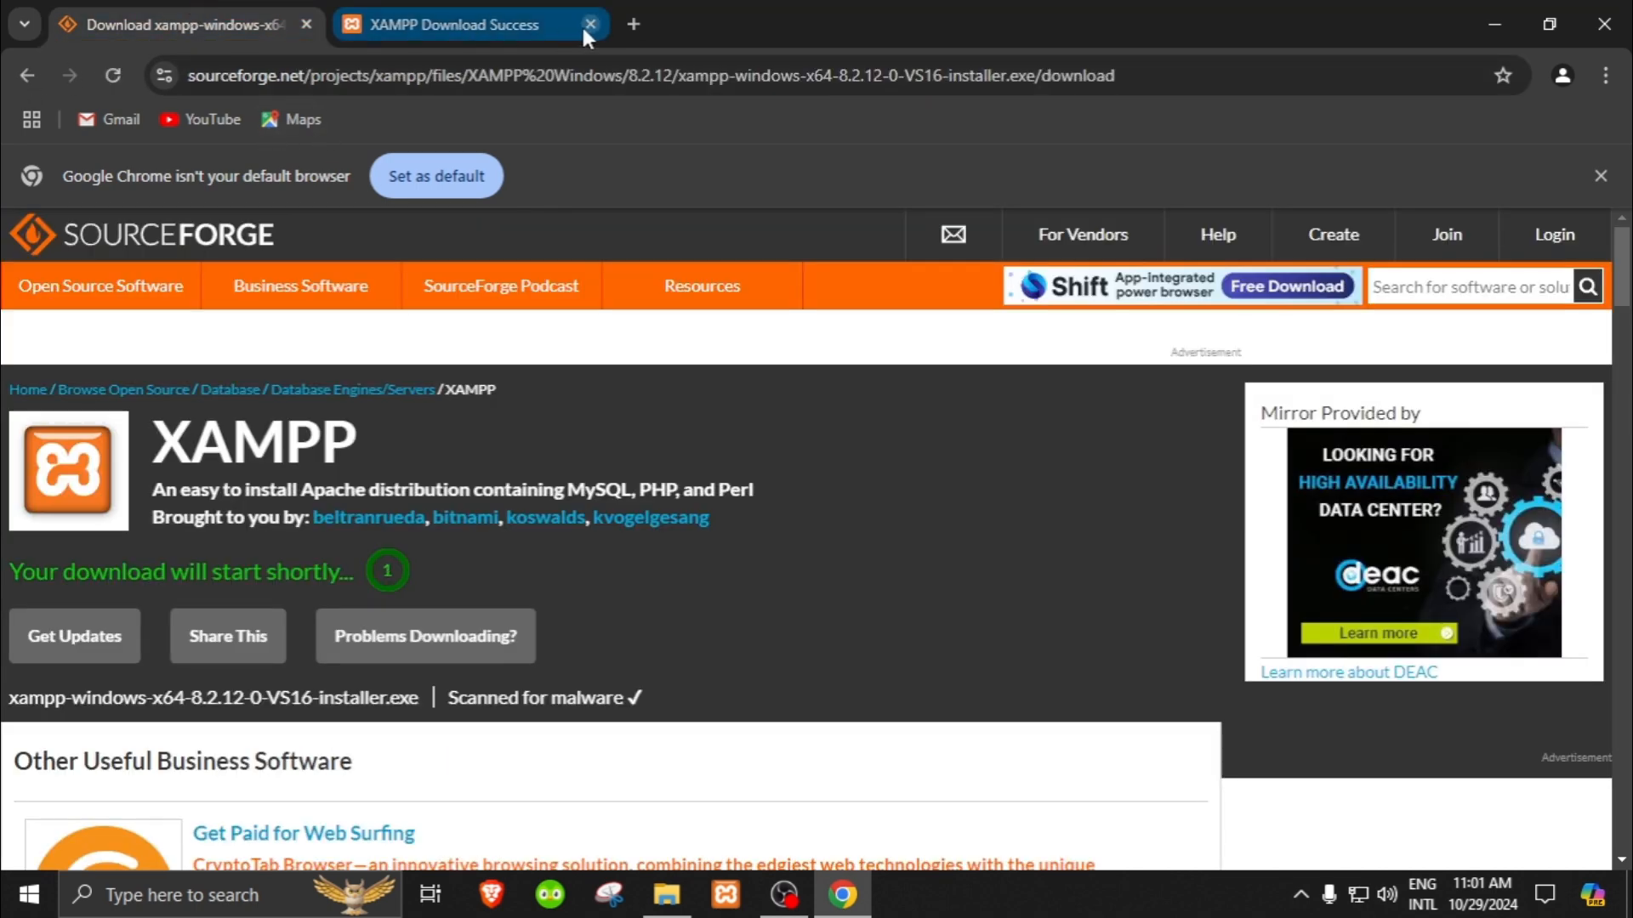
{"action": "left_click", "coordinate": [29, 77]}
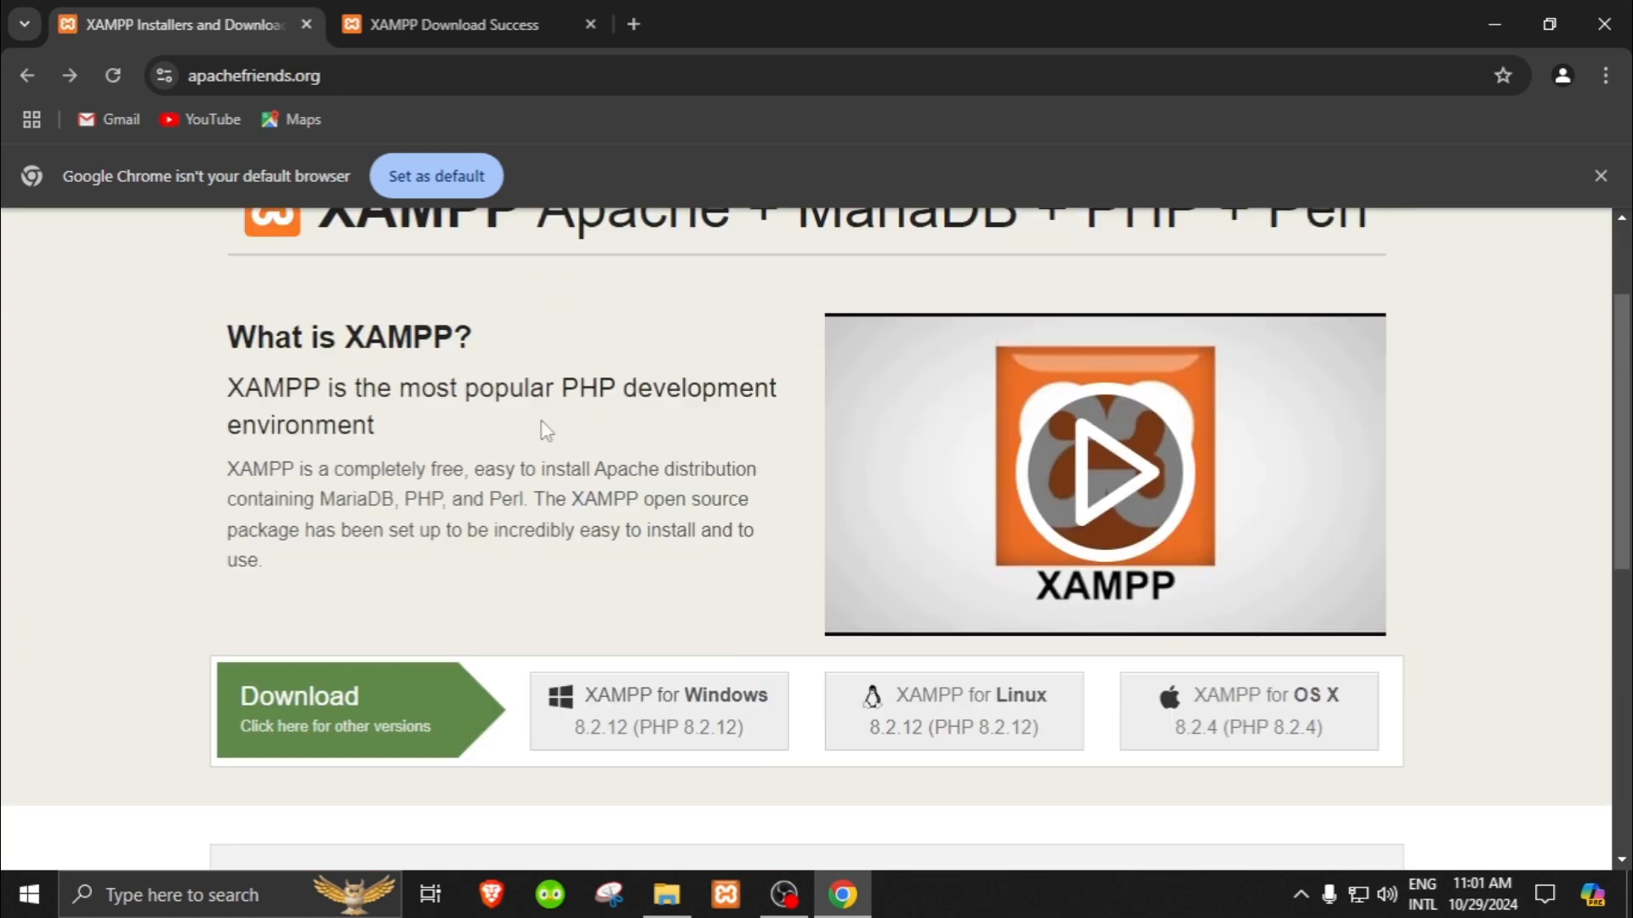
Step: Open the site's Download page and examine the XAMPP for Windows versions and the note on supported Windows systems
{"action": "scroll", "coordinate": [540, 434], "scroll_direction": "up", "scroll_amount": 2}
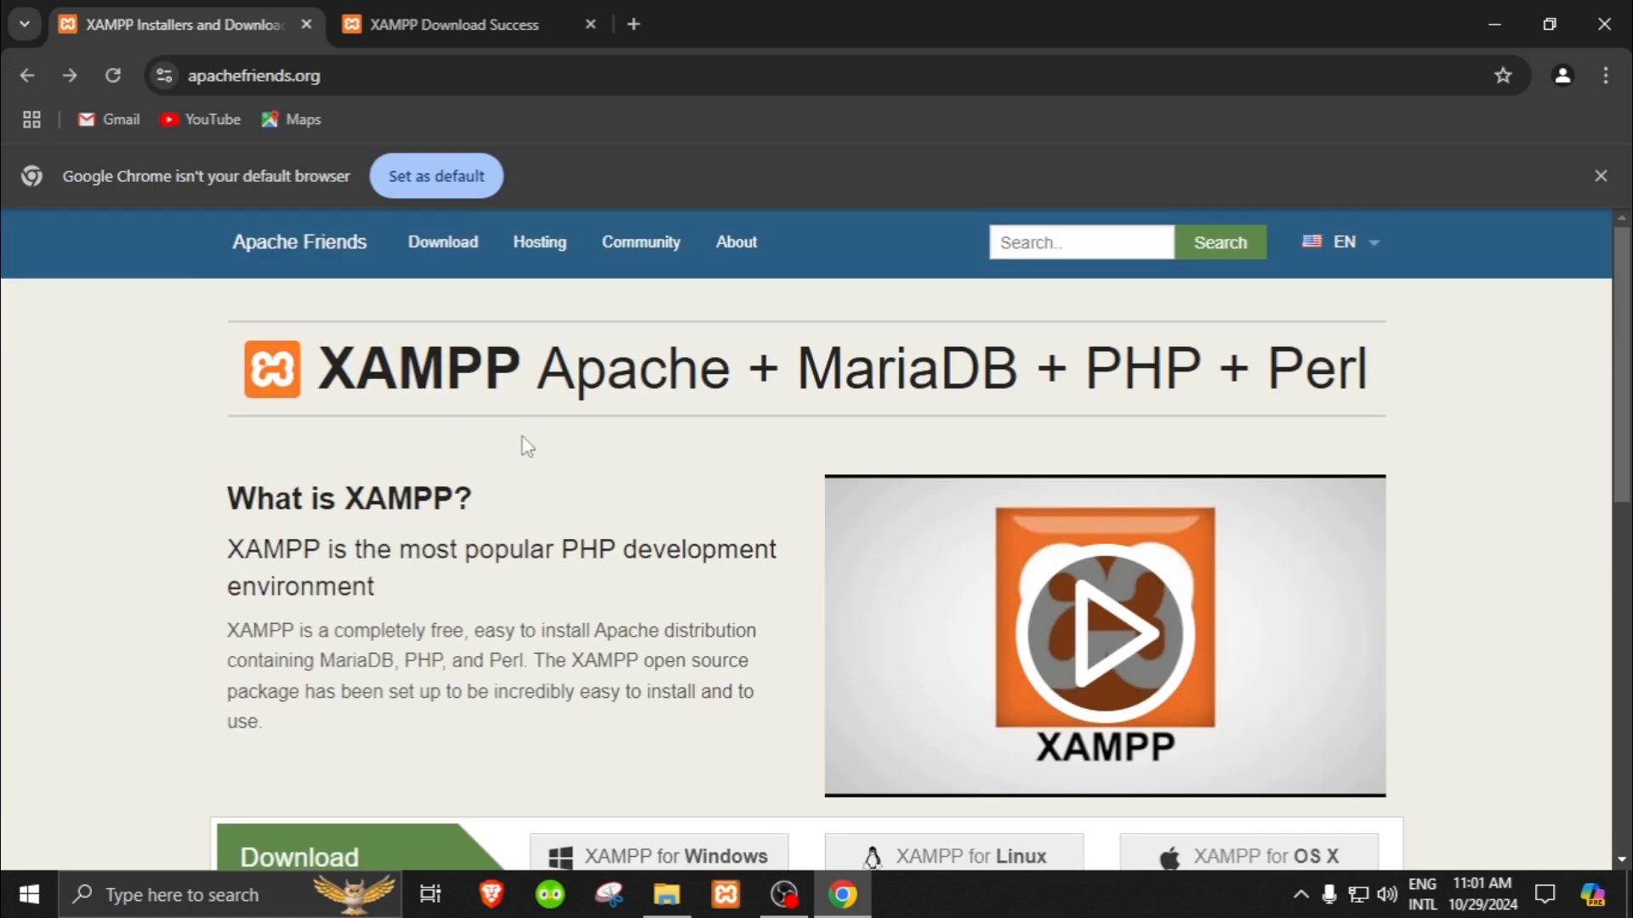
{"action": "left_click", "coordinate": [448, 255]}
{"action": "scroll", "coordinate": [711, 563], "scroll_direction": "down", "scroll_amount": 1}
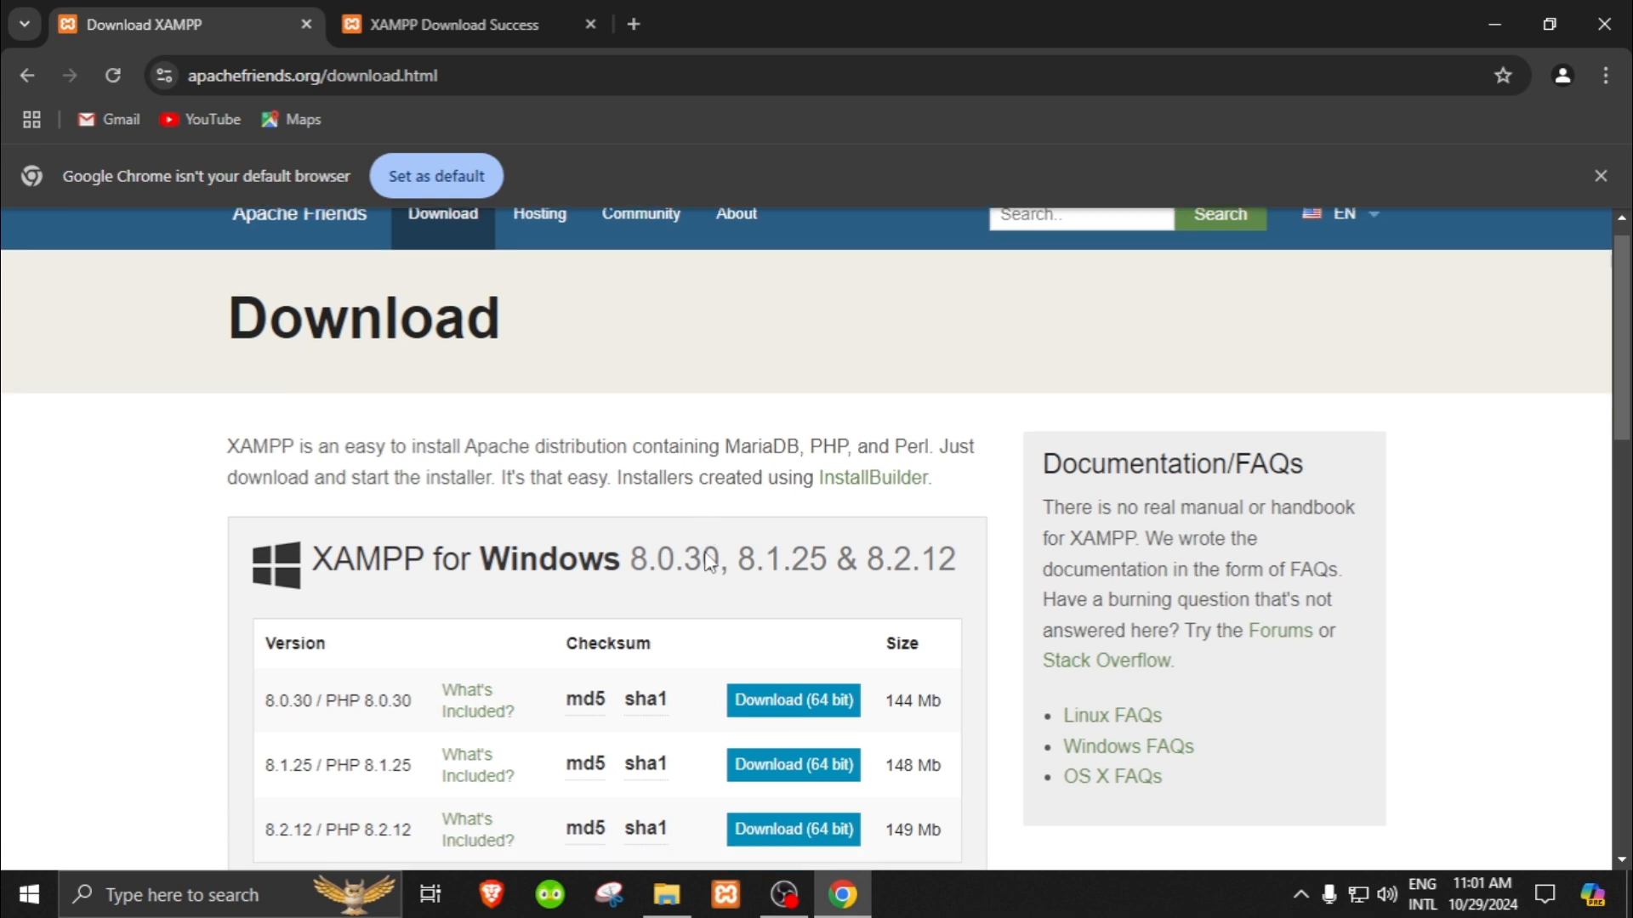
{"action": "scroll", "coordinate": [711, 563], "scroll_direction": "down", "scroll_amount": 2}
{"action": "left_click_drag", "start_coordinate": [265, 491], "coordinate": [327, 504]}
{"action": "left_click", "coordinate": [371, 502]}
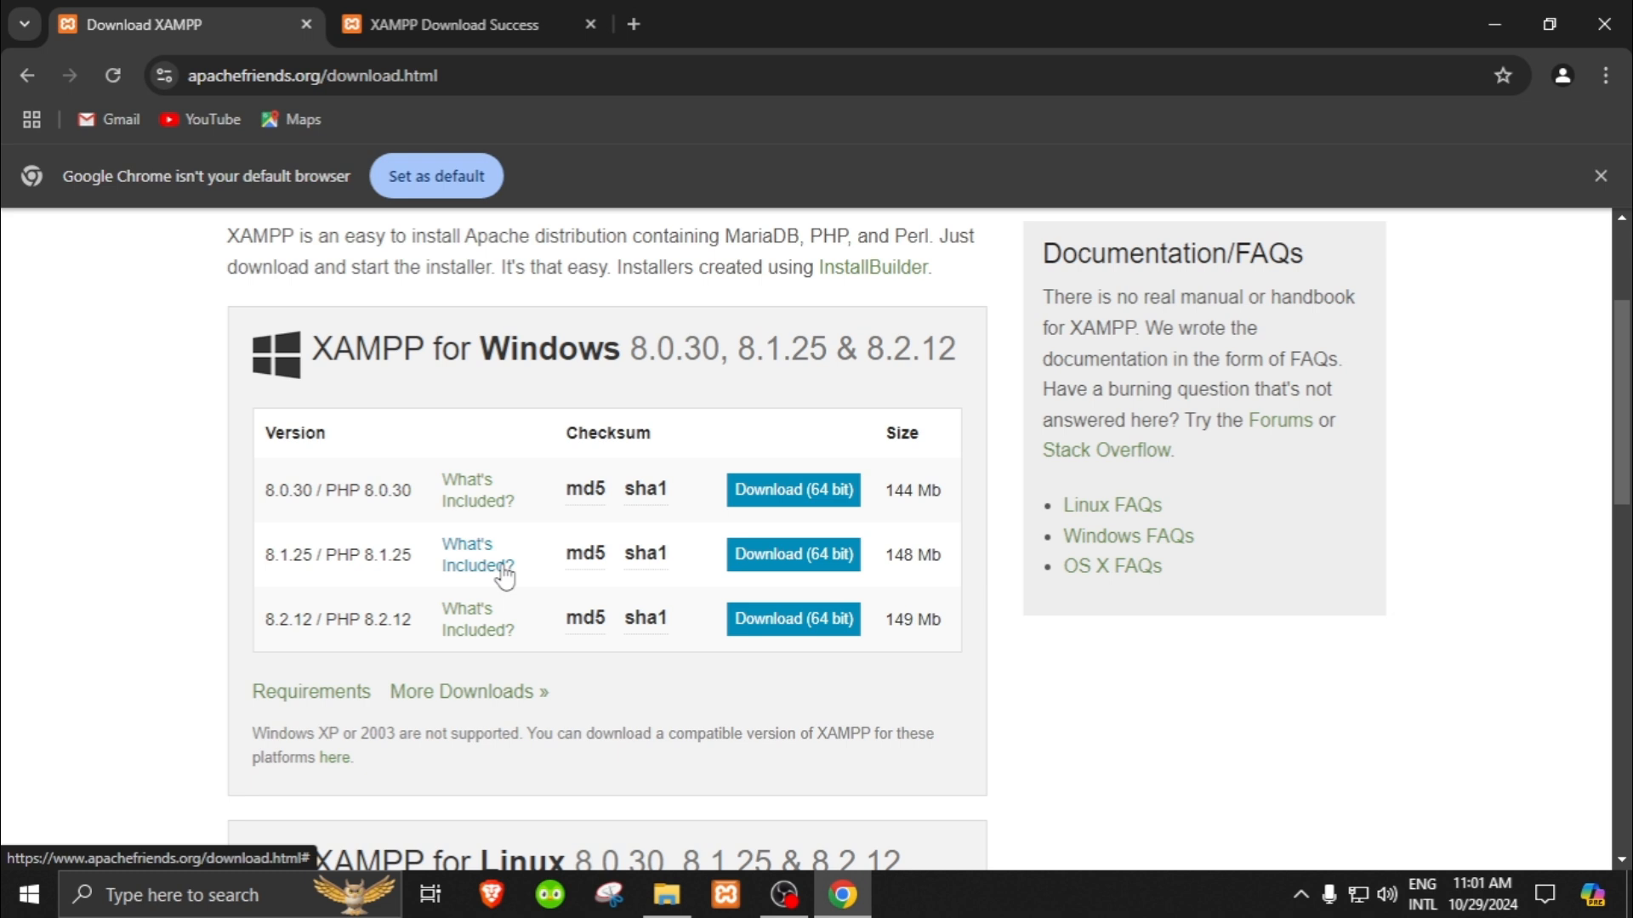
{"action": "scroll", "coordinate": [498, 599], "scroll_direction": "down", "scroll_amount": 3}
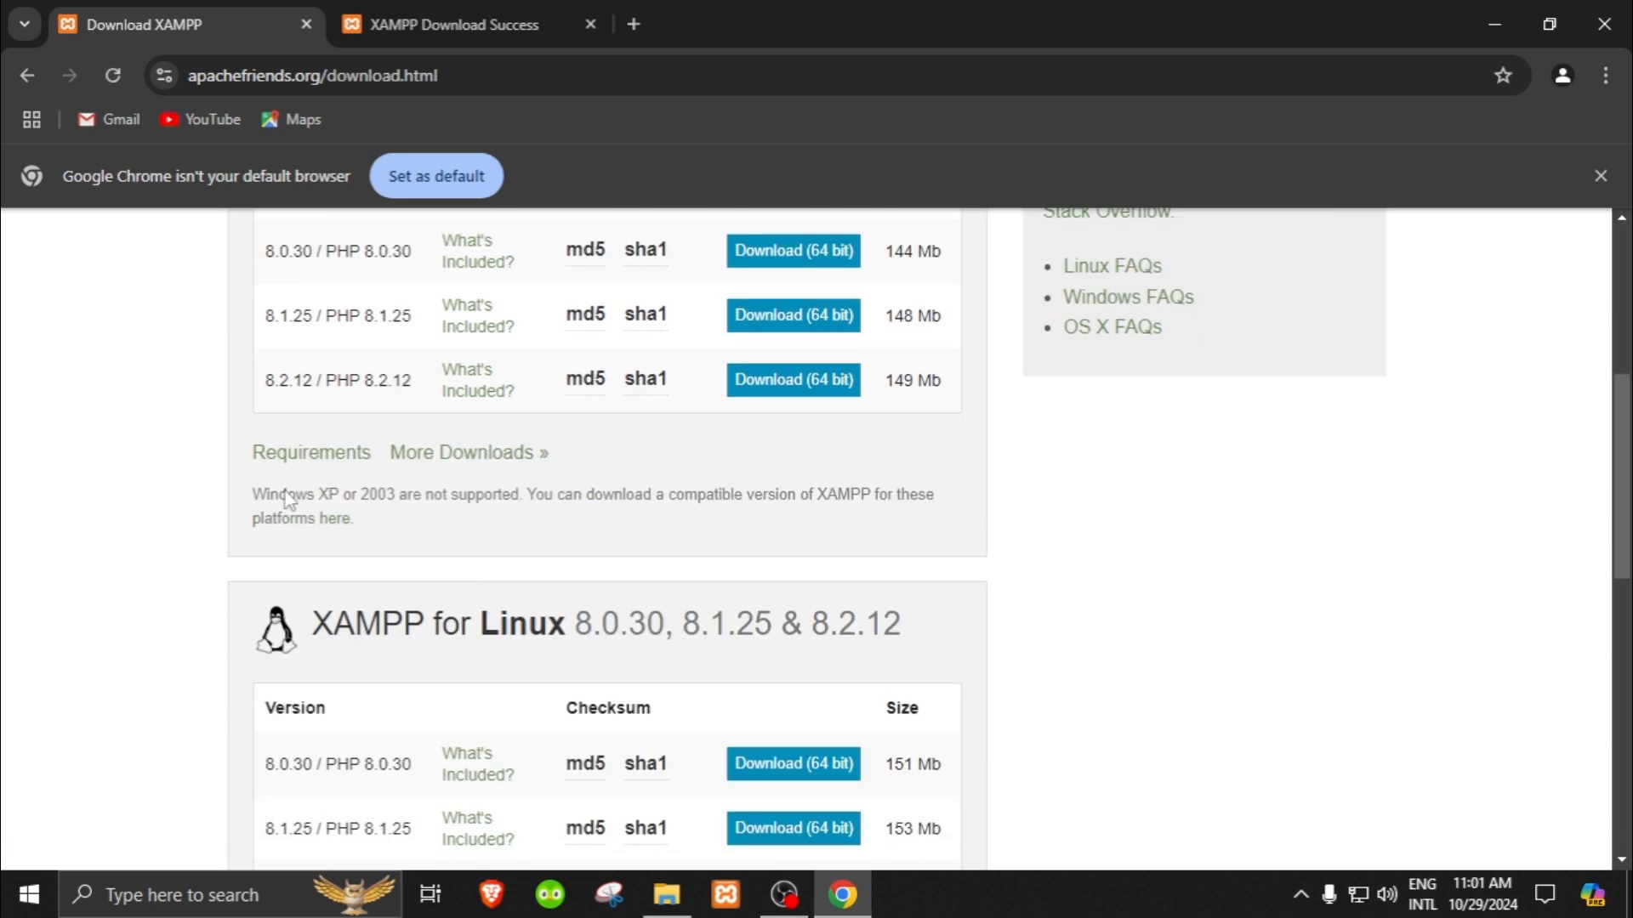
{"action": "left_click_drag", "start_coordinate": [255, 500], "coordinate": [603, 496]}
{"action": "left_click", "coordinate": [565, 520]}
Step: Open the XAMPP Windows folder under More Downloads on SourceForge and look through its release versions
{"action": "left_click", "coordinate": [468, 457]}
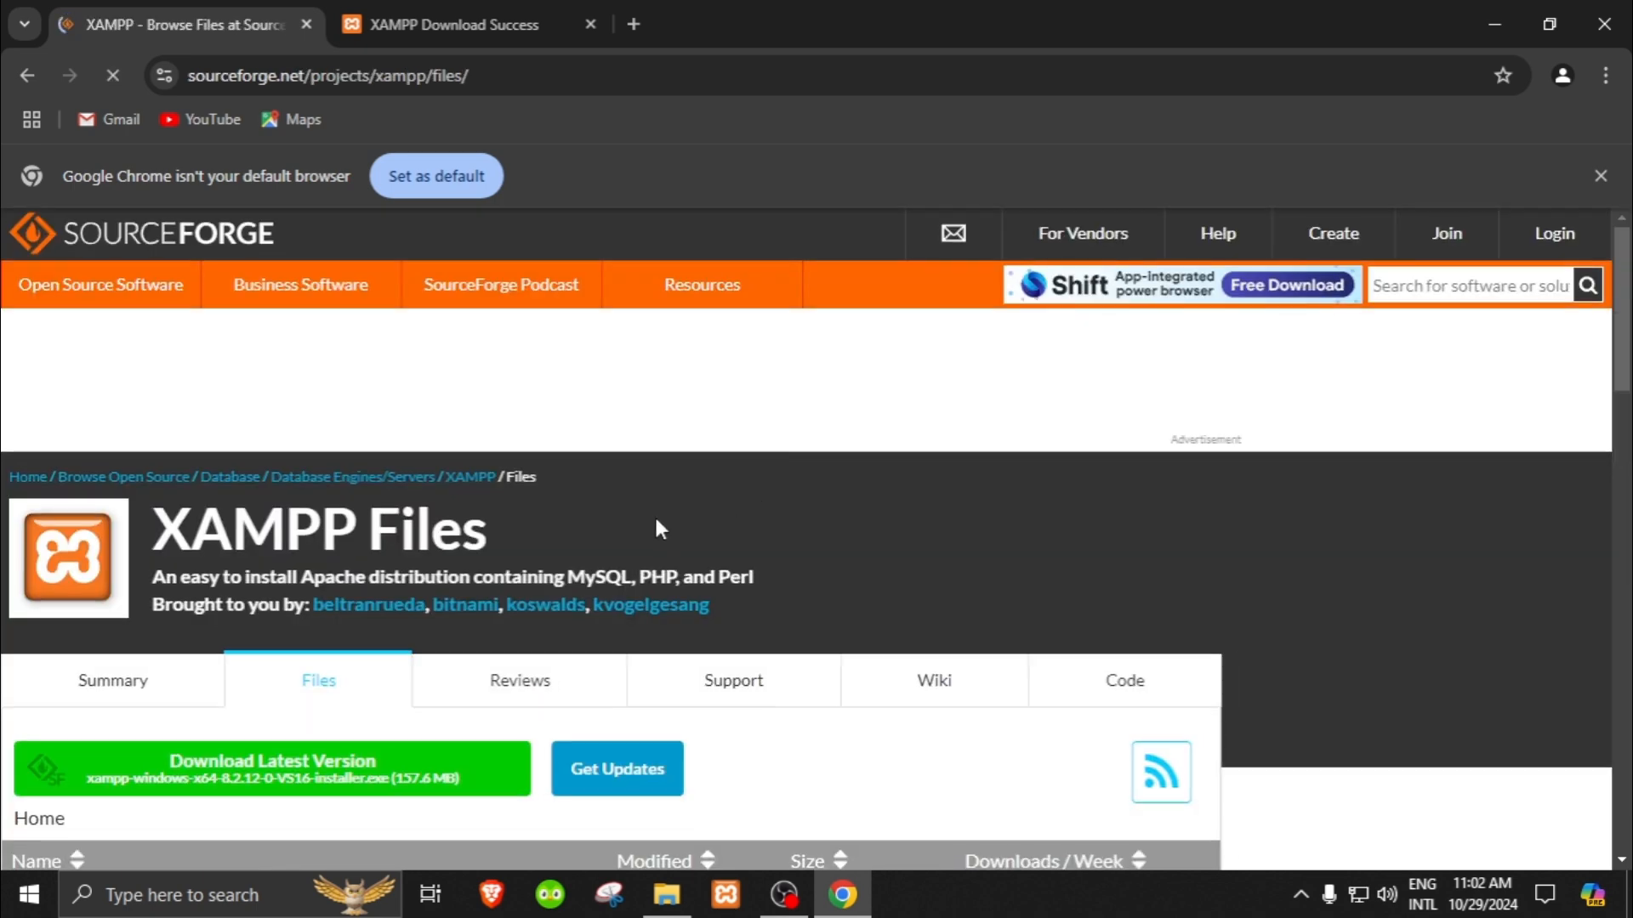
{"action": "scroll", "coordinate": [655, 514], "scroll_direction": "down", "scroll_amount": 4}
{"action": "scroll", "coordinate": [136, 493], "scroll_direction": "down", "scroll_amount": 1}
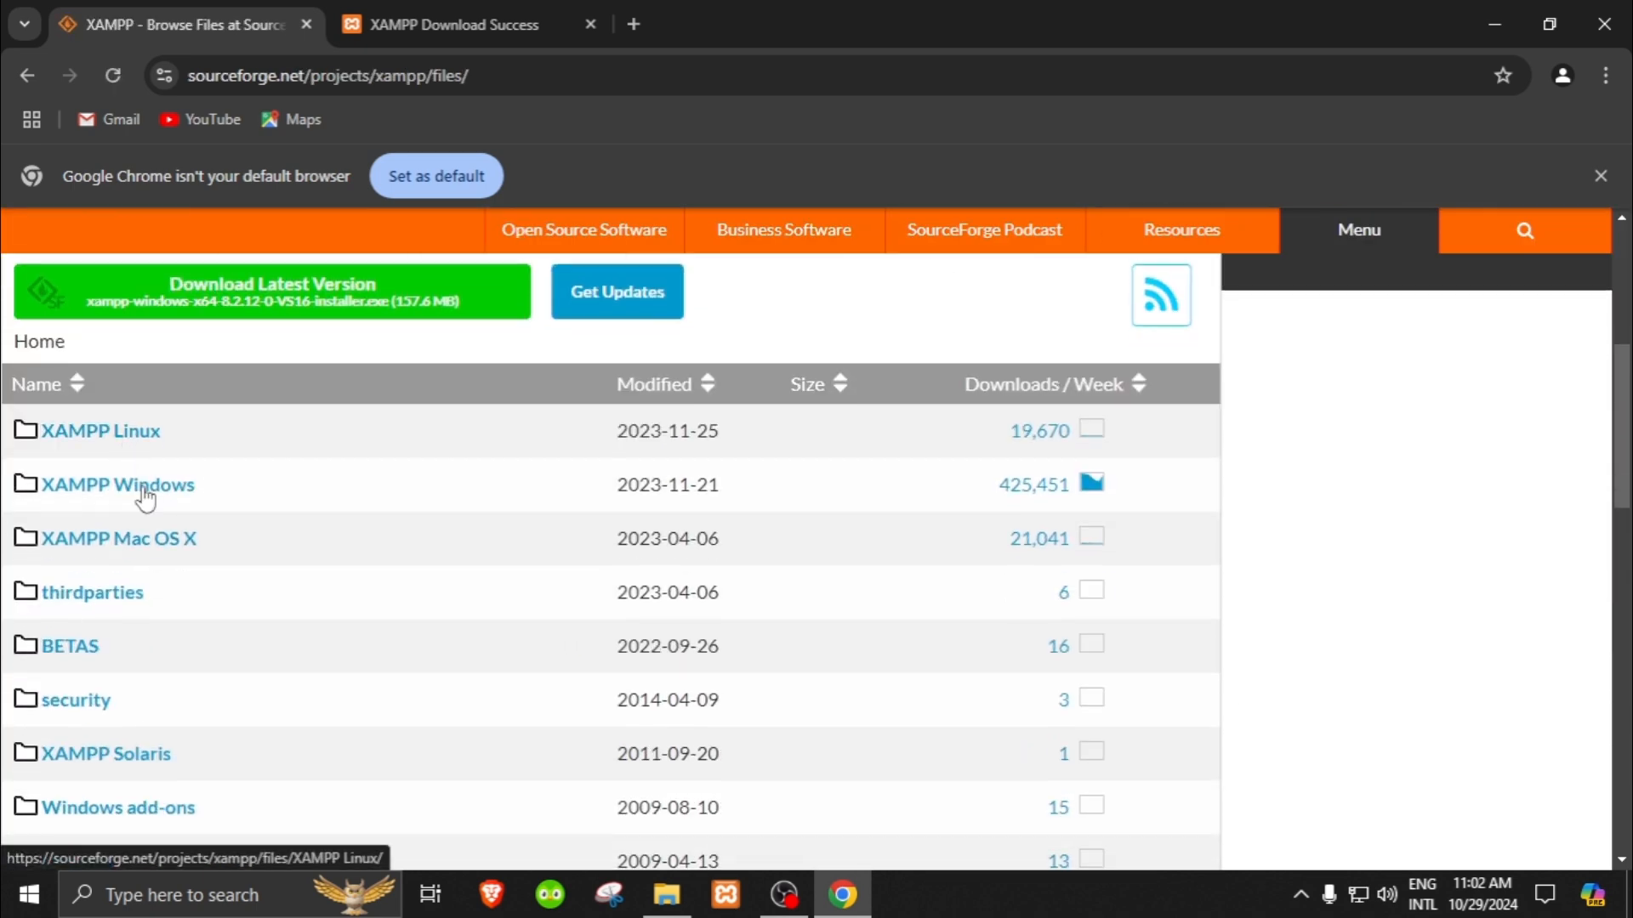
{"action": "scroll", "coordinate": [144, 651], "scroll_direction": "down", "scroll_amount": 1}
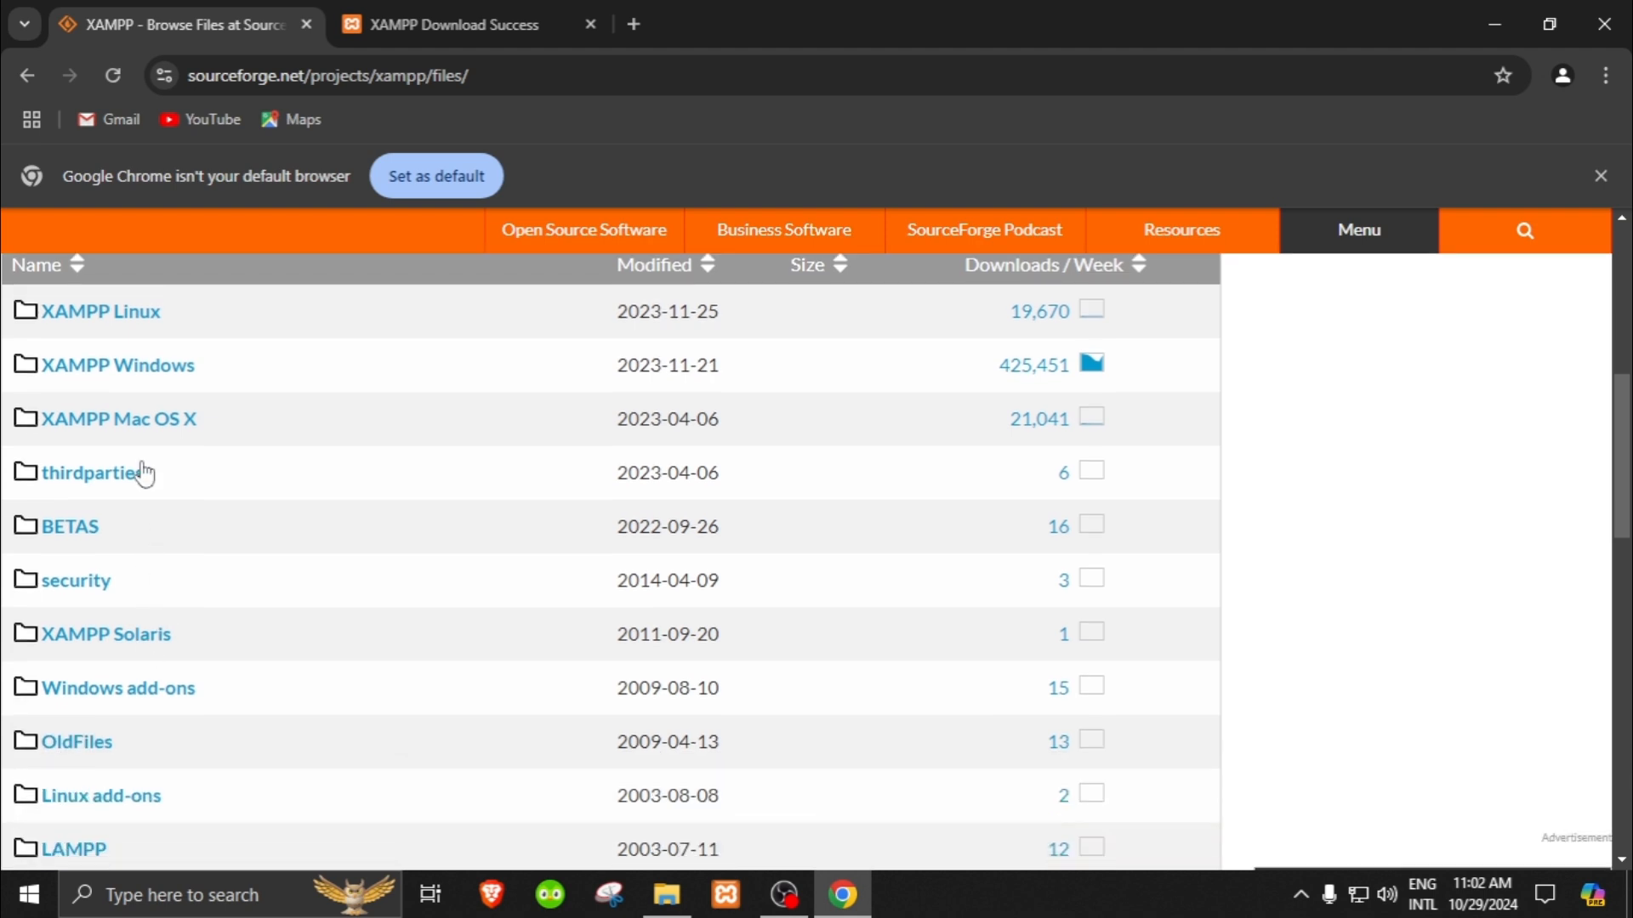
{"action": "left_click", "coordinate": [120, 364]}
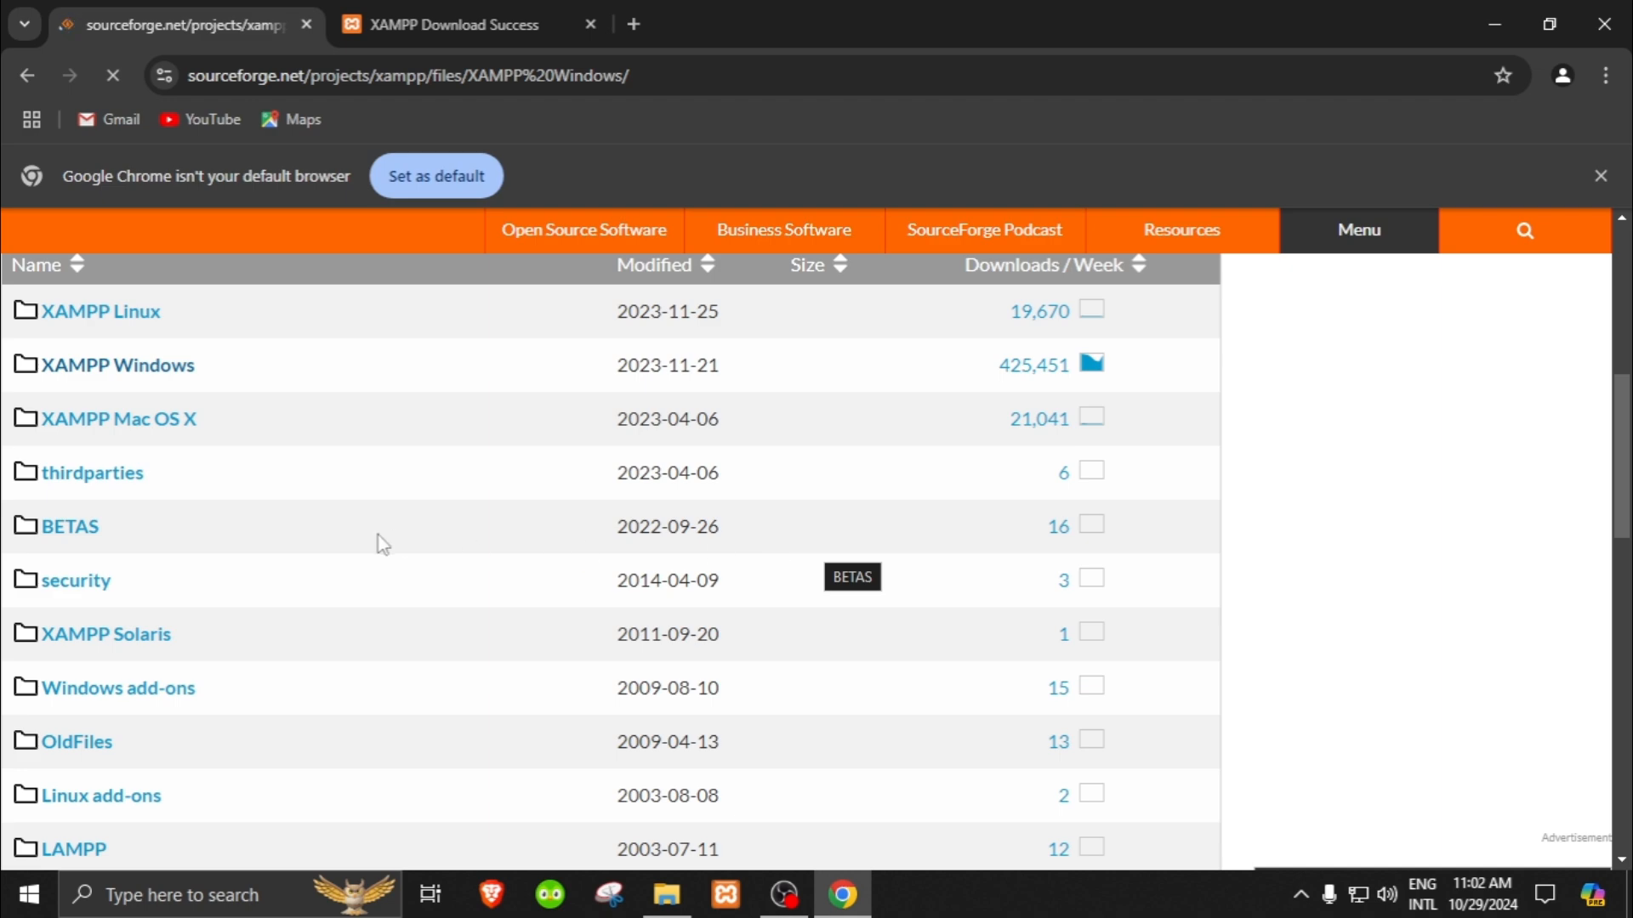
{"action": "scroll", "coordinate": [595, 527], "scroll_direction": "down", "scroll_amount": 5}
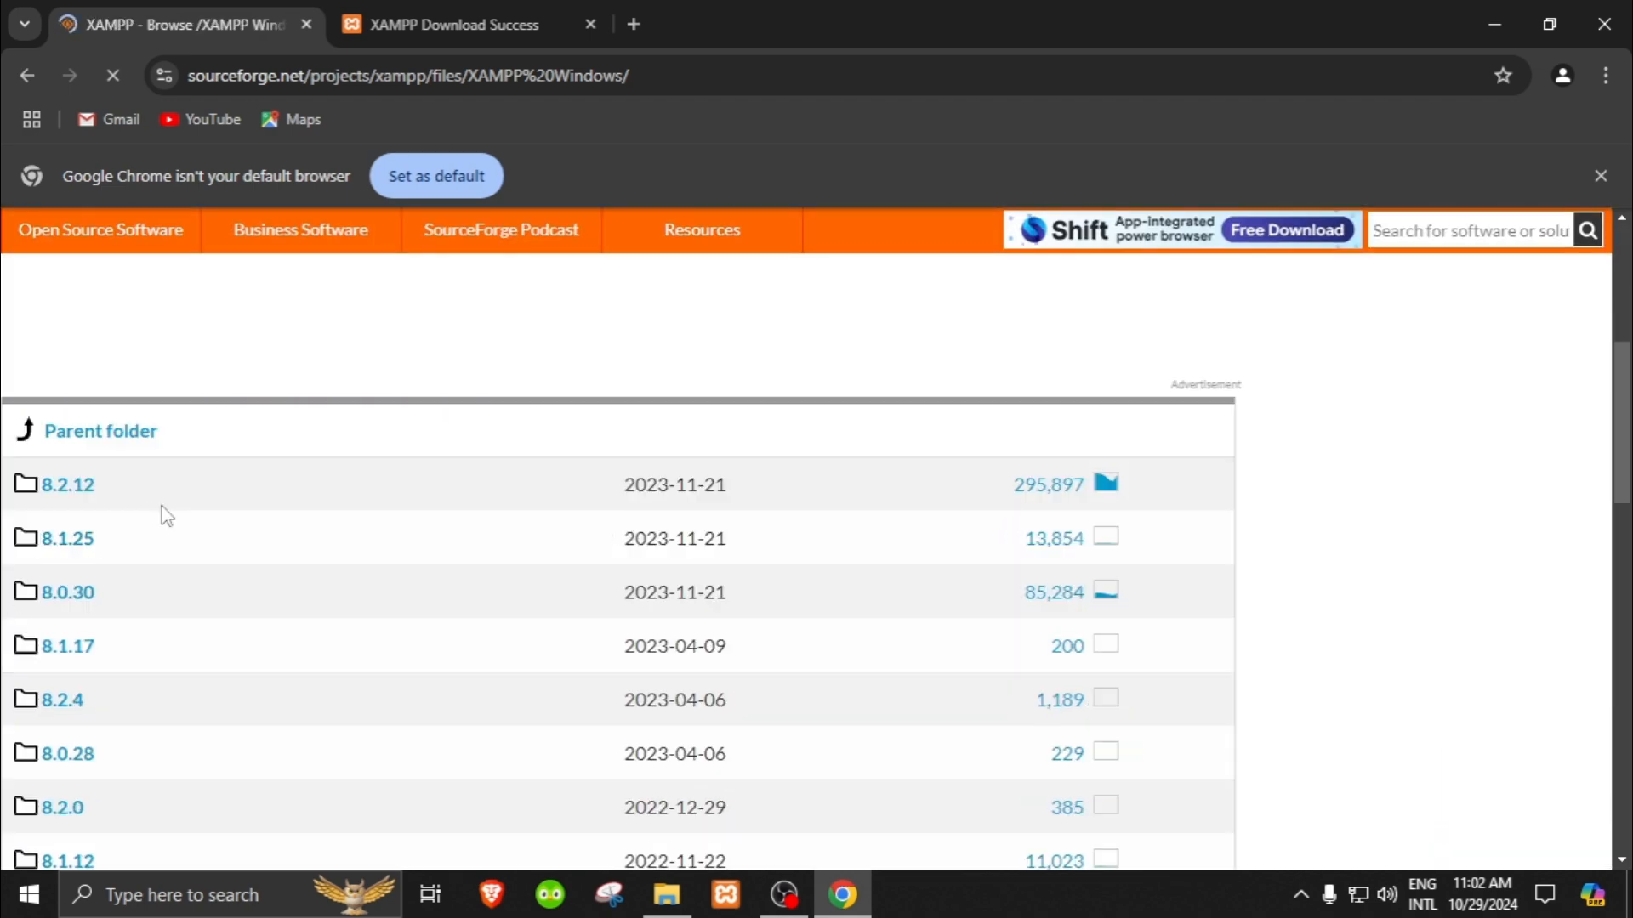
{"action": "scroll", "coordinate": [182, 532], "scroll_direction": "down", "scroll_amount": 5}
{"action": "scroll", "coordinate": [200, 551], "scroll_direction": "down", "scroll_amount": 20}
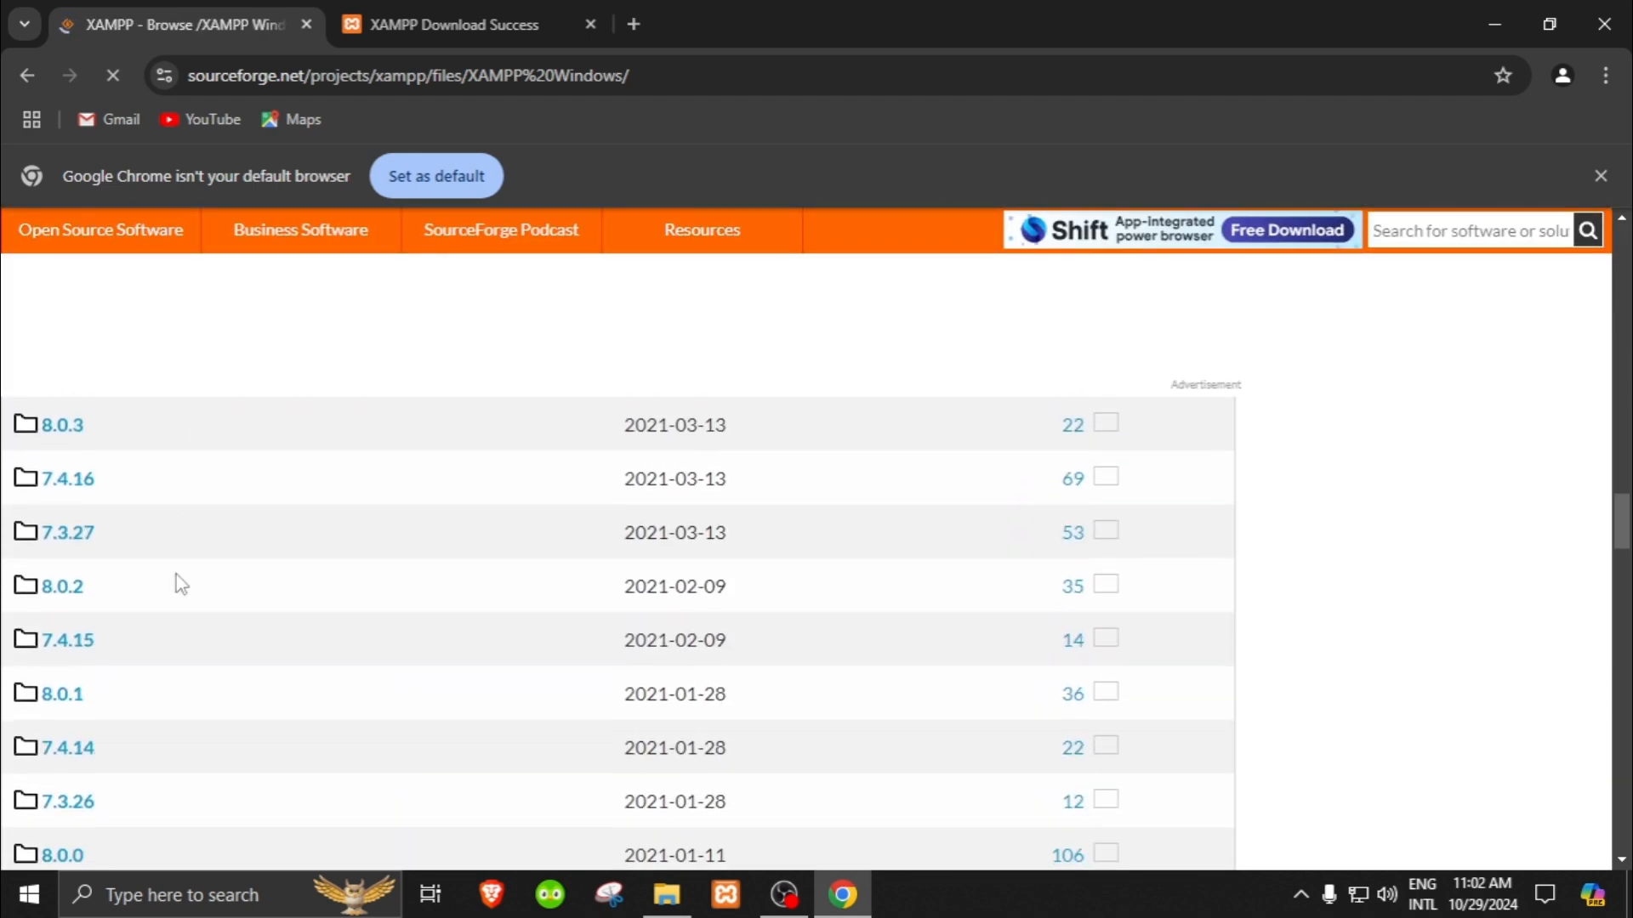
{"action": "scroll", "coordinate": [183, 585], "scroll_direction": "down", "scroll_amount": 20}
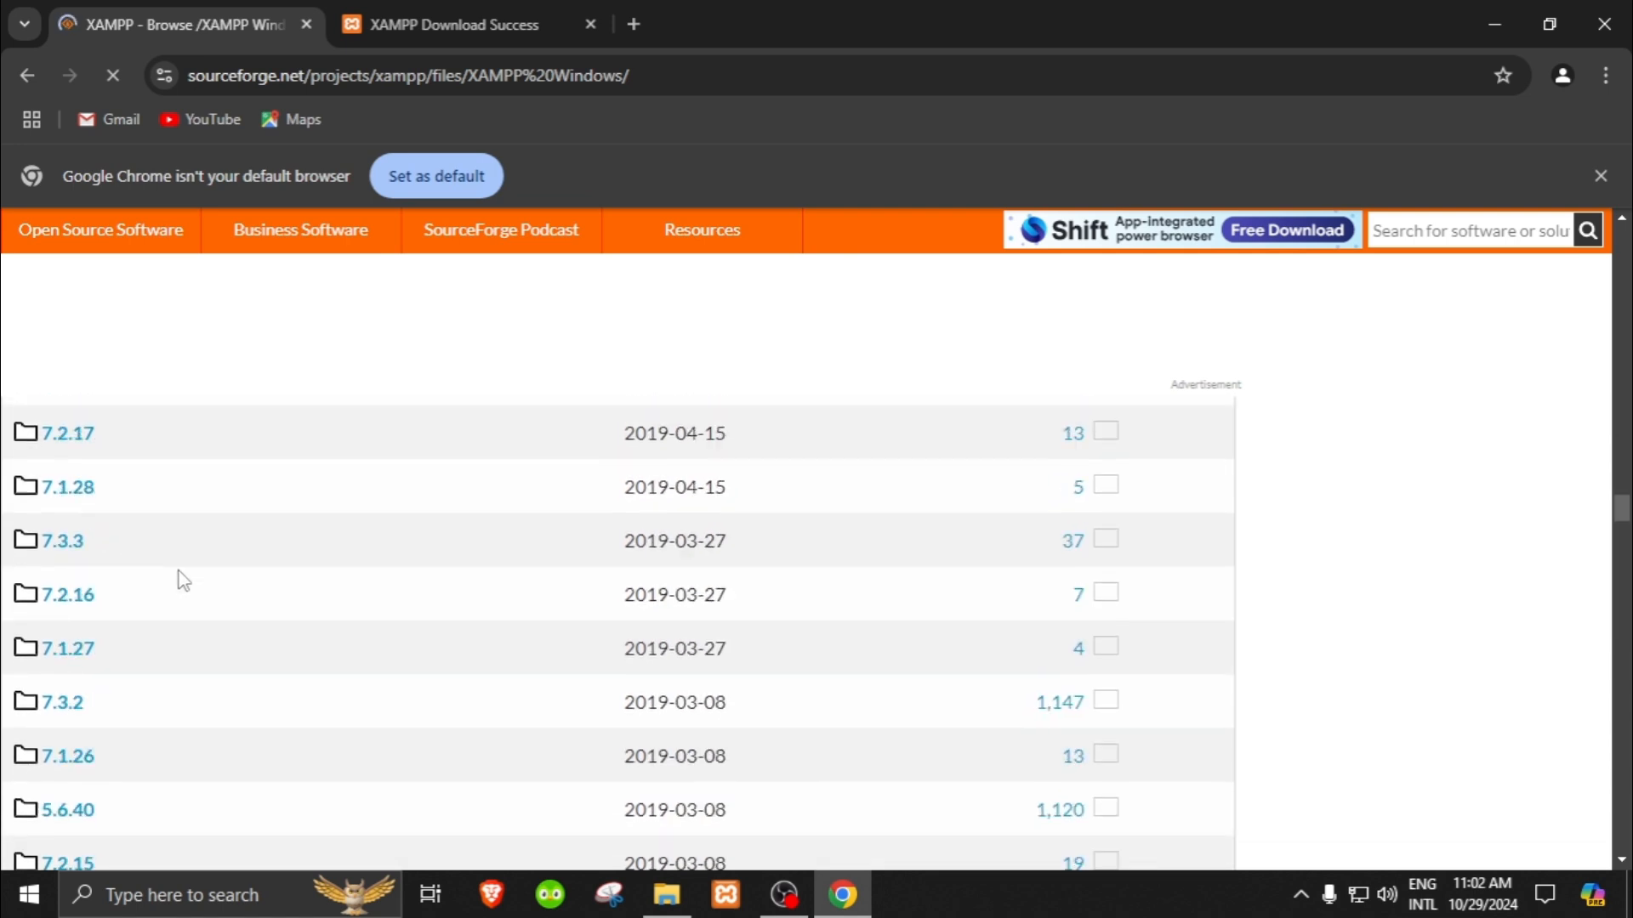
{"action": "scroll", "coordinate": [181, 581], "scroll_direction": "up", "scroll_amount": 20}
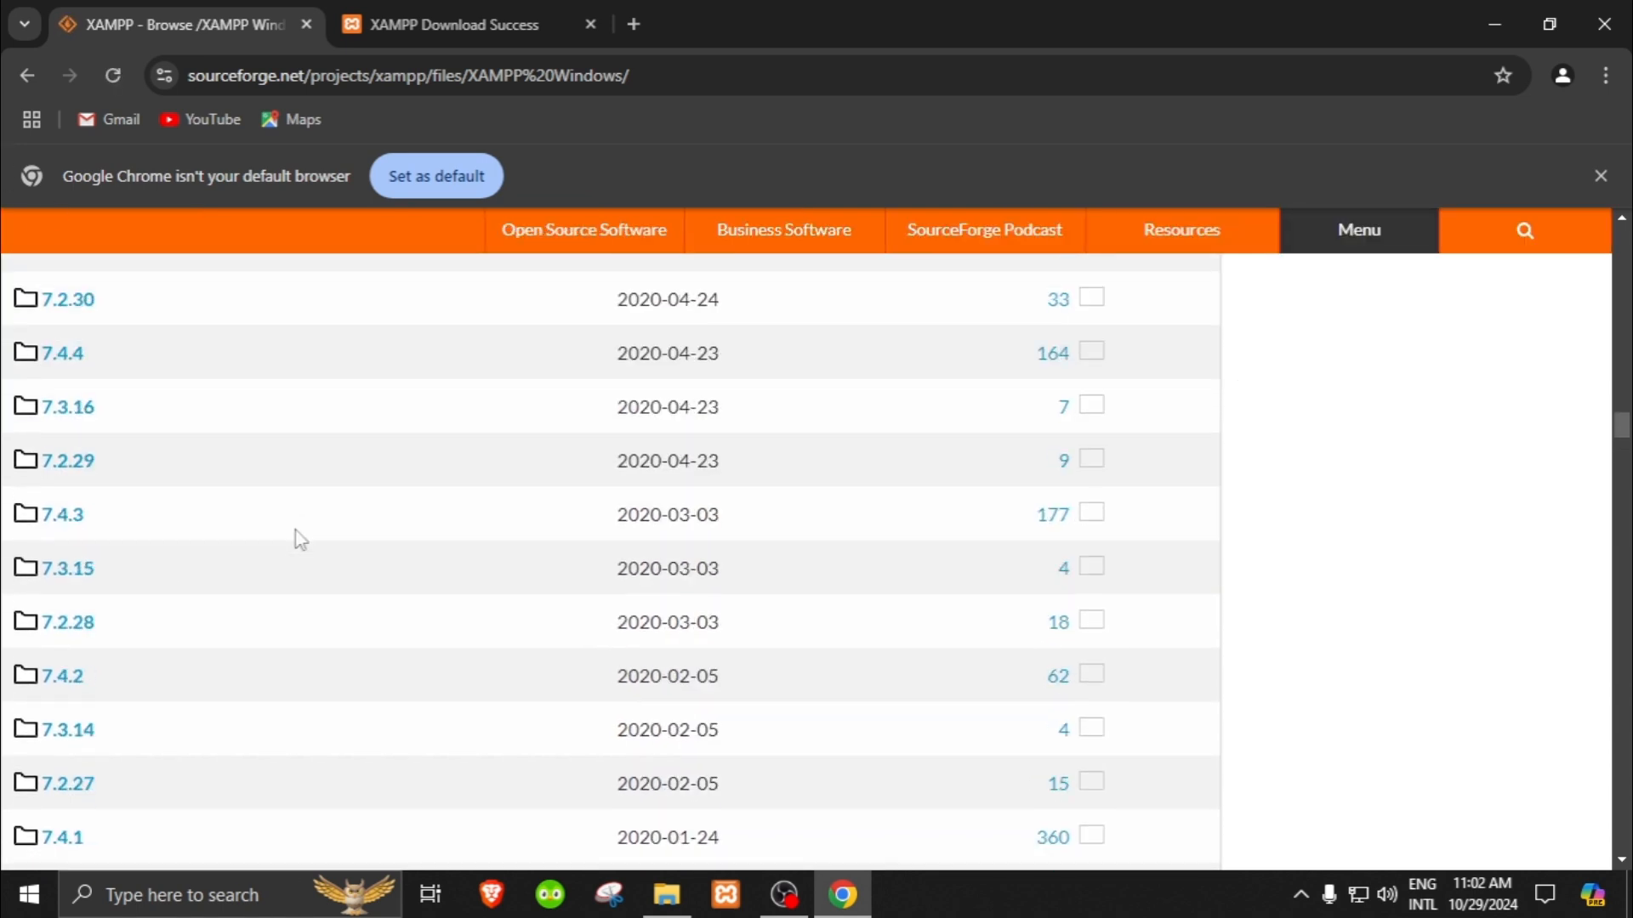
{"action": "scroll", "coordinate": [366, 539], "scroll_direction": "up", "scroll_amount": 15}
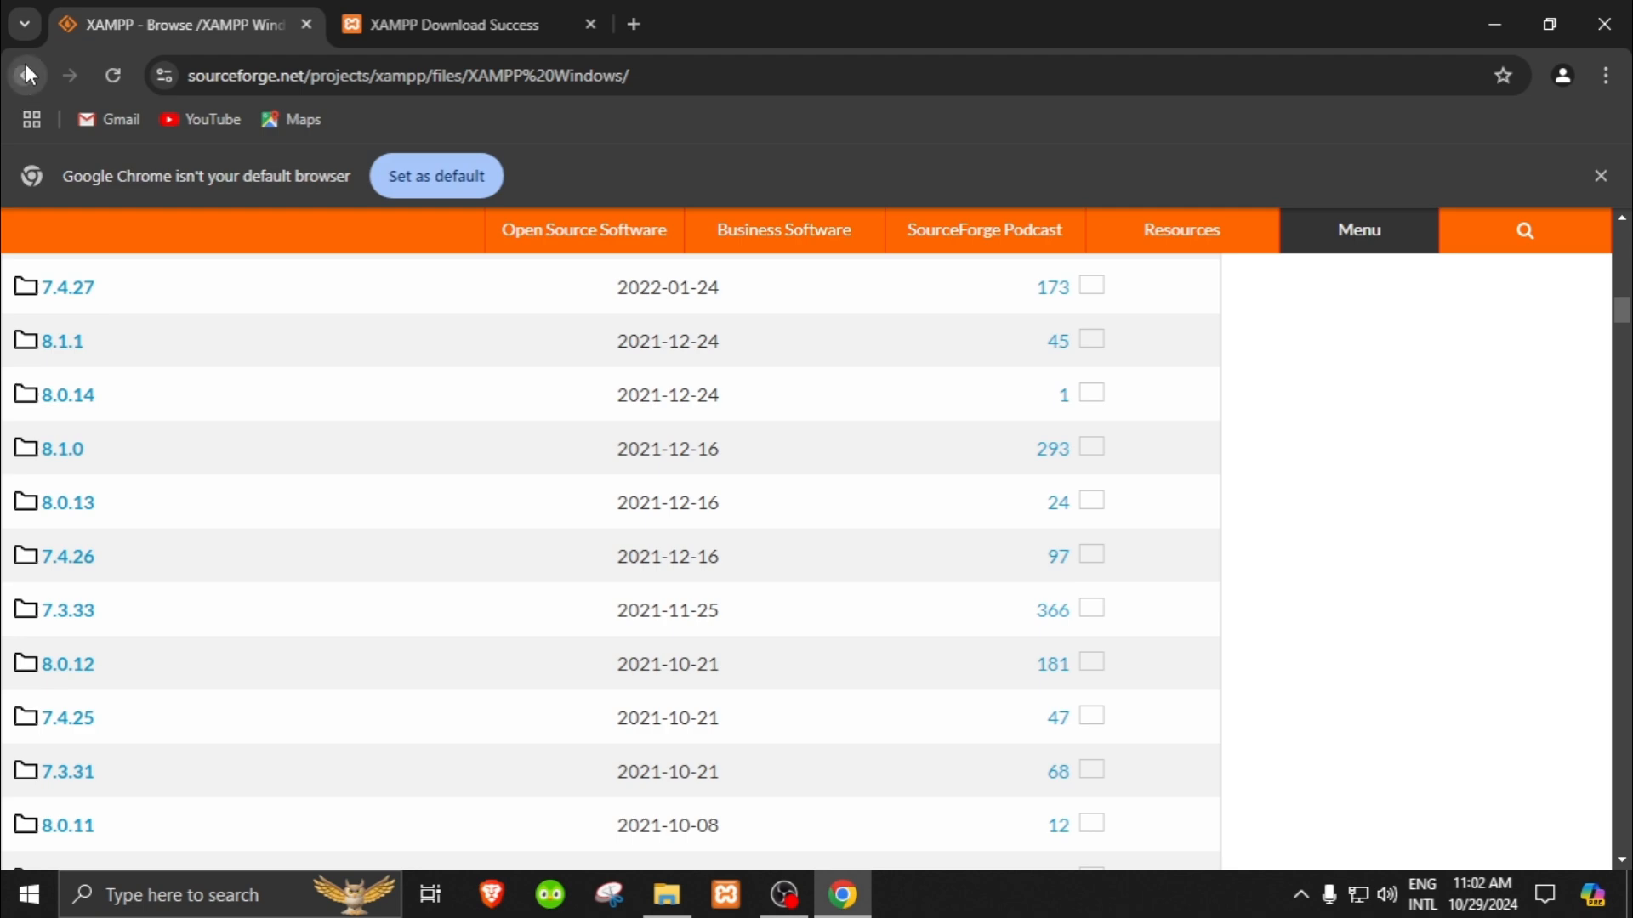
Step: Return from SourceForge to the download section of the Apache Friends homepage
{"action": "left_click", "coordinate": [26, 74]}
{"action": "left_click", "coordinate": [25, 74]}
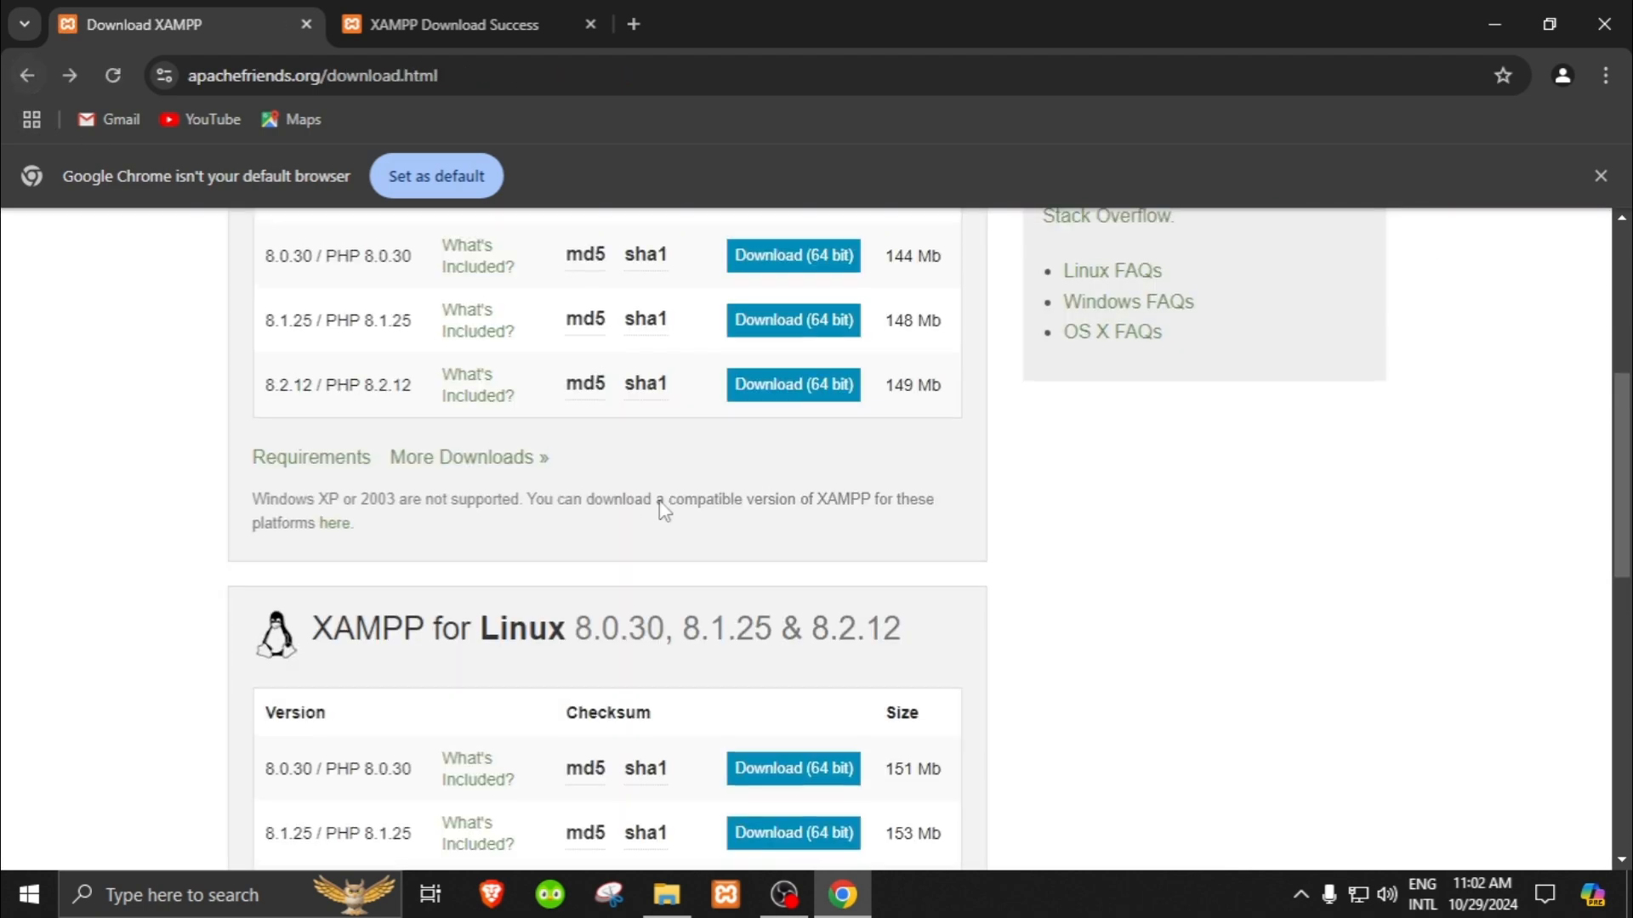
{"action": "scroll", "coordinate": [664, 511], "scroll_direction": "up", "scroll_amount": 5}
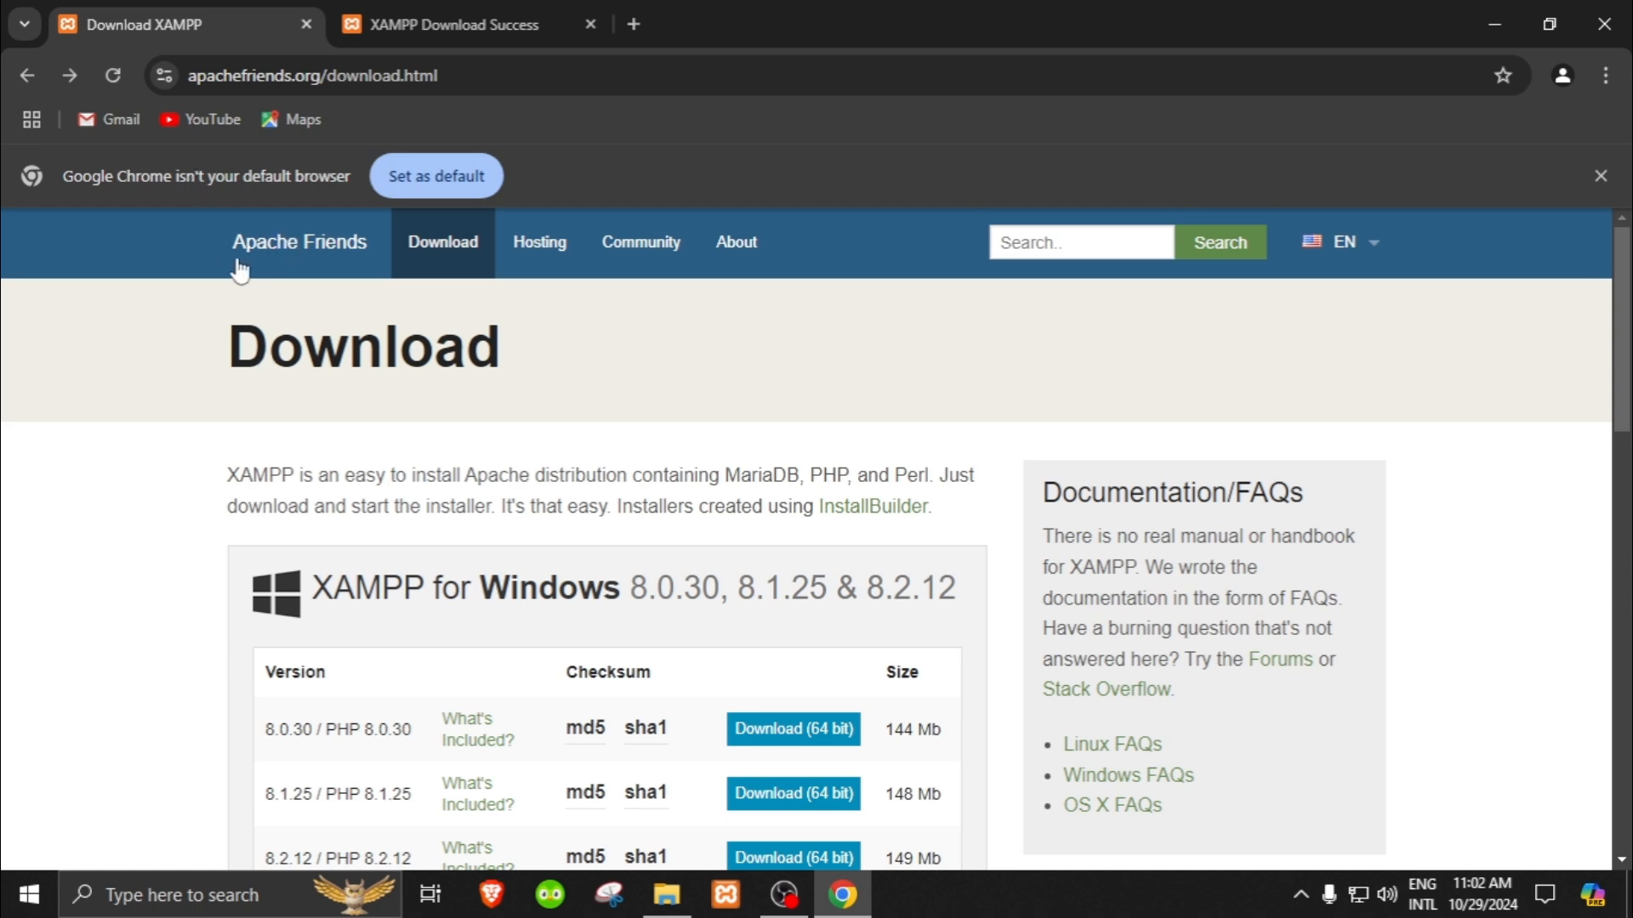
{"action": "left_click", "coordinate": [27, 75]}
{"action": "scroll", "coordinate": [461, 519], "scroll_direction": "down", "scroll_amount": 5}
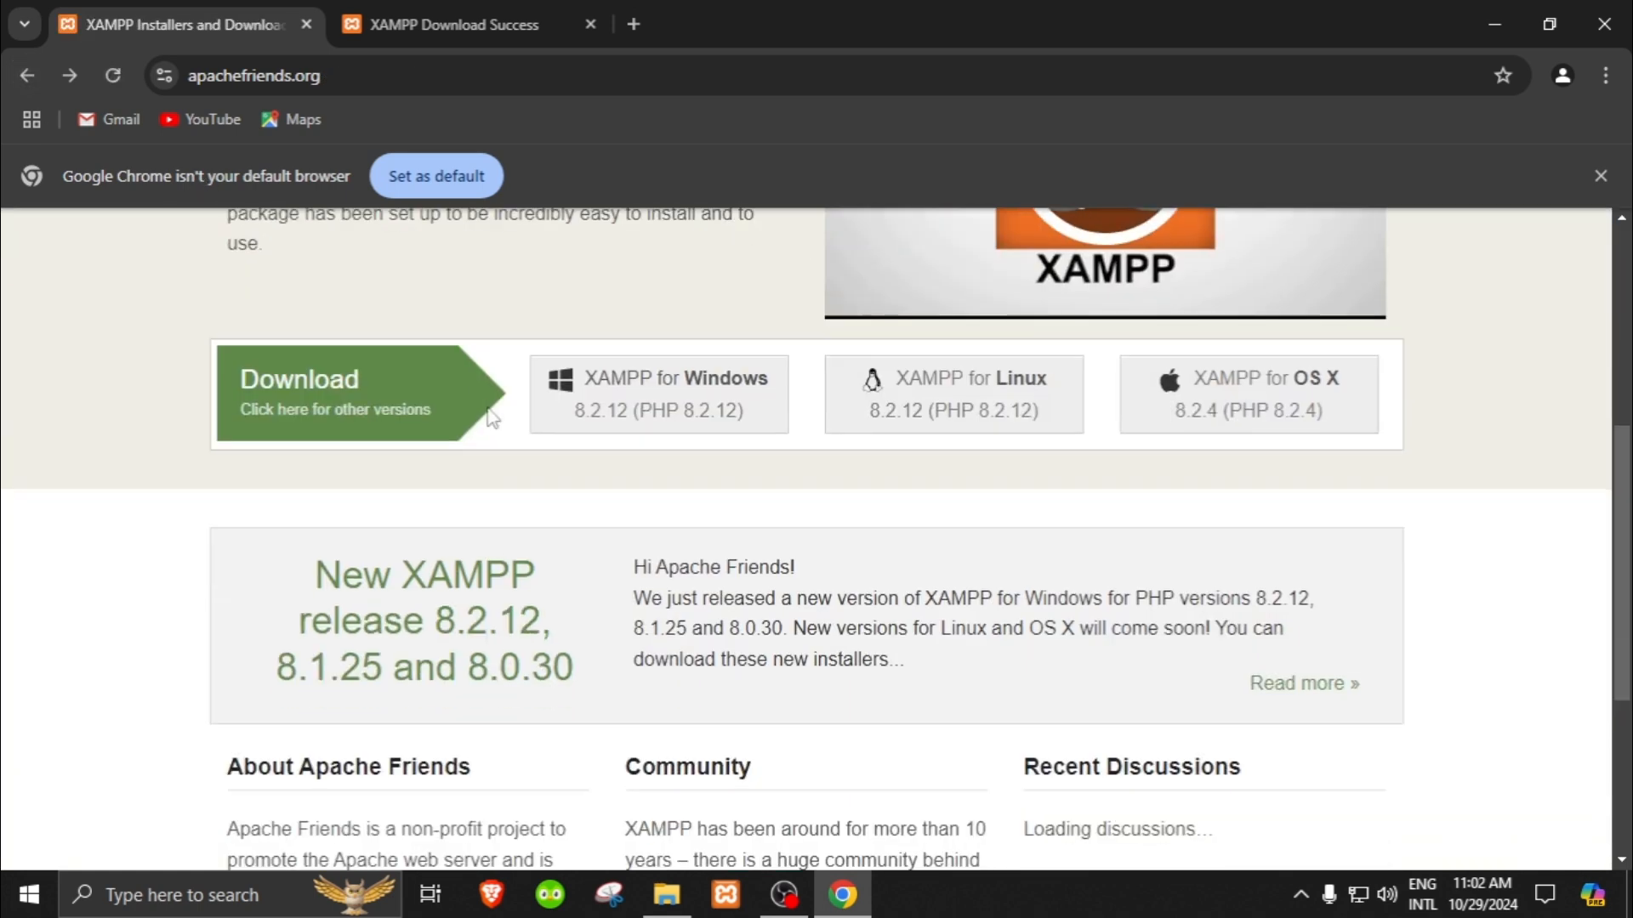
Step: Download XAMPP for Windows 8.2.12 from the Apache Friends homepage, and request the latest version through SourceForge as well
{"action": "left_click", "coordinate": [681, 407]}
{"action": "scroll", "coordinate": [692, 582], "scroll_direction": "down", "scroll_amount": 4}
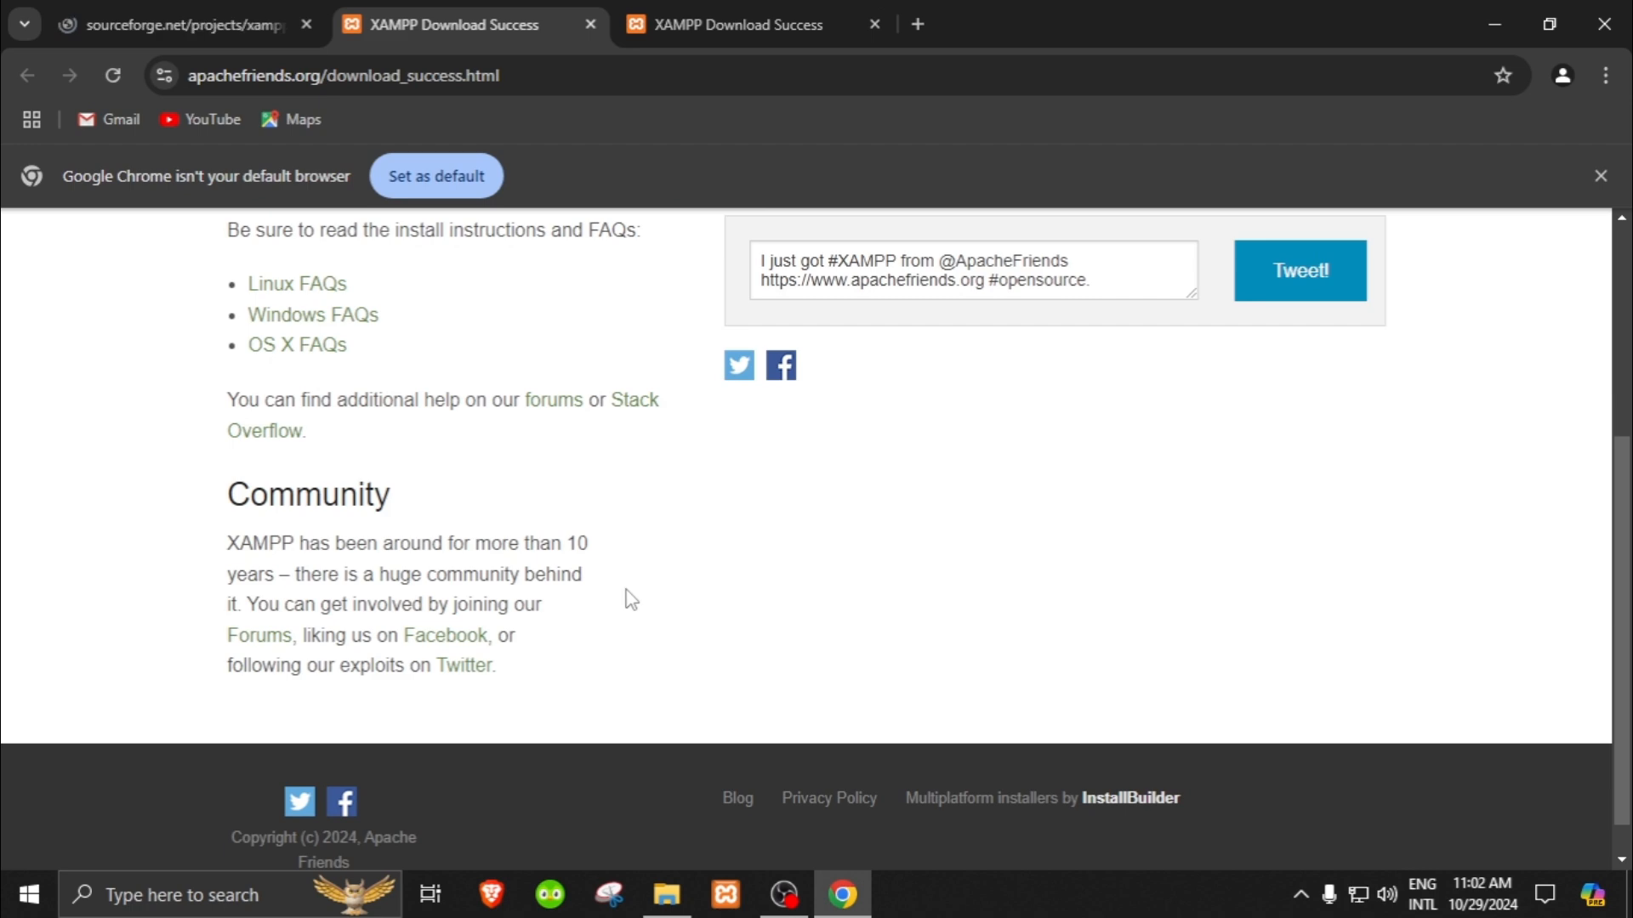
{"action": "scroll", "coordinate": [691, 469], "scroll_direction": "up", "scroll_amount": 4}
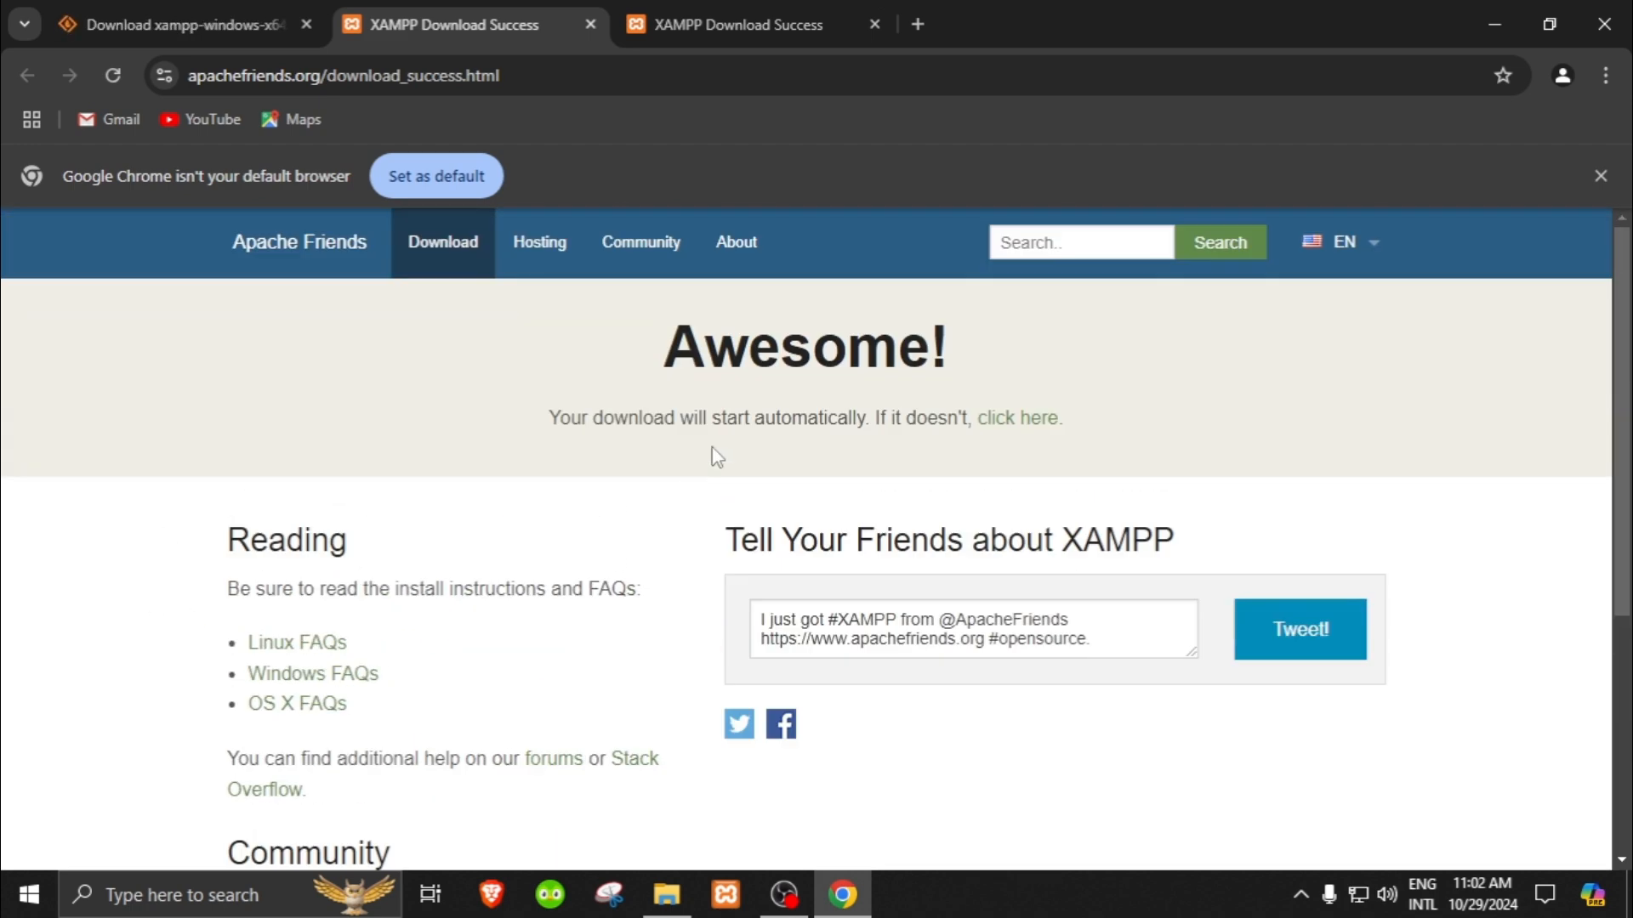
{"action": "left_click", "coordinate": [1016, 420]}
{"action": "scroll", "coordinate": [995, 514], "scroll_direction": "down", "scroll_amount": 3}
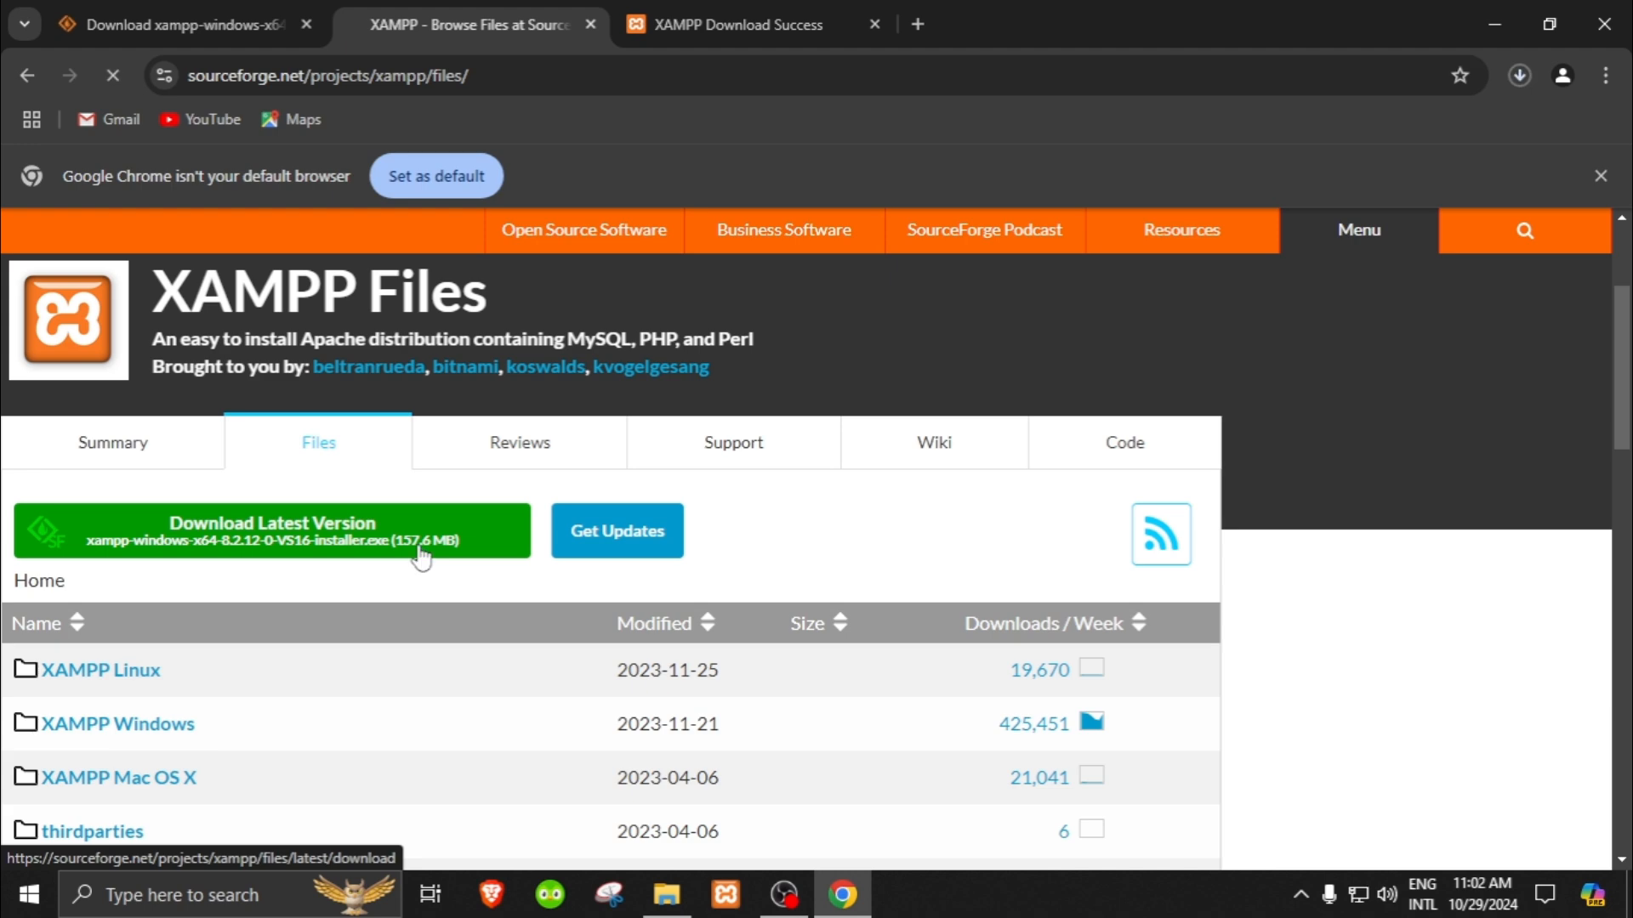
{"action": "left_click", "coordinate": [421, 559]}
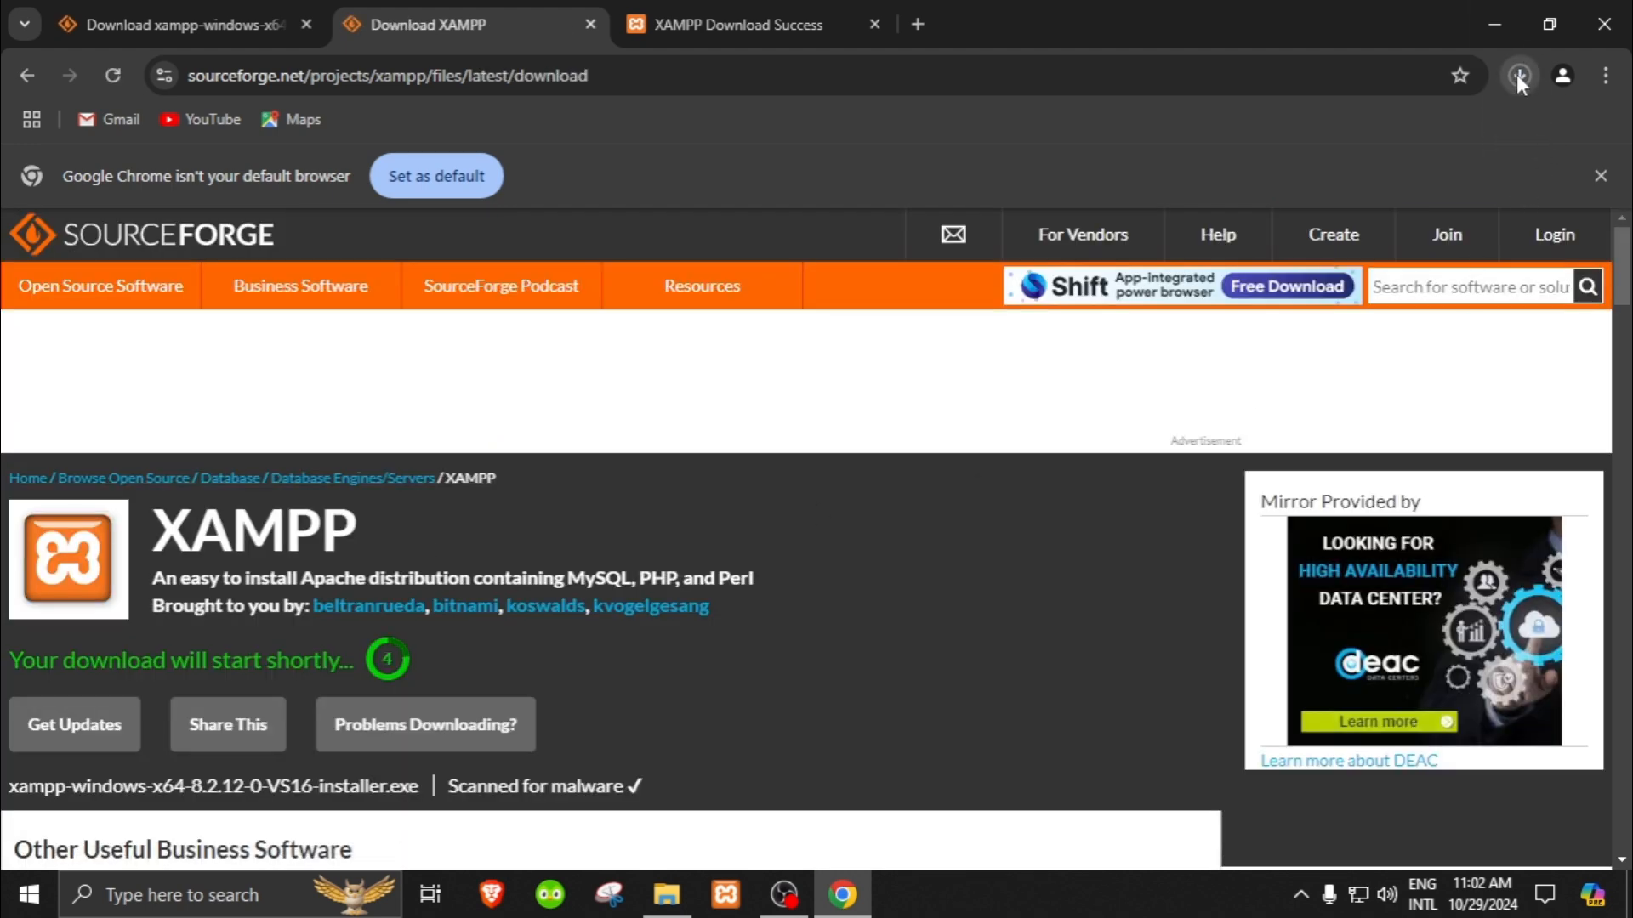
Step: Open the full download history and cancel the duplicate download xampp-windows-x64-8.2.12-0-VS16-installer (1).exe
{"action": "left_click", "coordinate": [1518, 74]}
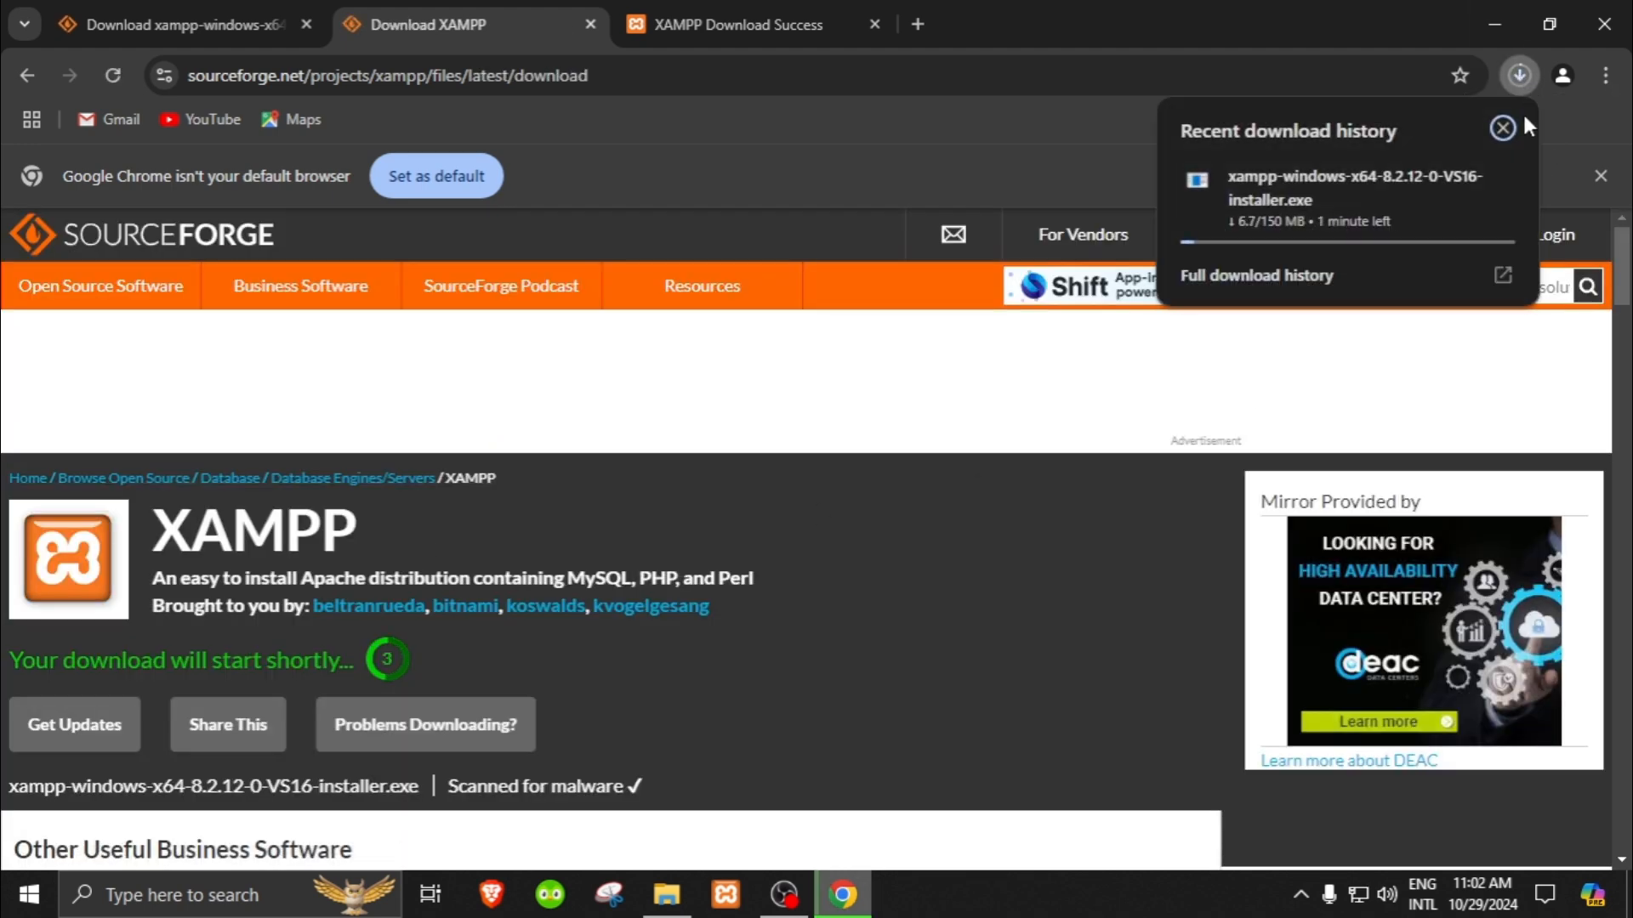
{"action": "left_click", "coordinate": [1330, 283]}
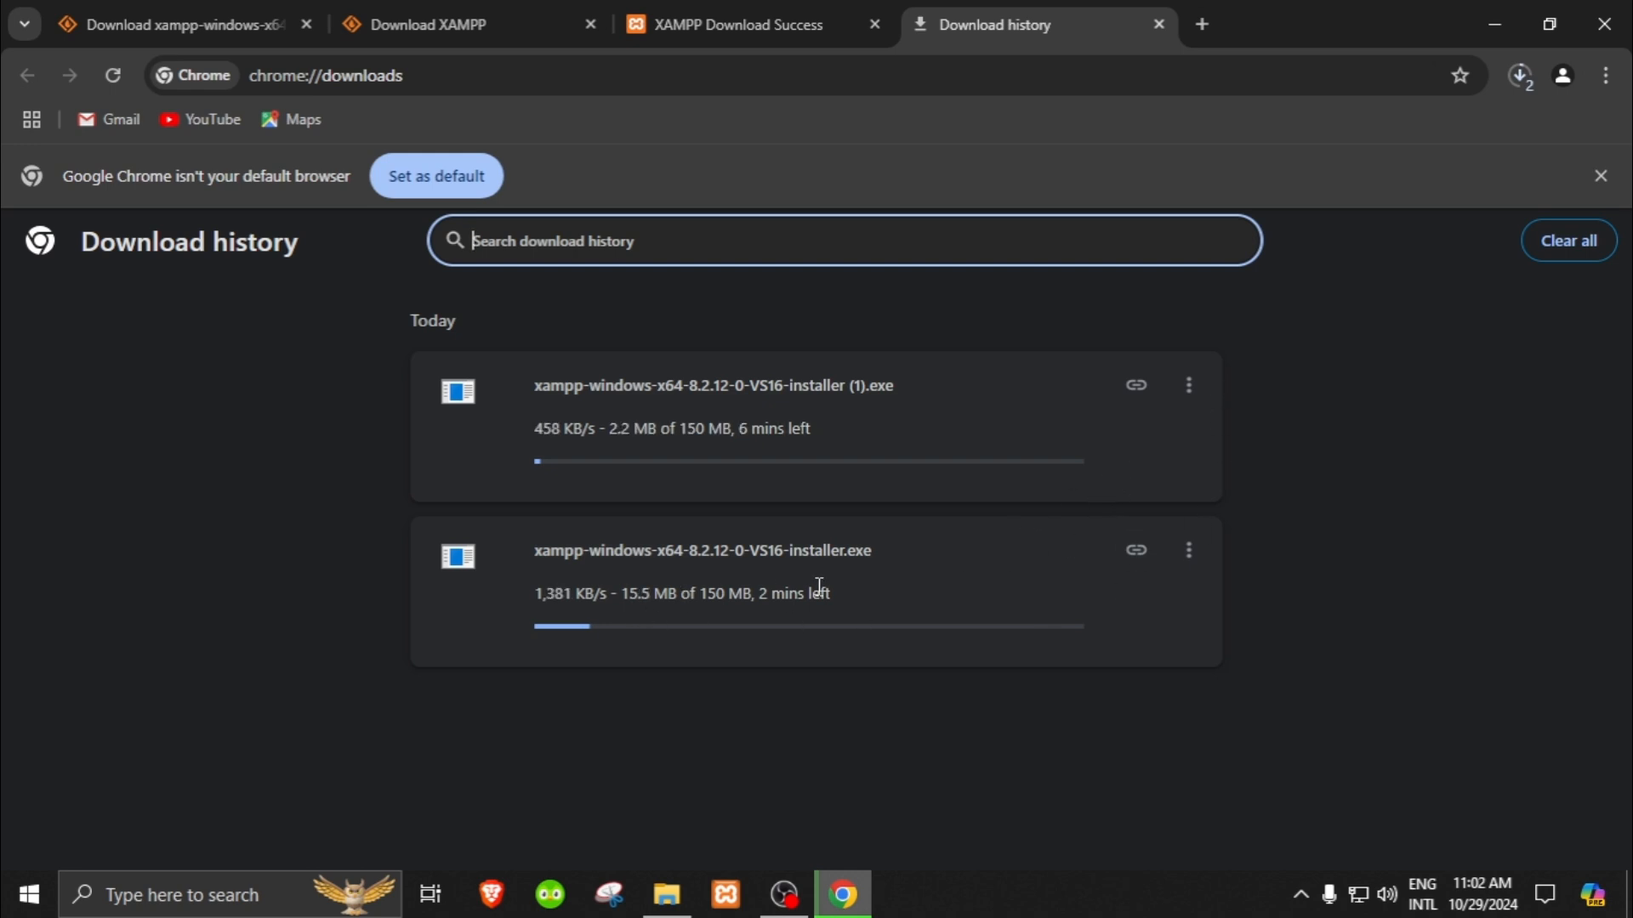
{"action": "left_click", "coordinate": [1189, 387]}
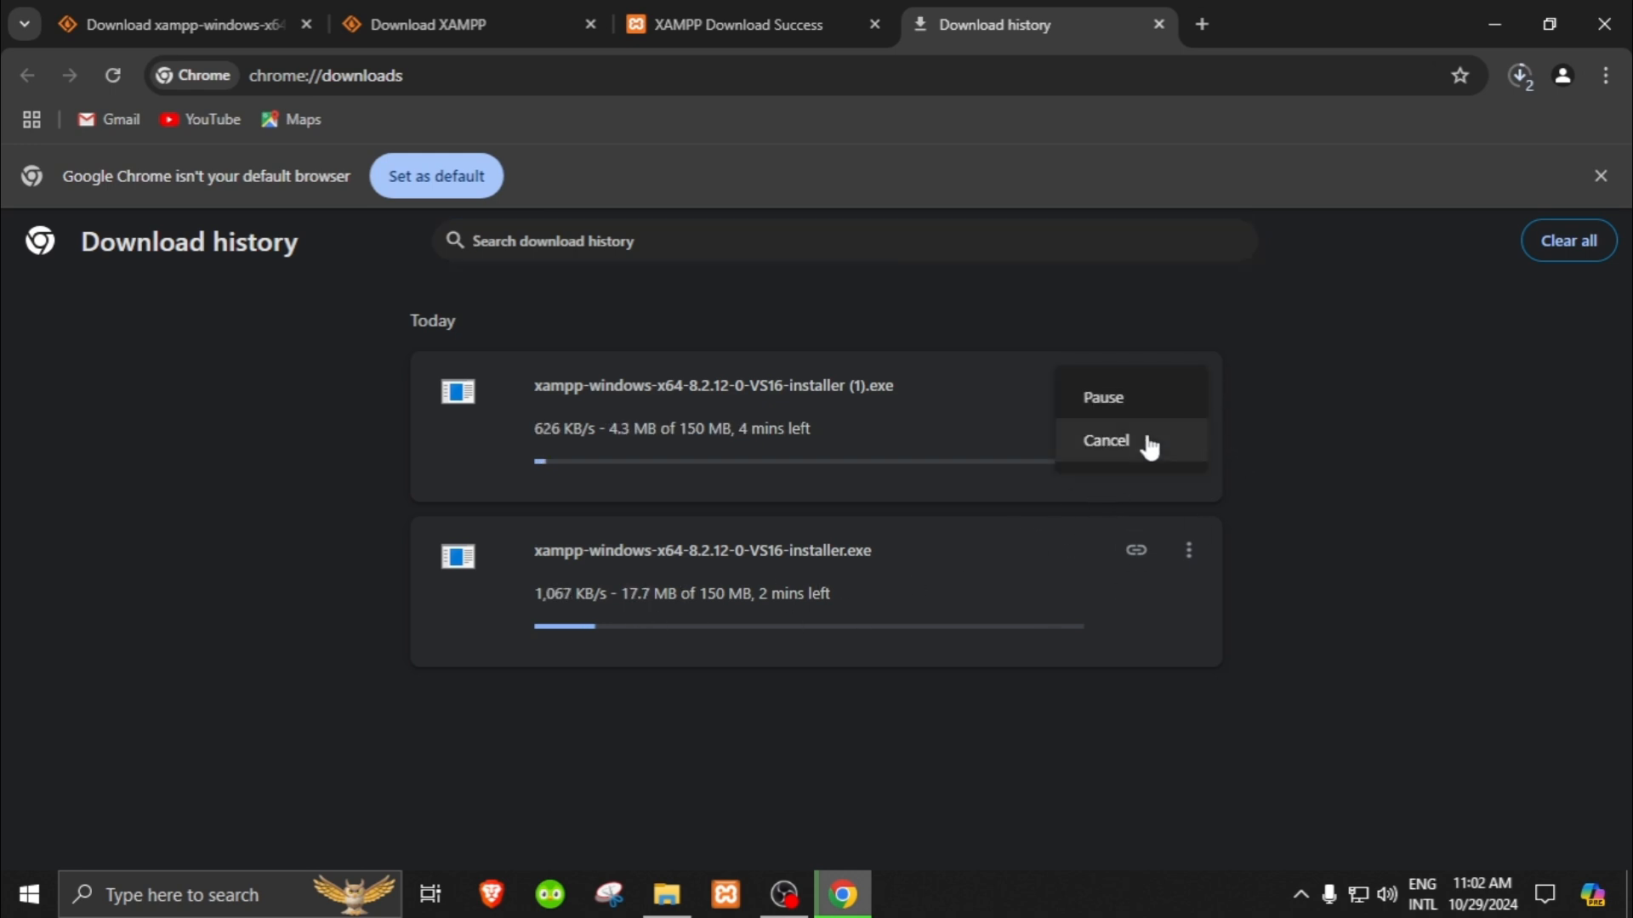
{"action": "left_click", "coordinate": [1130, 407]}
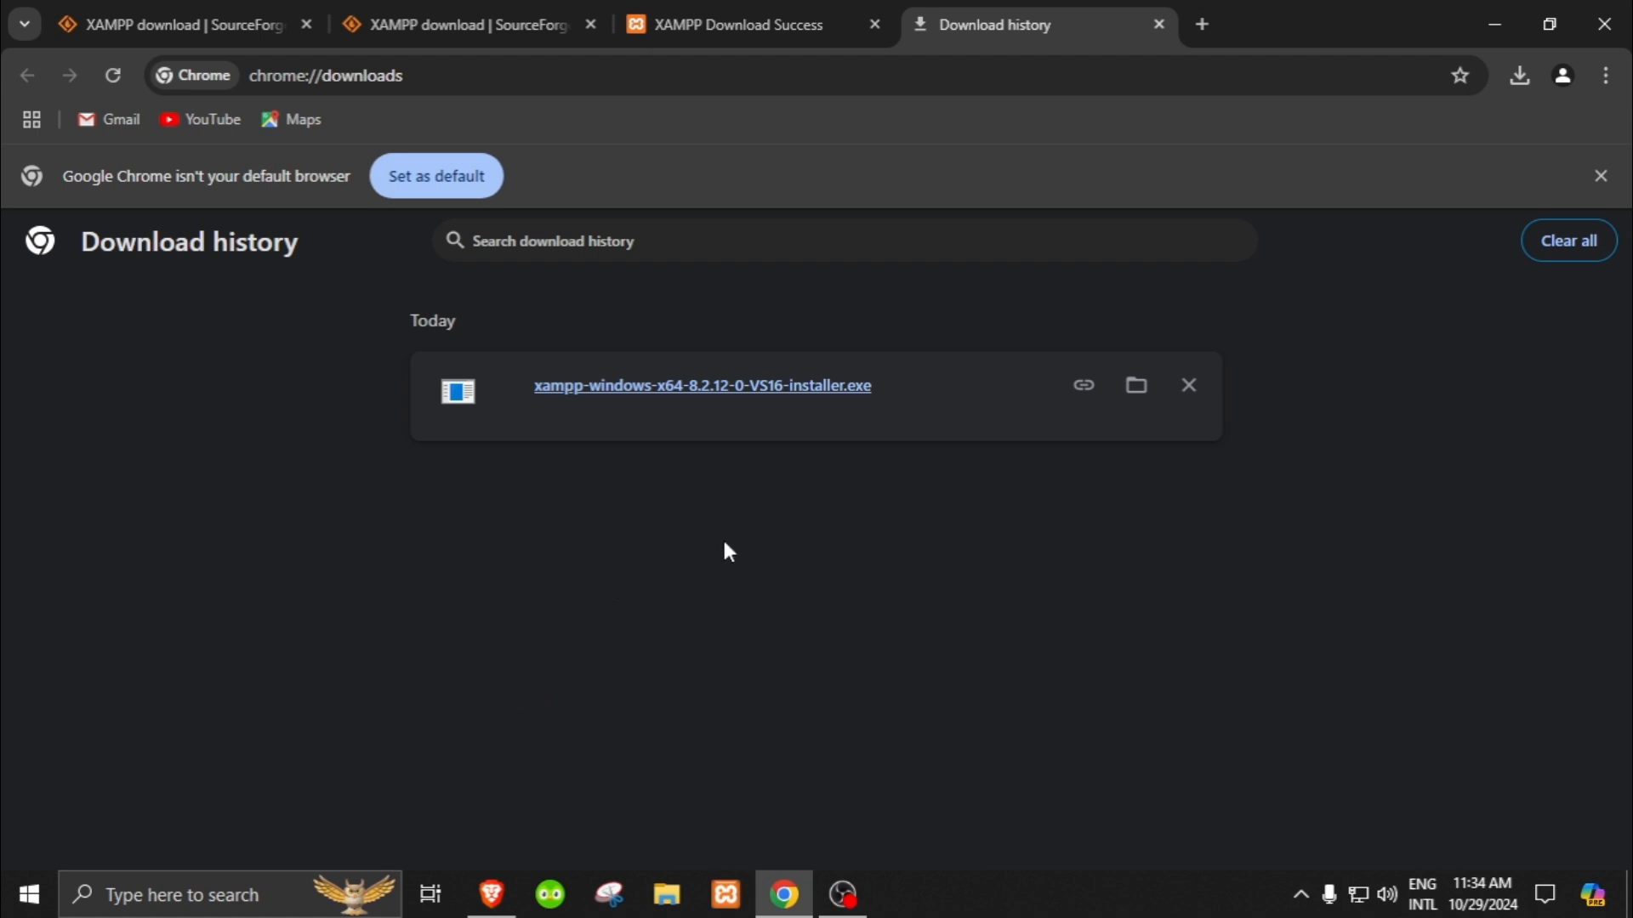
Step: Run the downloaded xampp-windows-x64-8.2.12-0-VS16-installer.exe and acknowledge the User Account Control warning
{"action": "left_click", "coordinate": [749, 397]}
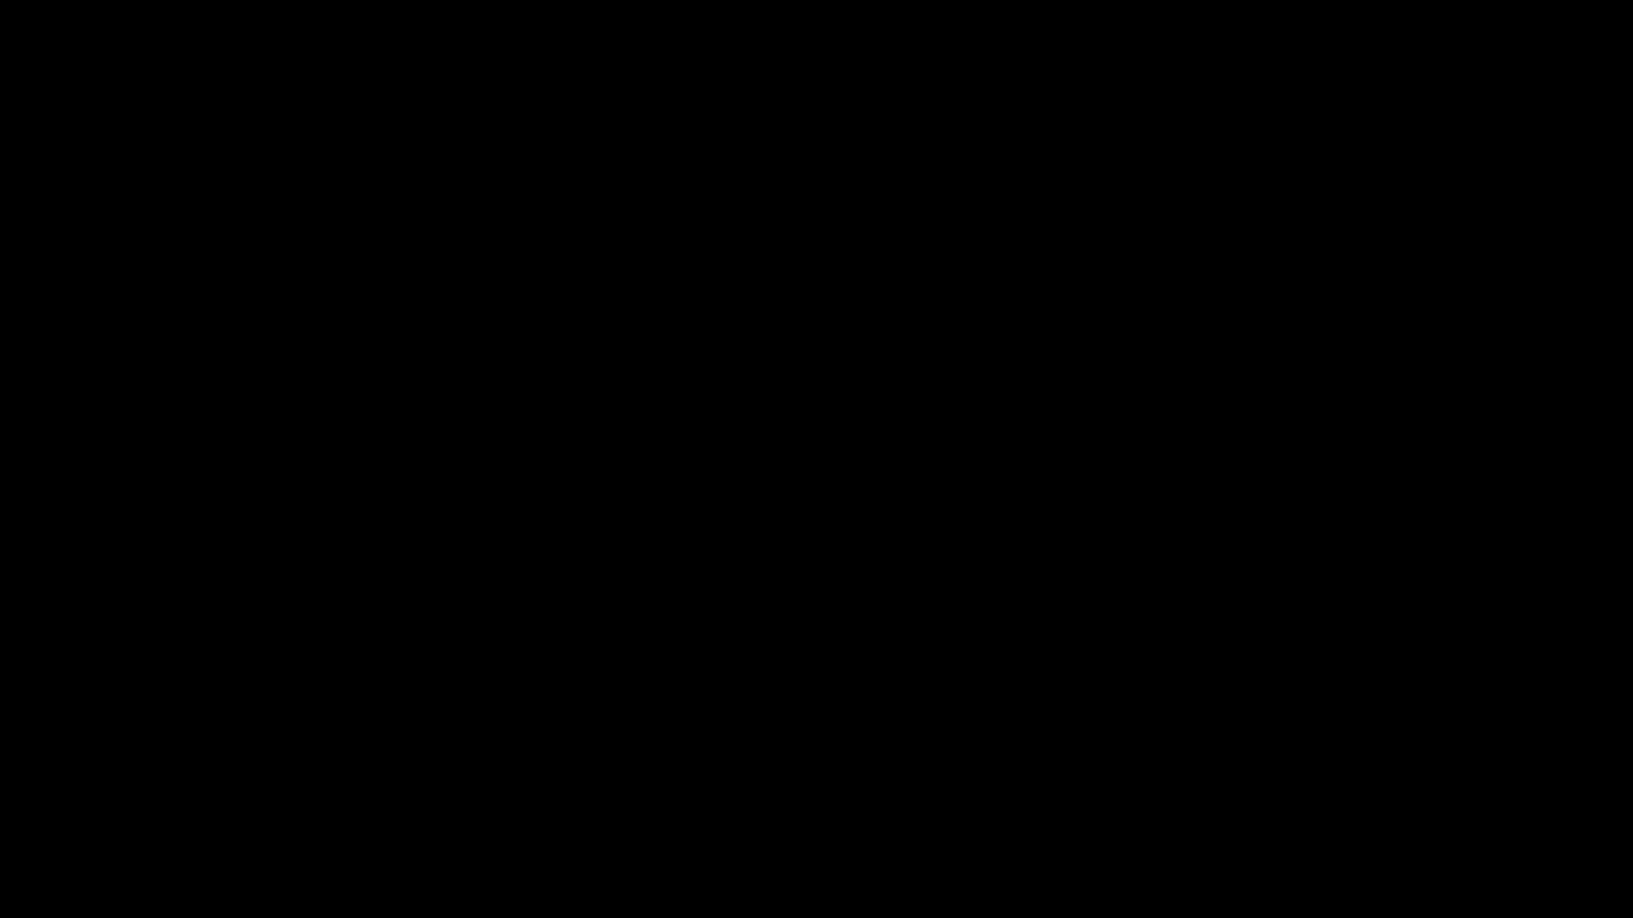
{"action": "left_click", "coordinate": [747, 615]}
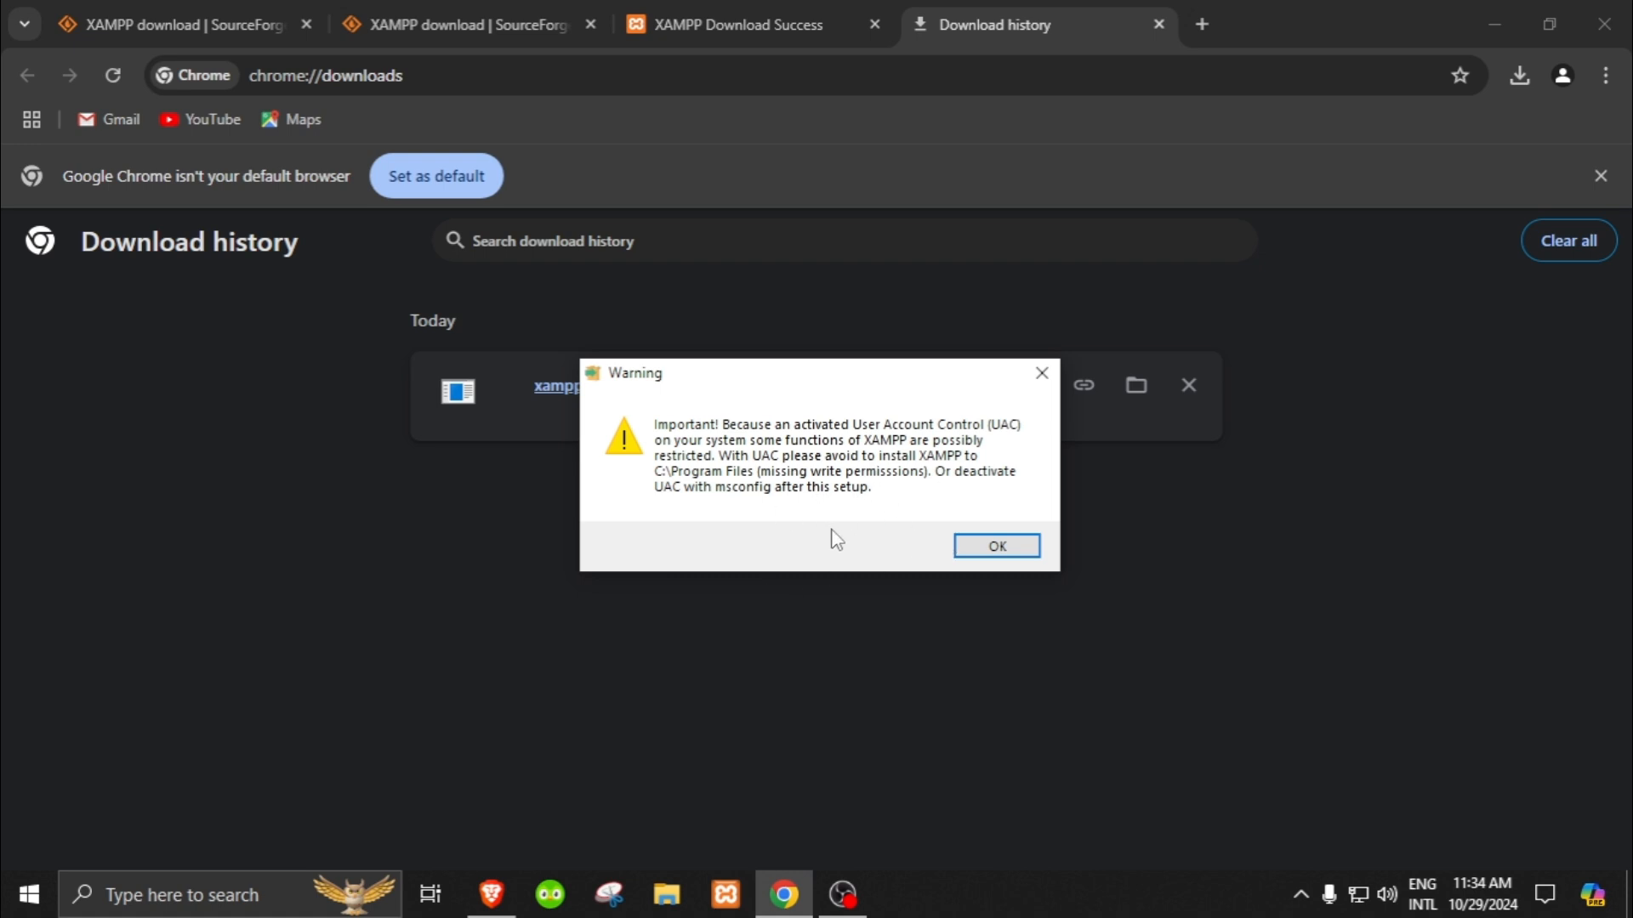
{"action": "left_click", "coordinate": [997, 547]}
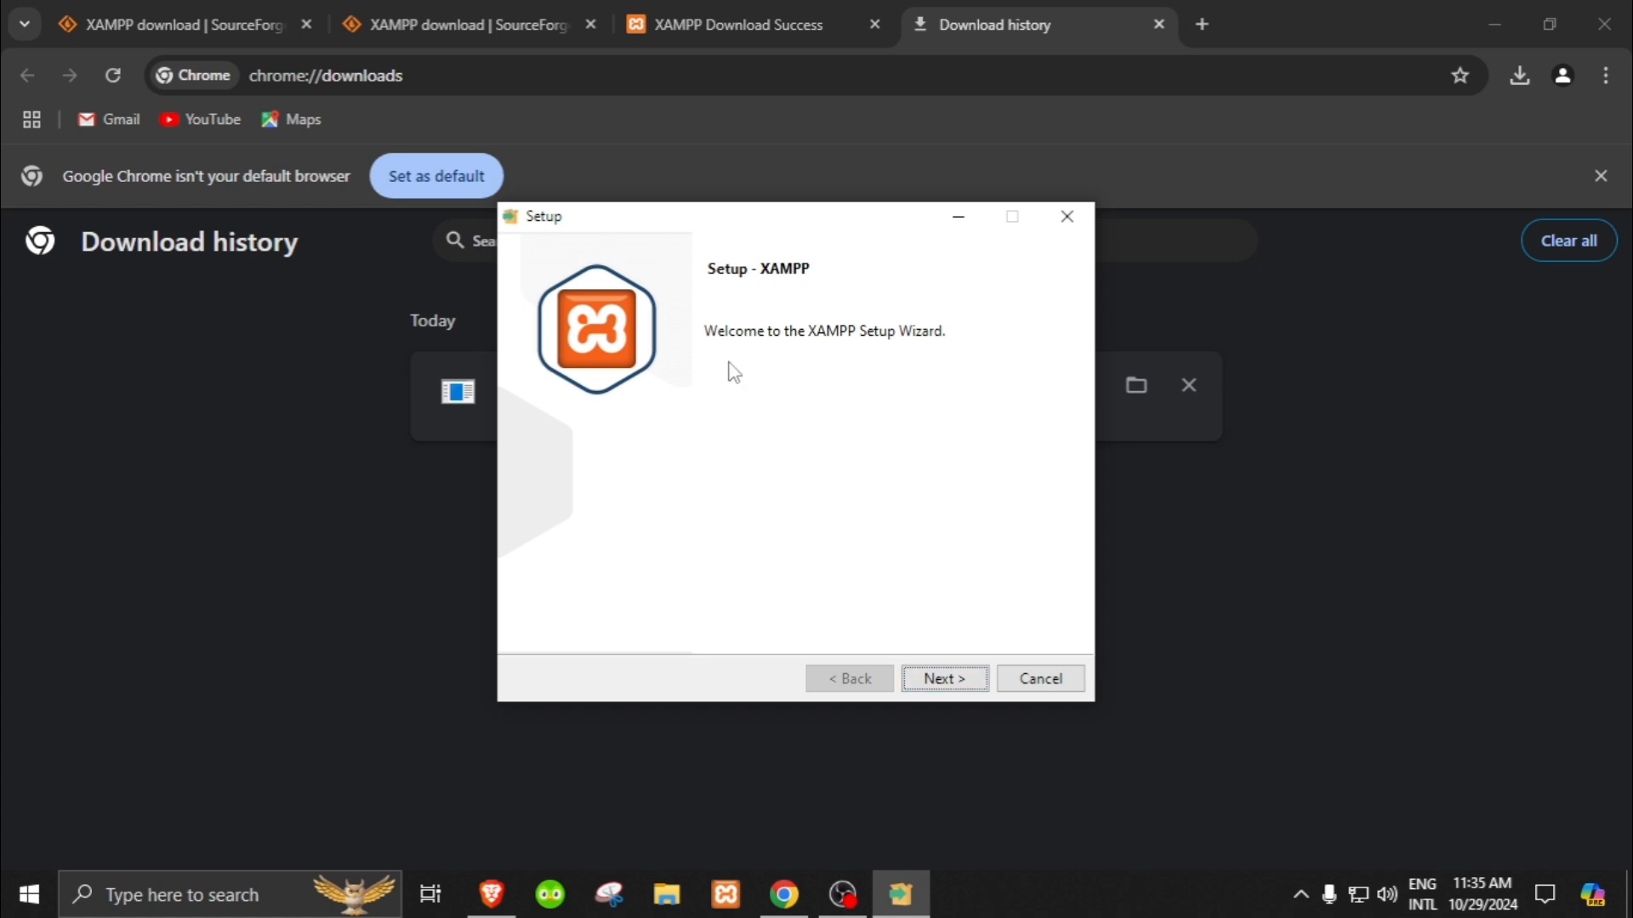
Step: Proceed past the setup wizard's welcome page, review the component list and accept it with all components selected
{"action": "left_click", "coordinate": [948, 680]}
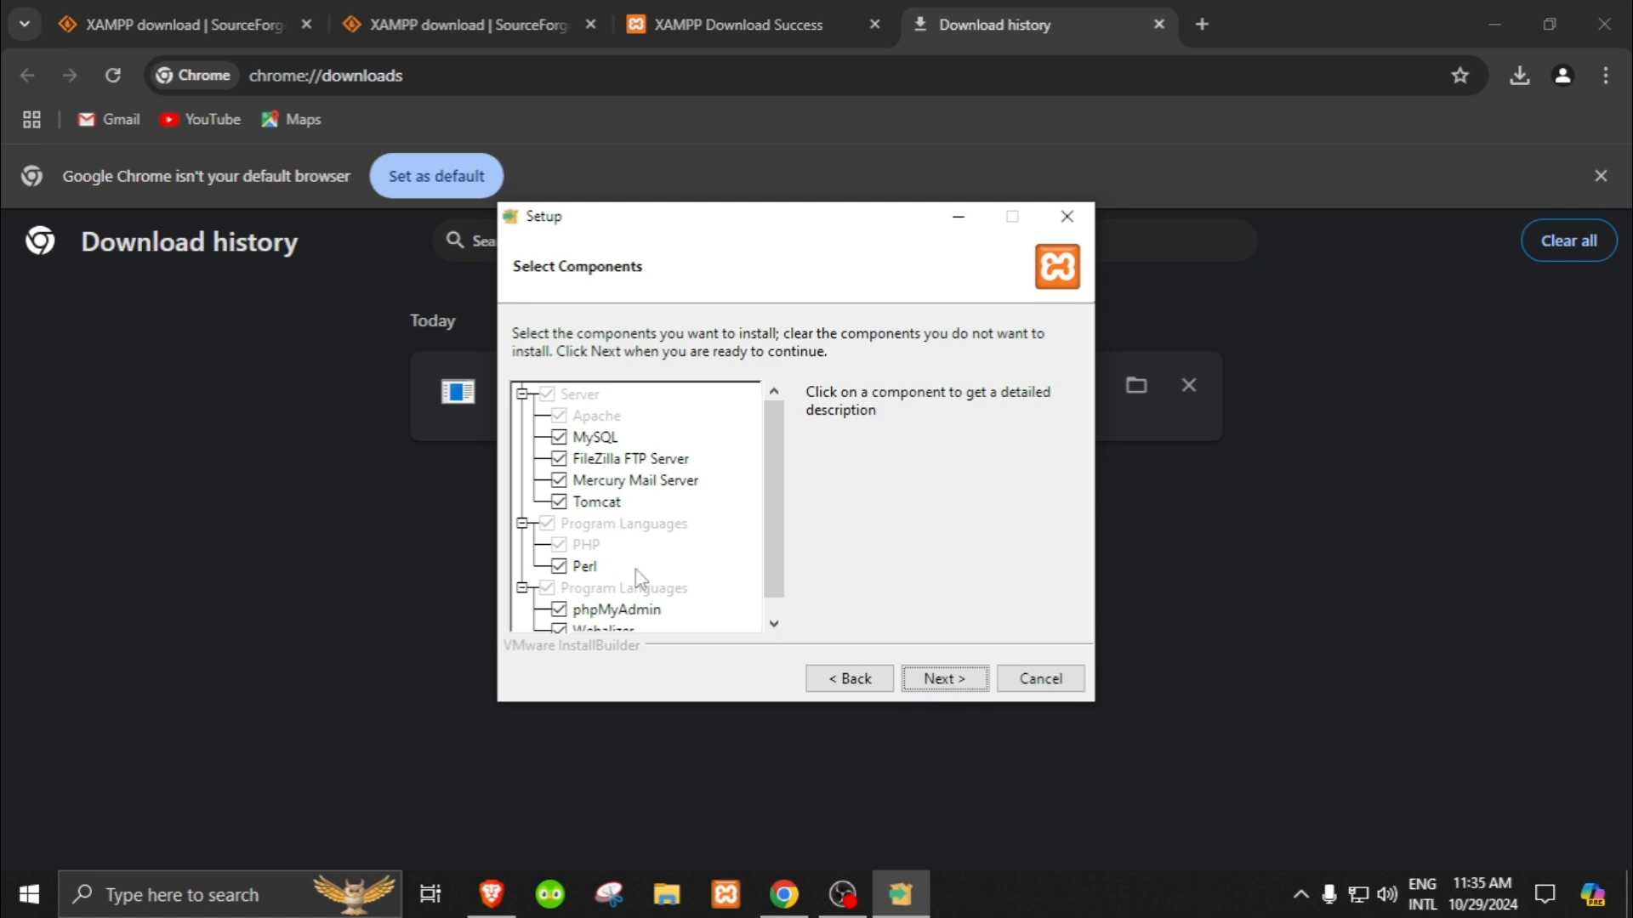
{"action": "mouse_move", "coordinate": [783, 486]}
{"action": "left_mouse_down"}
{"action": "mouse_move", "coordinate": [783, 568]}
{"action": "mouse_move", "coordinate": [795, 466]}
{"action": "mouse_move", "coordinate": [776, 509]}
{"action": "left_mouse_up"}
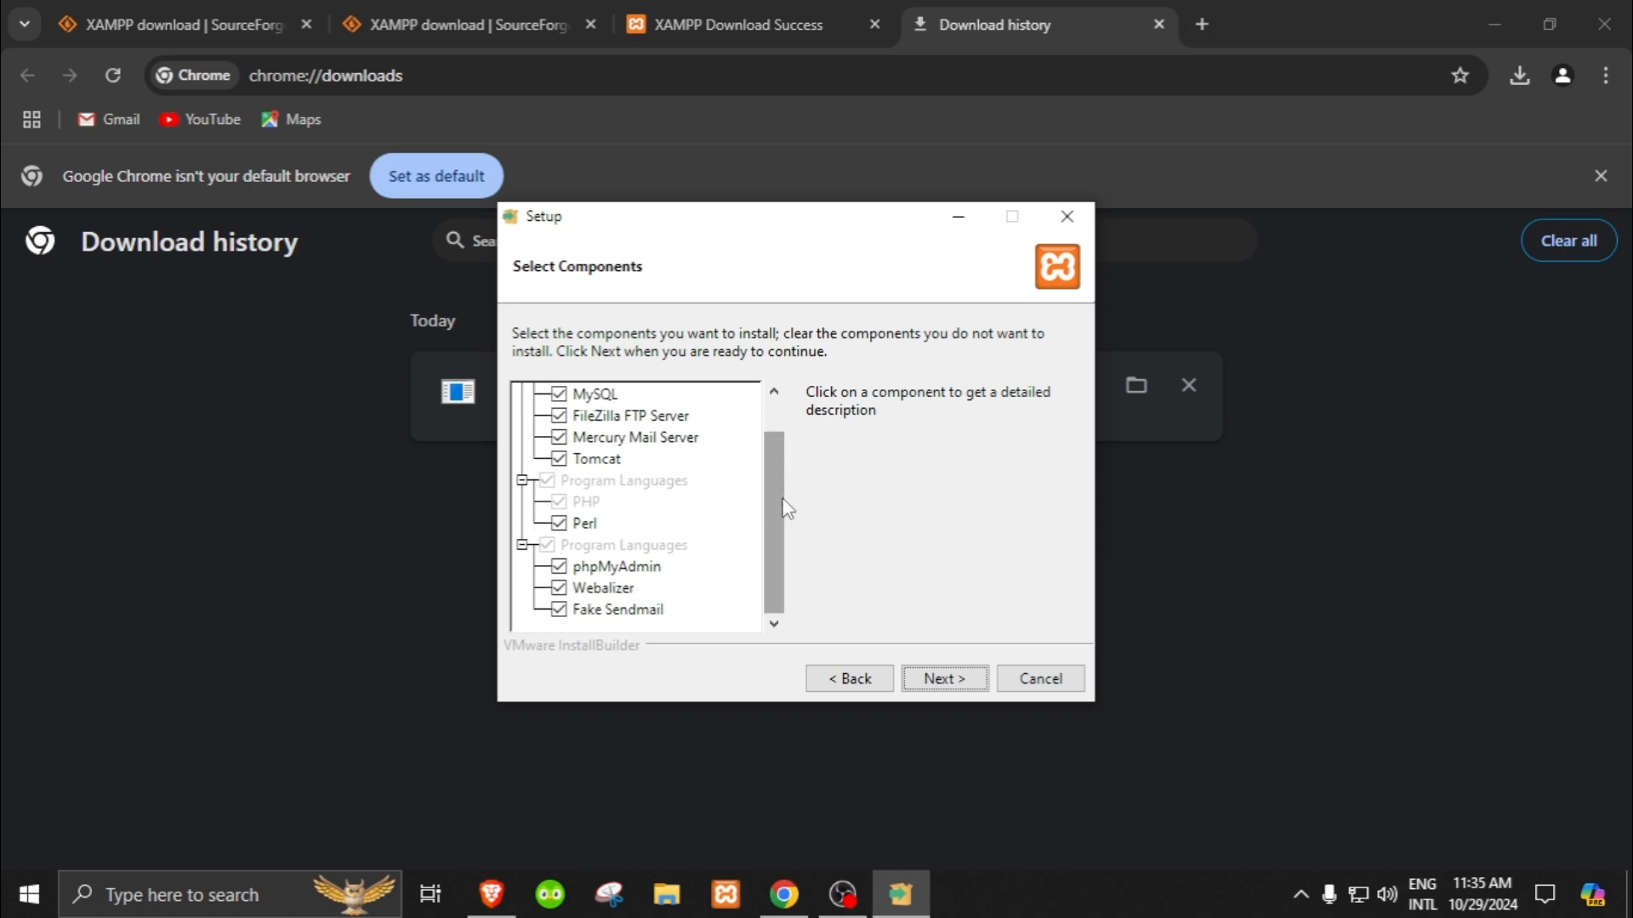
{"action": "mouse_move", "coordinate": [785, 503]}
{"action": "left_mouse_down"}
{"action": "mouse_move", "coordinate": [684, 470]}
{"action": "mouse_move", "coordinate": [754, 528]}
{"action": "mouse_move", "coordinate": [769, 499]}
{"action": "left_mouse_up"}
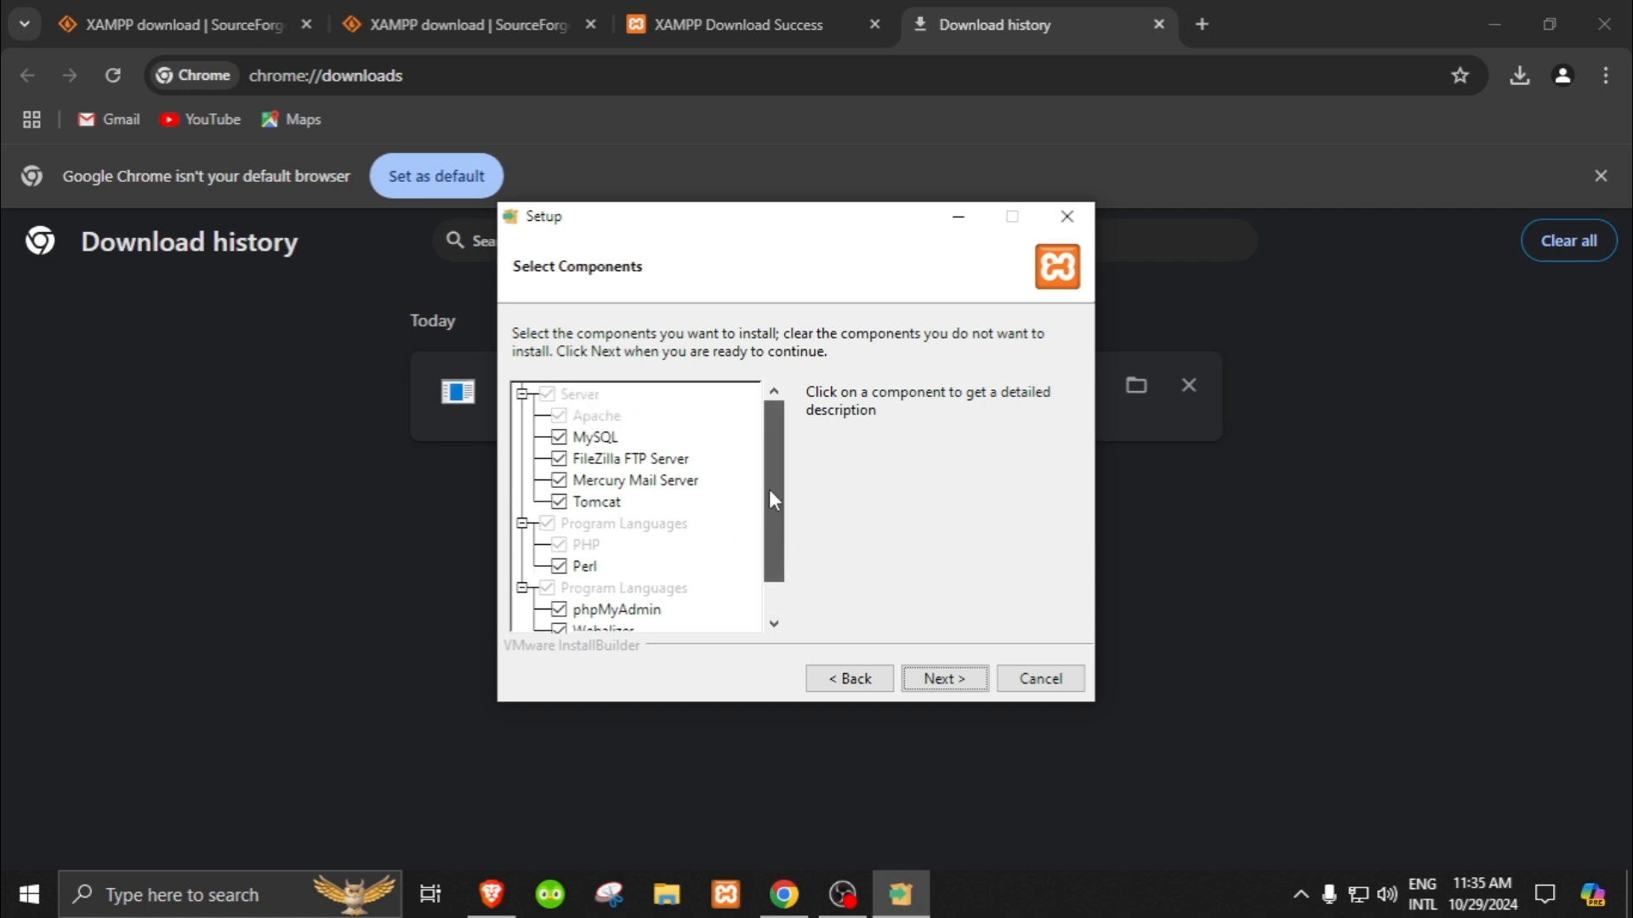
{"action": "left_click", "coordinate": [942, 678]}
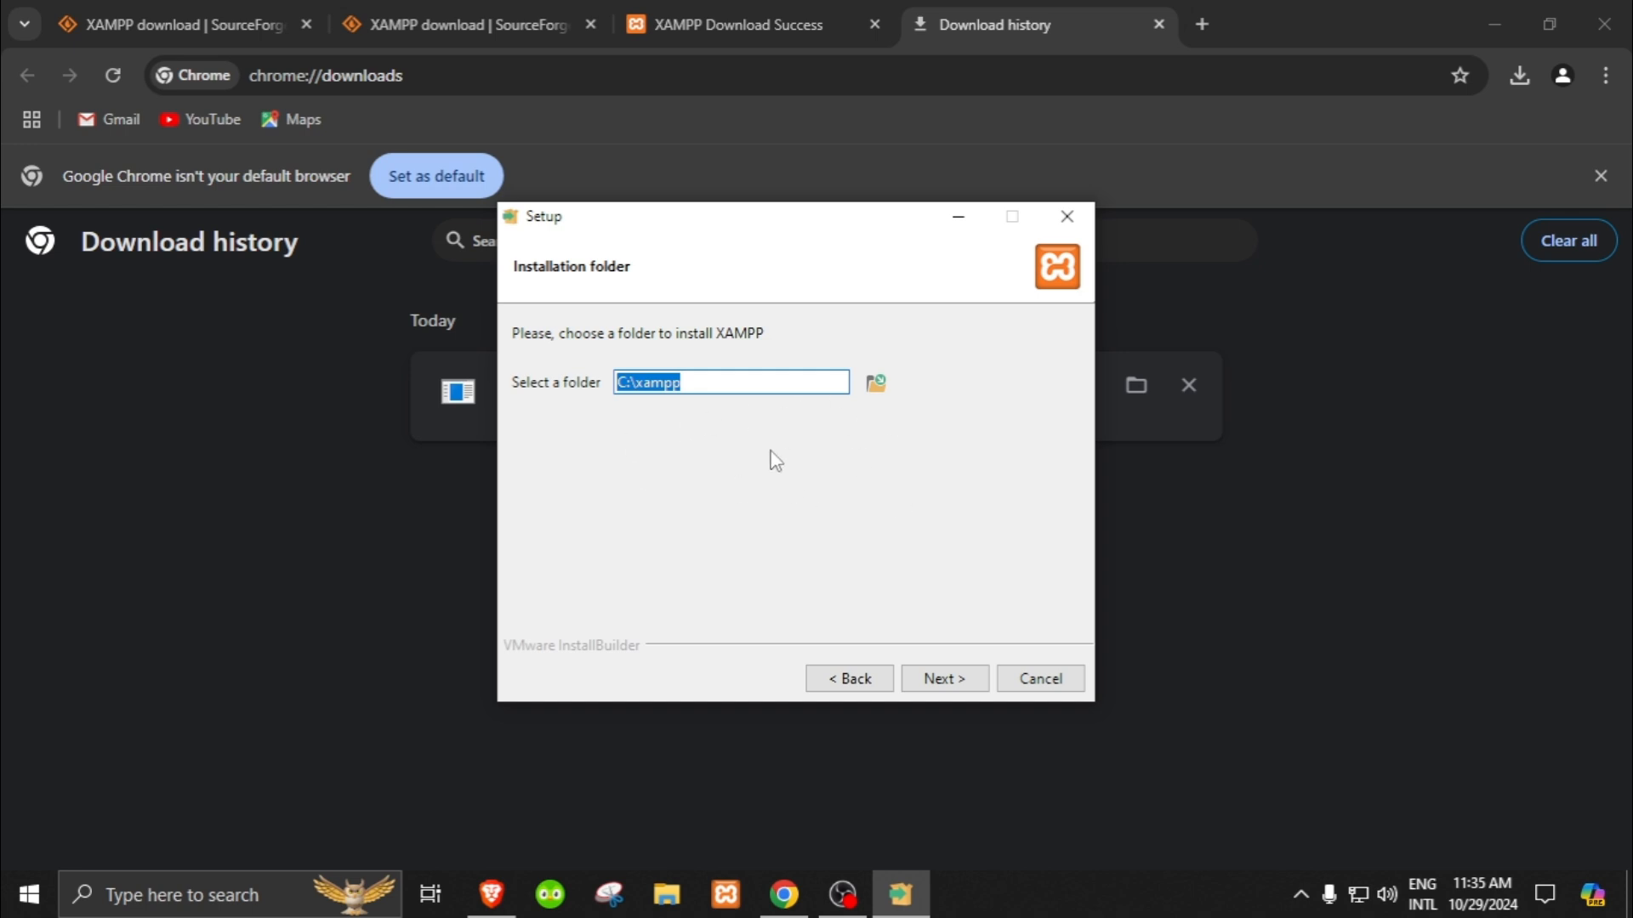
Step: Set the installation folder to the xampp folder on drive H: (H:\xampp) and accept it
{"action": "left_click", "coordinate": [683, 383]}
{"action": "left_click_drag", "start_coordinate": [618, 384], "coordinate": [688, 384]}
{"action": "left_click", "coordinate": [876, 384]}
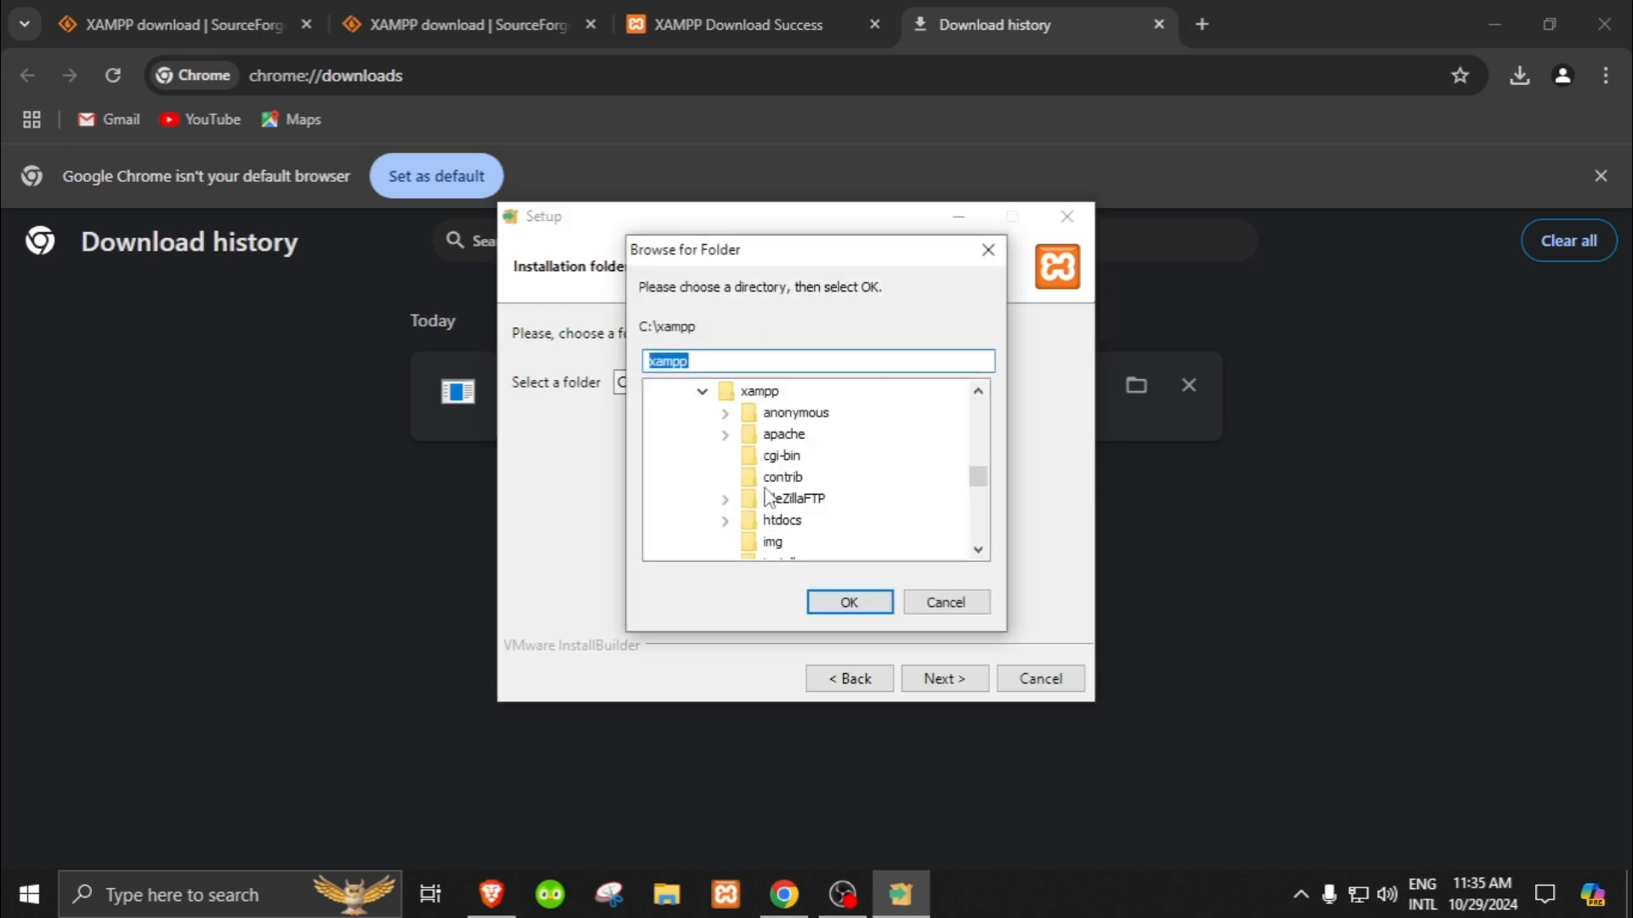
{"action": "scroll", "coordinate": [824, 515], "scroll_direction": "down", "scroll_amount": 7}
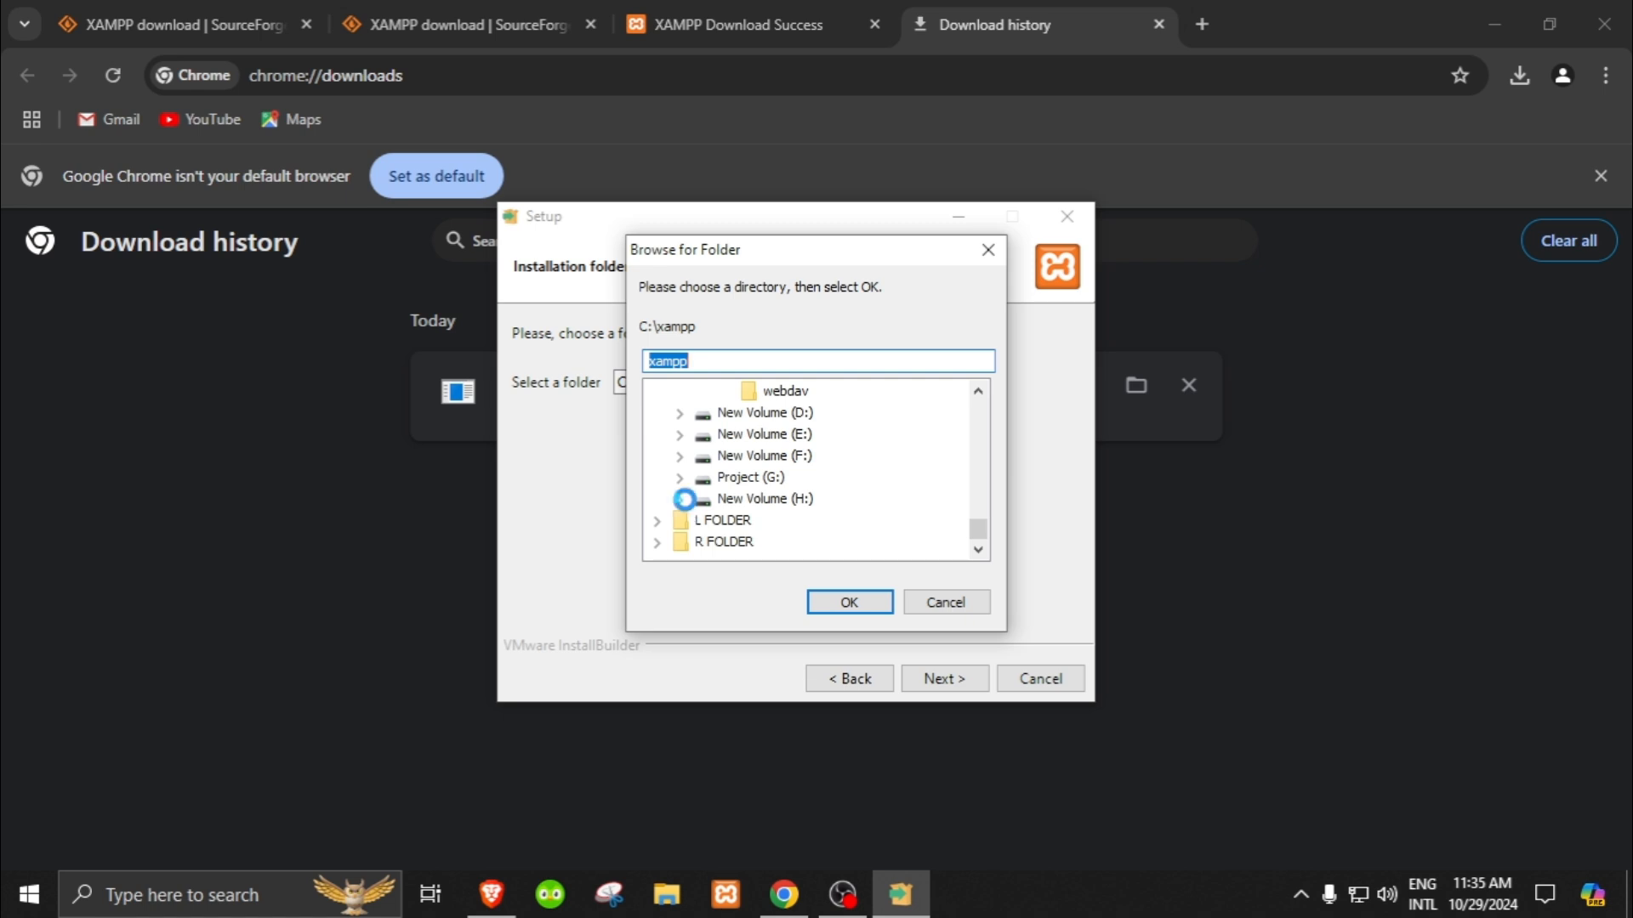
{"action": "left_click", "coordinate": [680, 500]}
{"action": "scroll", "coordinate": [693, 510], "scroll_direction": "down", "scroll_amount": 1}
{"action": "left_click", "coordinate": [745, 502]}
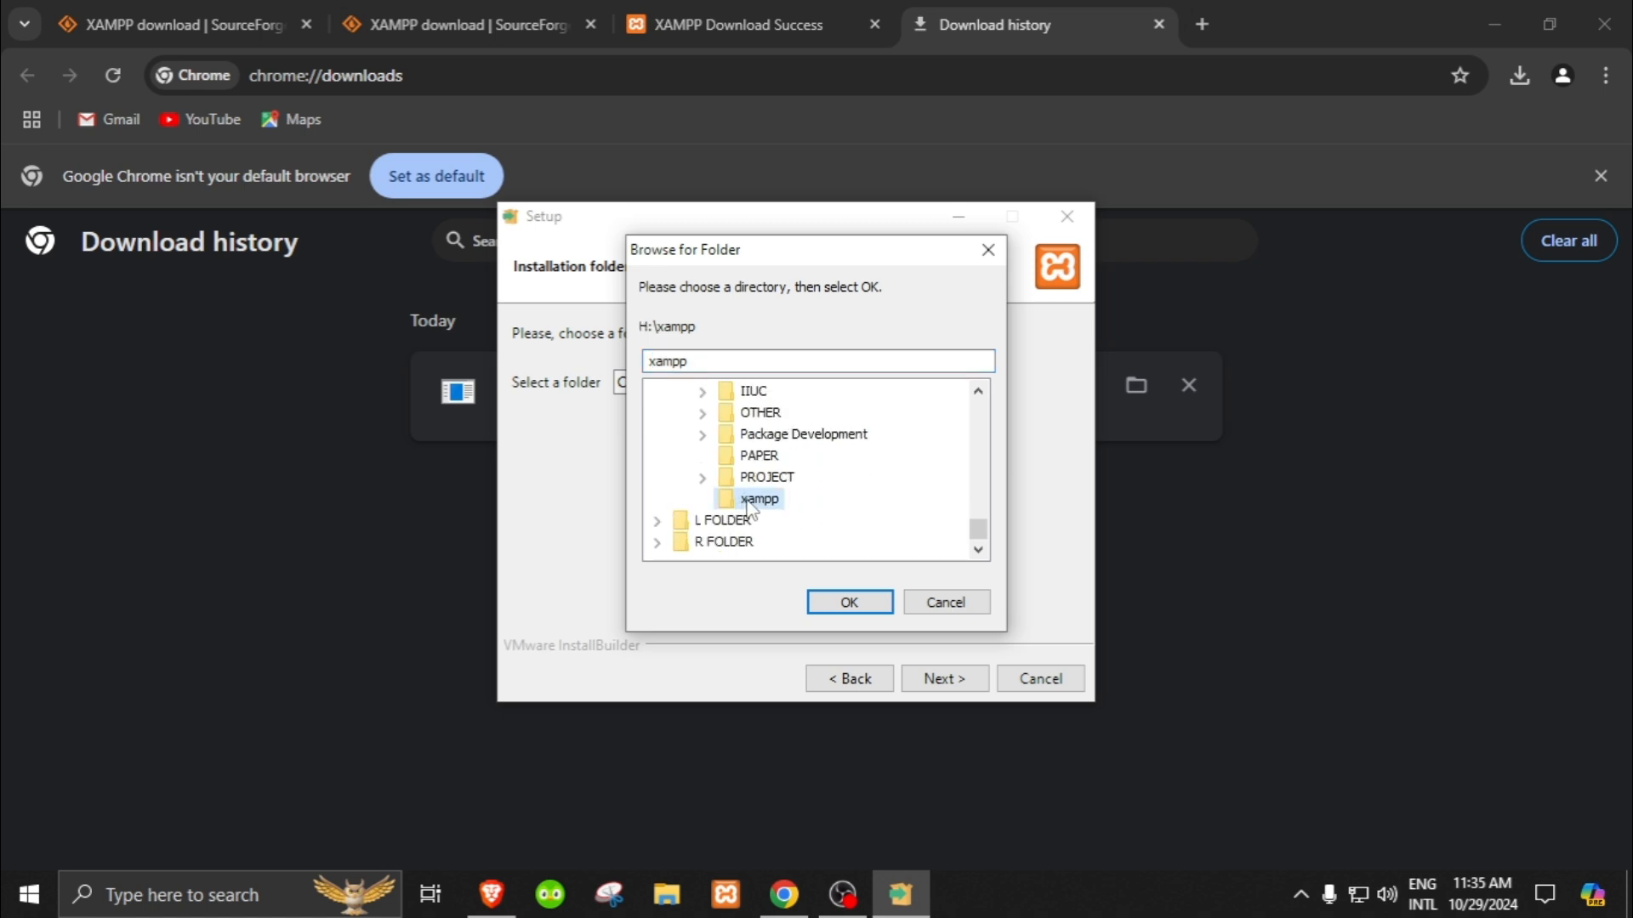
{"action": "left_click", "coordinate": [849, 603]}
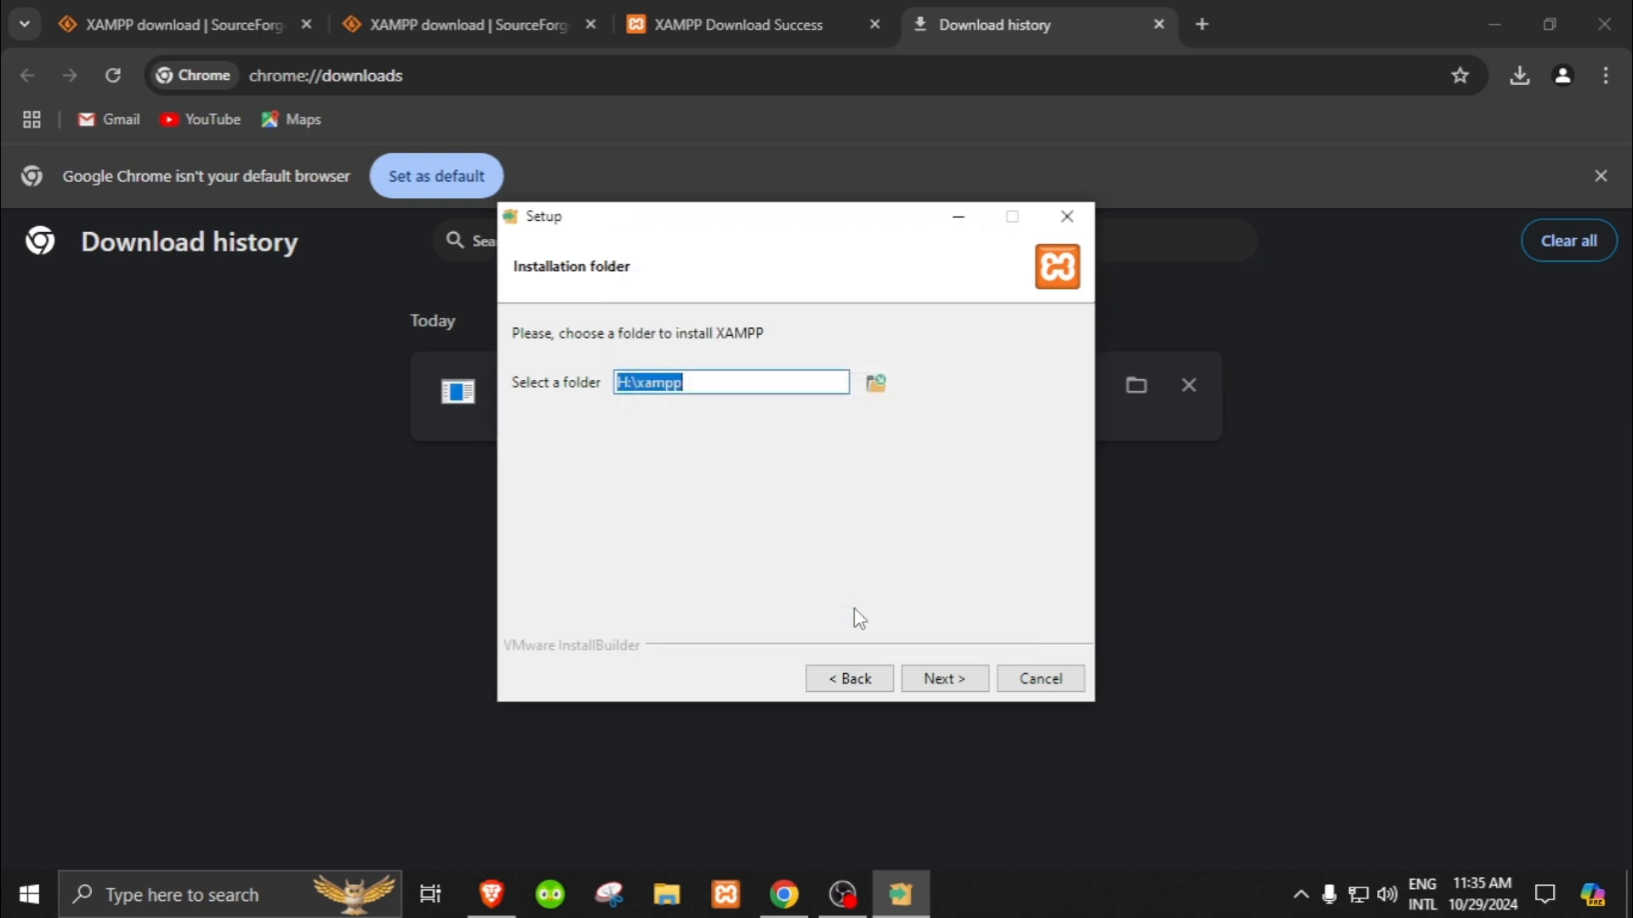
{"action": "left_click", "coordinate": [939, 677]}
Step: Keep English as the XAMPP Control Panel language and start the installation
{"action": "left_click", "coordinate": [649, 384]}
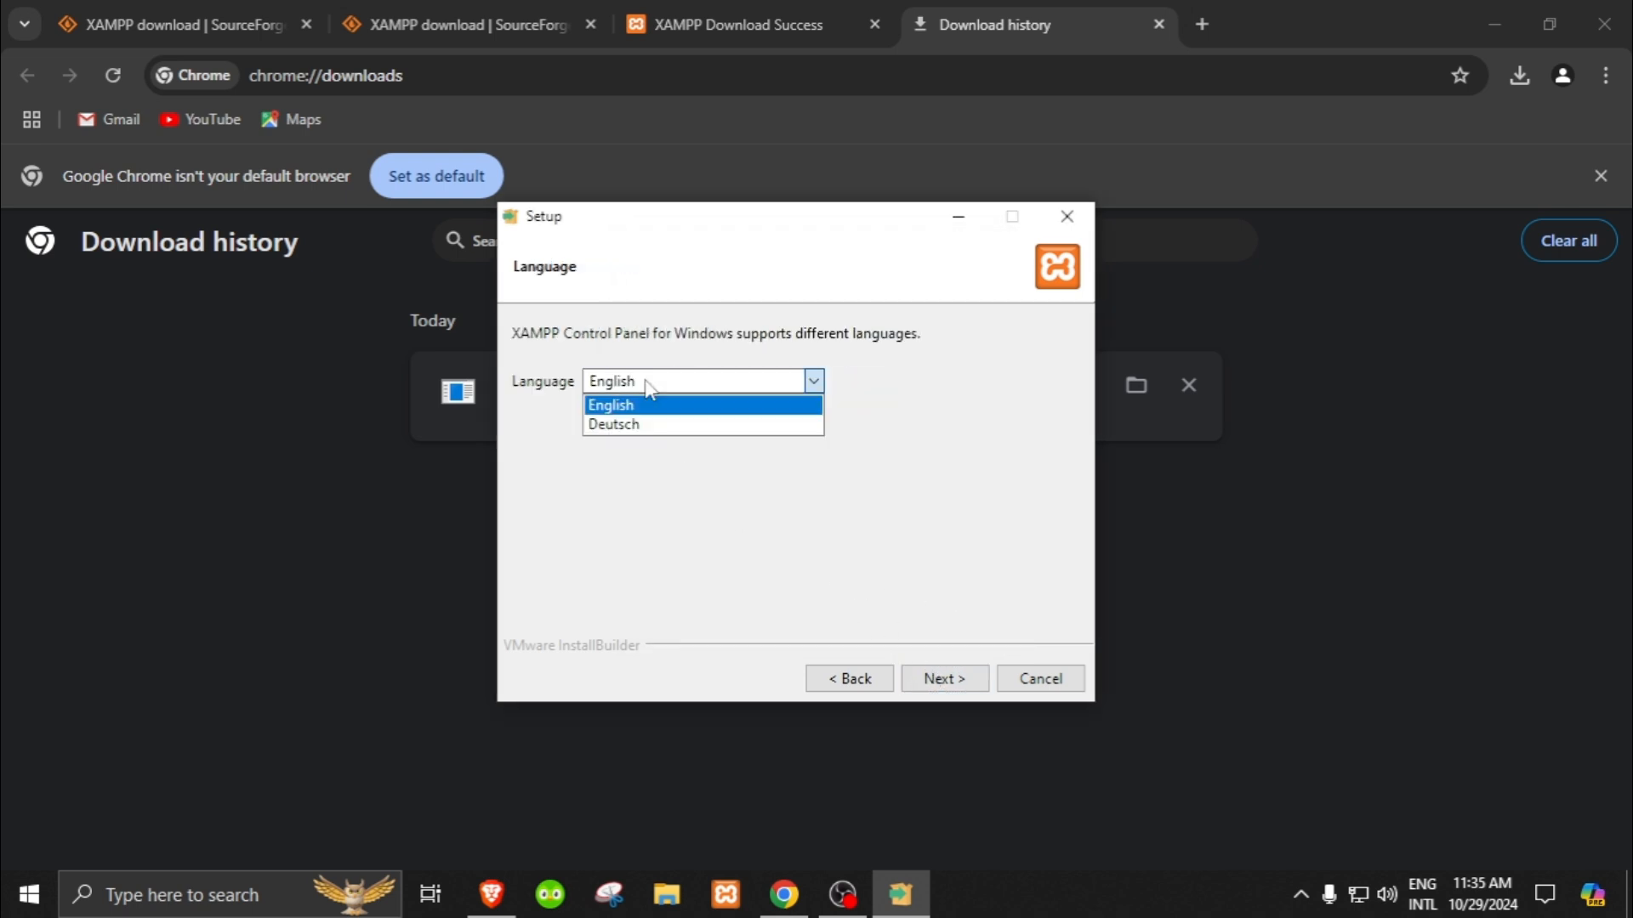
{"action": "left_click", "coordinate": [649, 389]}
{"action": "left_click", "coordinate": [945, 679]}
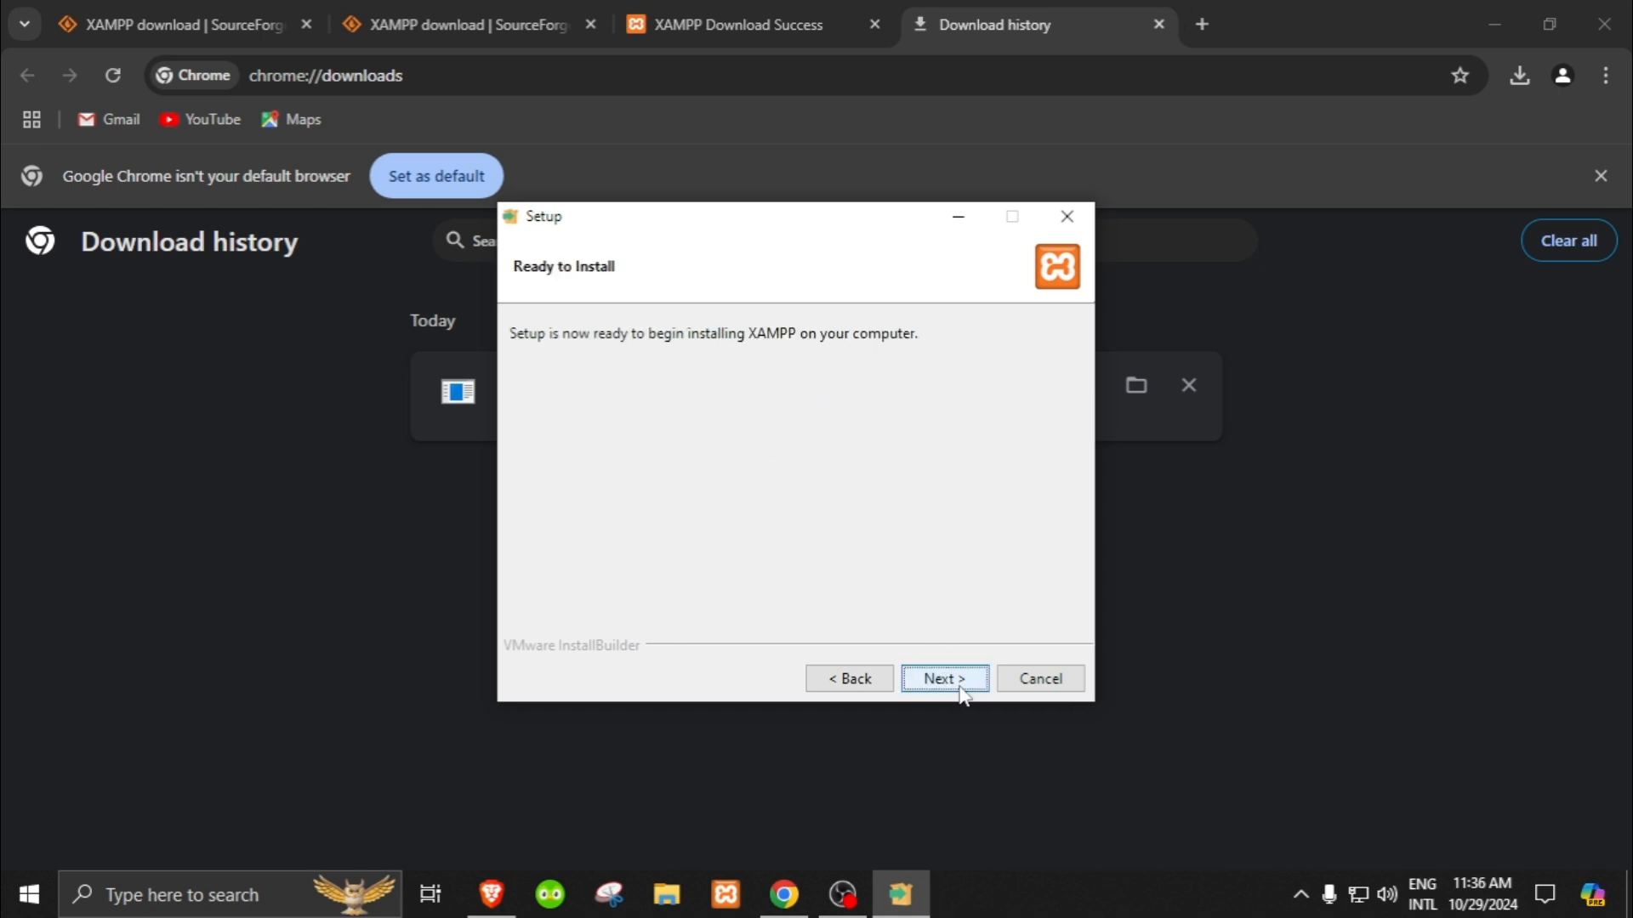
{"action": "left_click", "coordinate": [960, 684]}
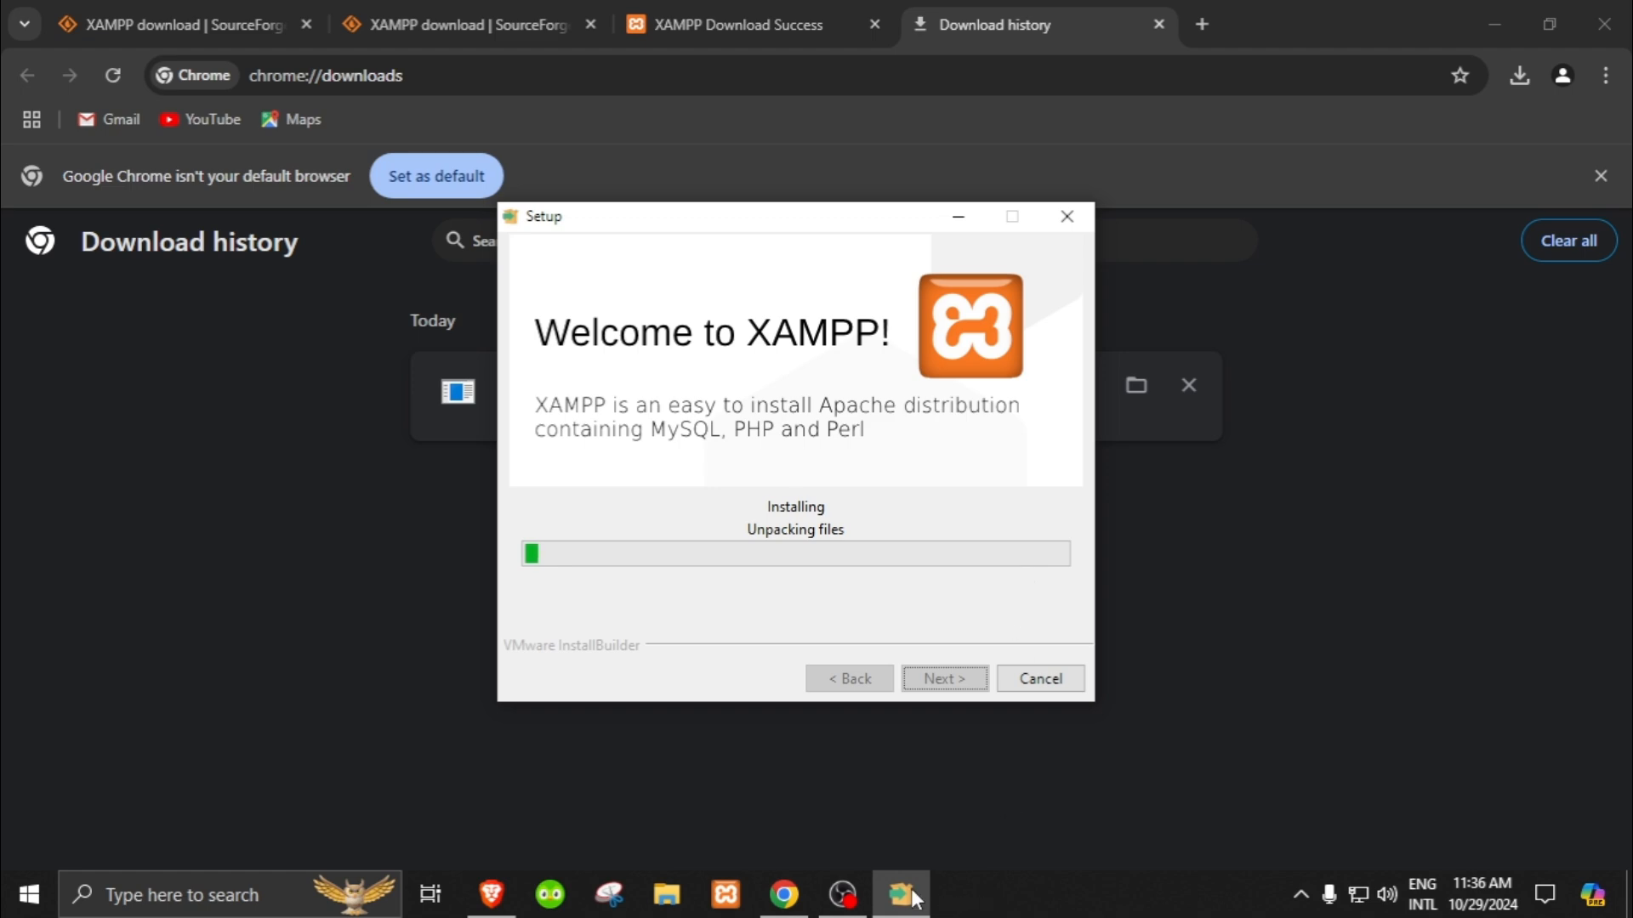
{"action": "left_click", "coordinate": [849, 899]}
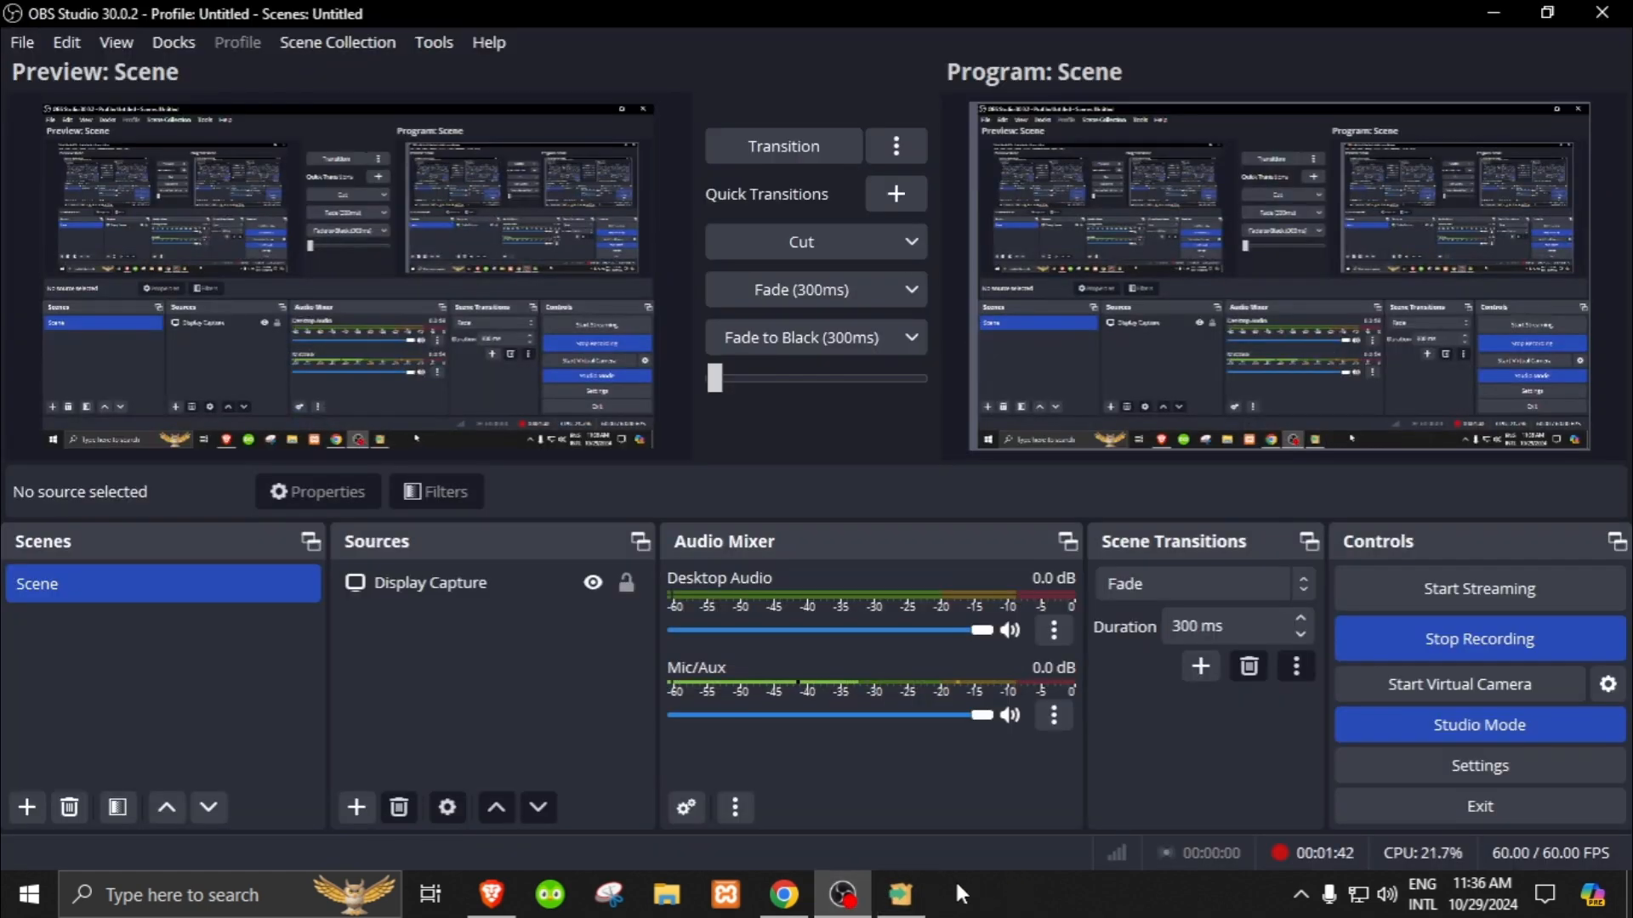
{"action": "mouse_move", "coordinate": [850, 904]}
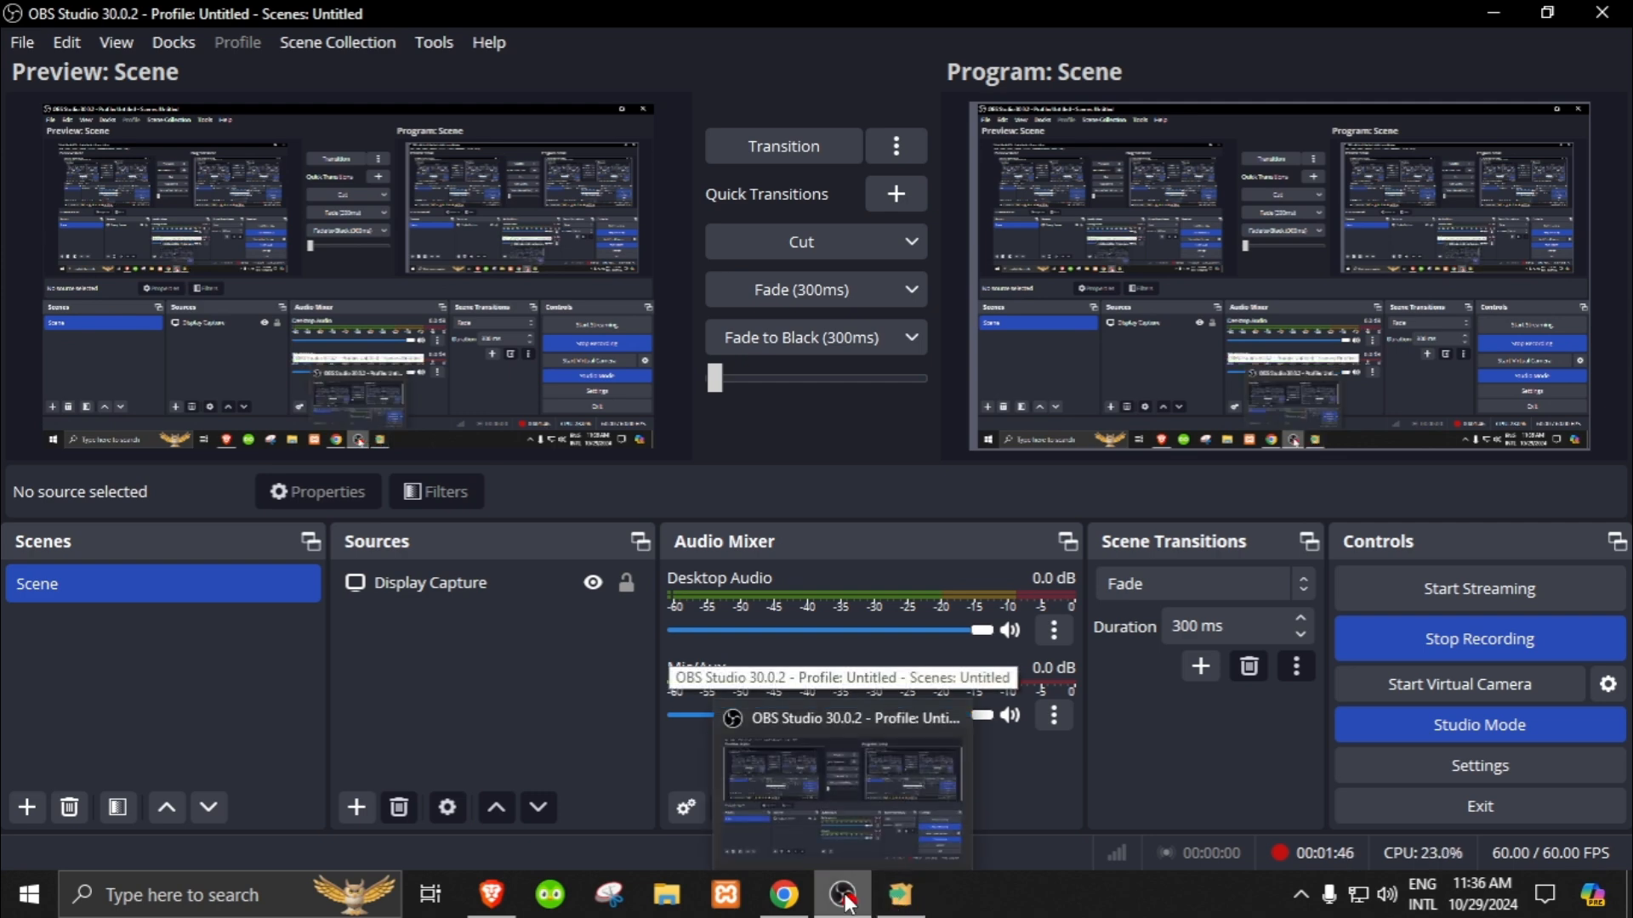
{"action": "left_click", "coordinate": [850, 904]}
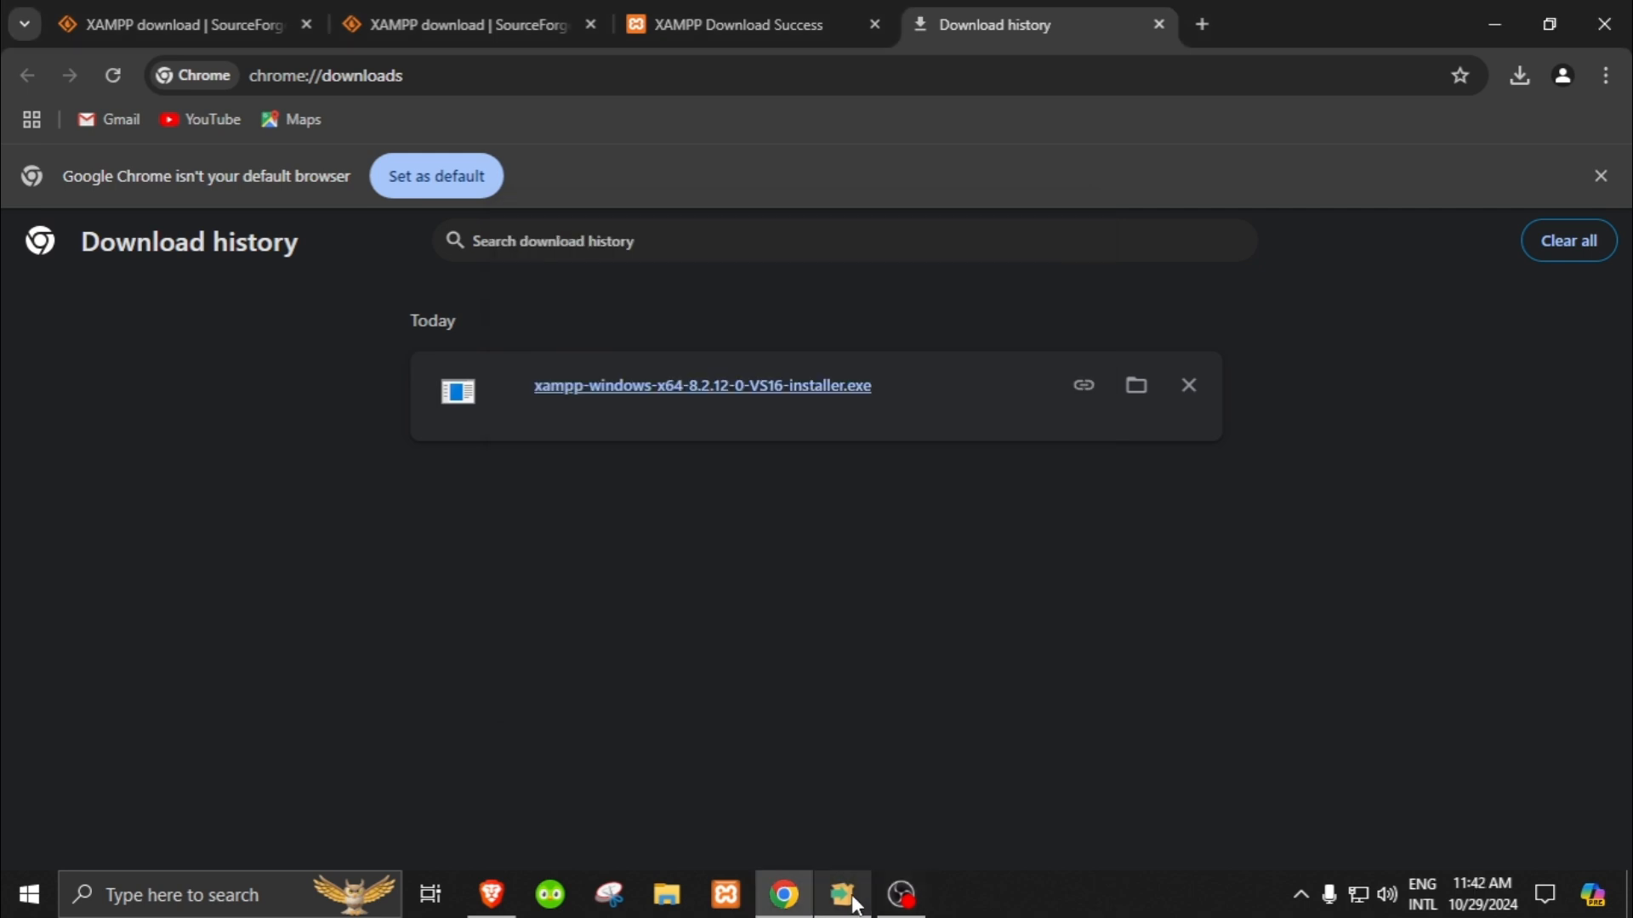
{"action": "left_click", "coordinate": [842, 894]}
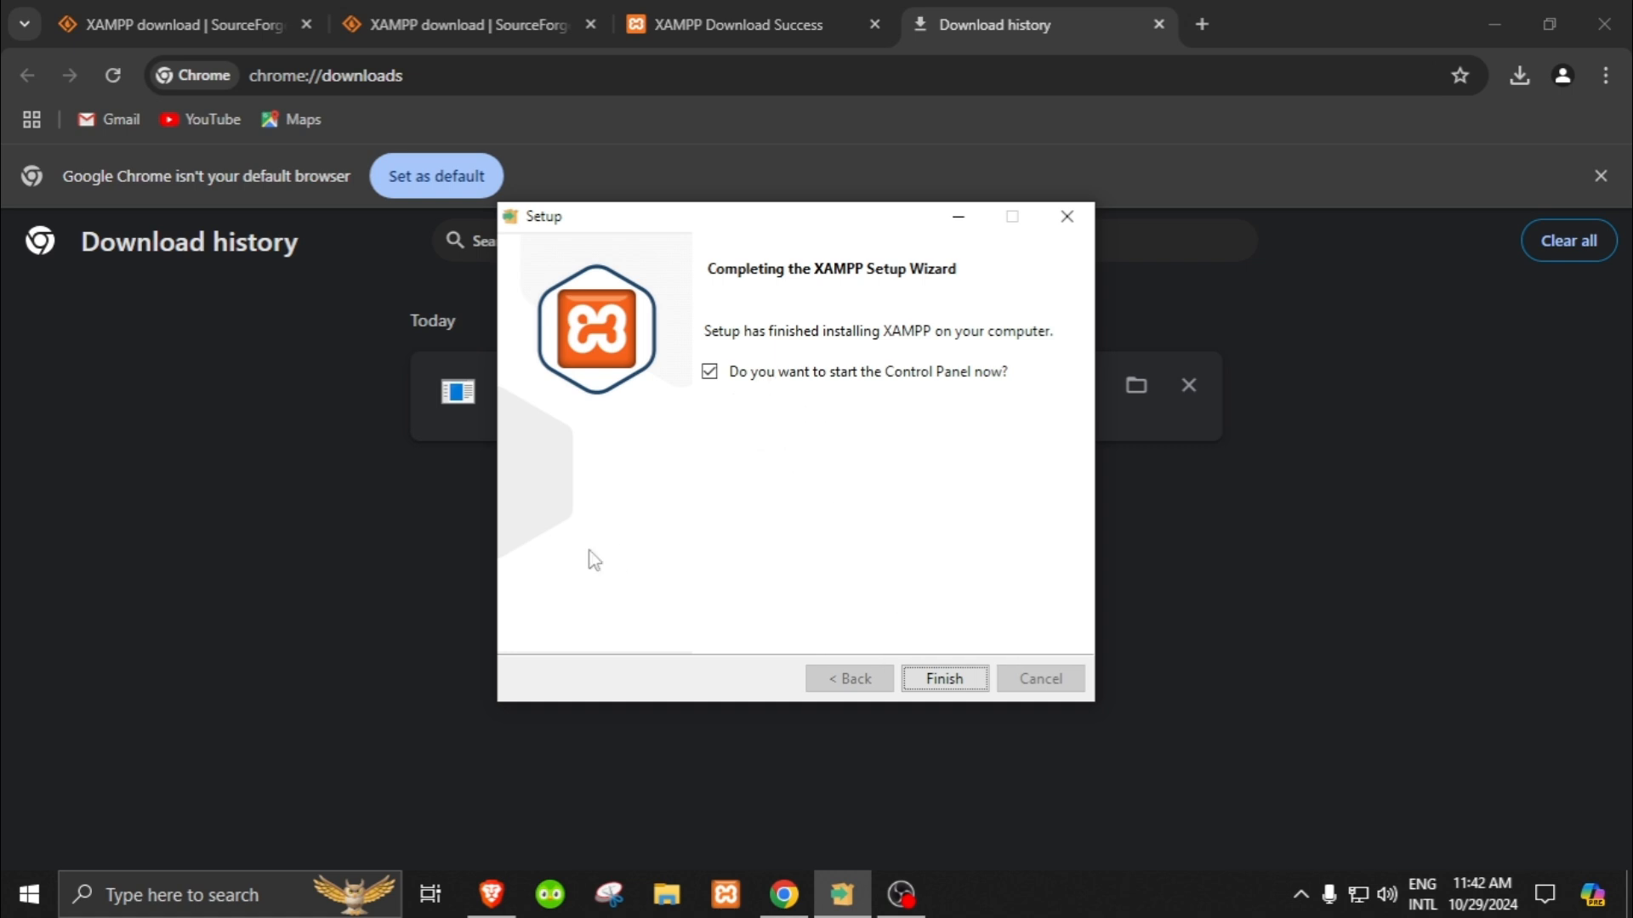
Step: Finish the setup wizard with the Control Panel launch option enabled, and move the XAMPP Control Panel away from the screen corner
{"action": "left_click", "coordinate": [945, 680]}
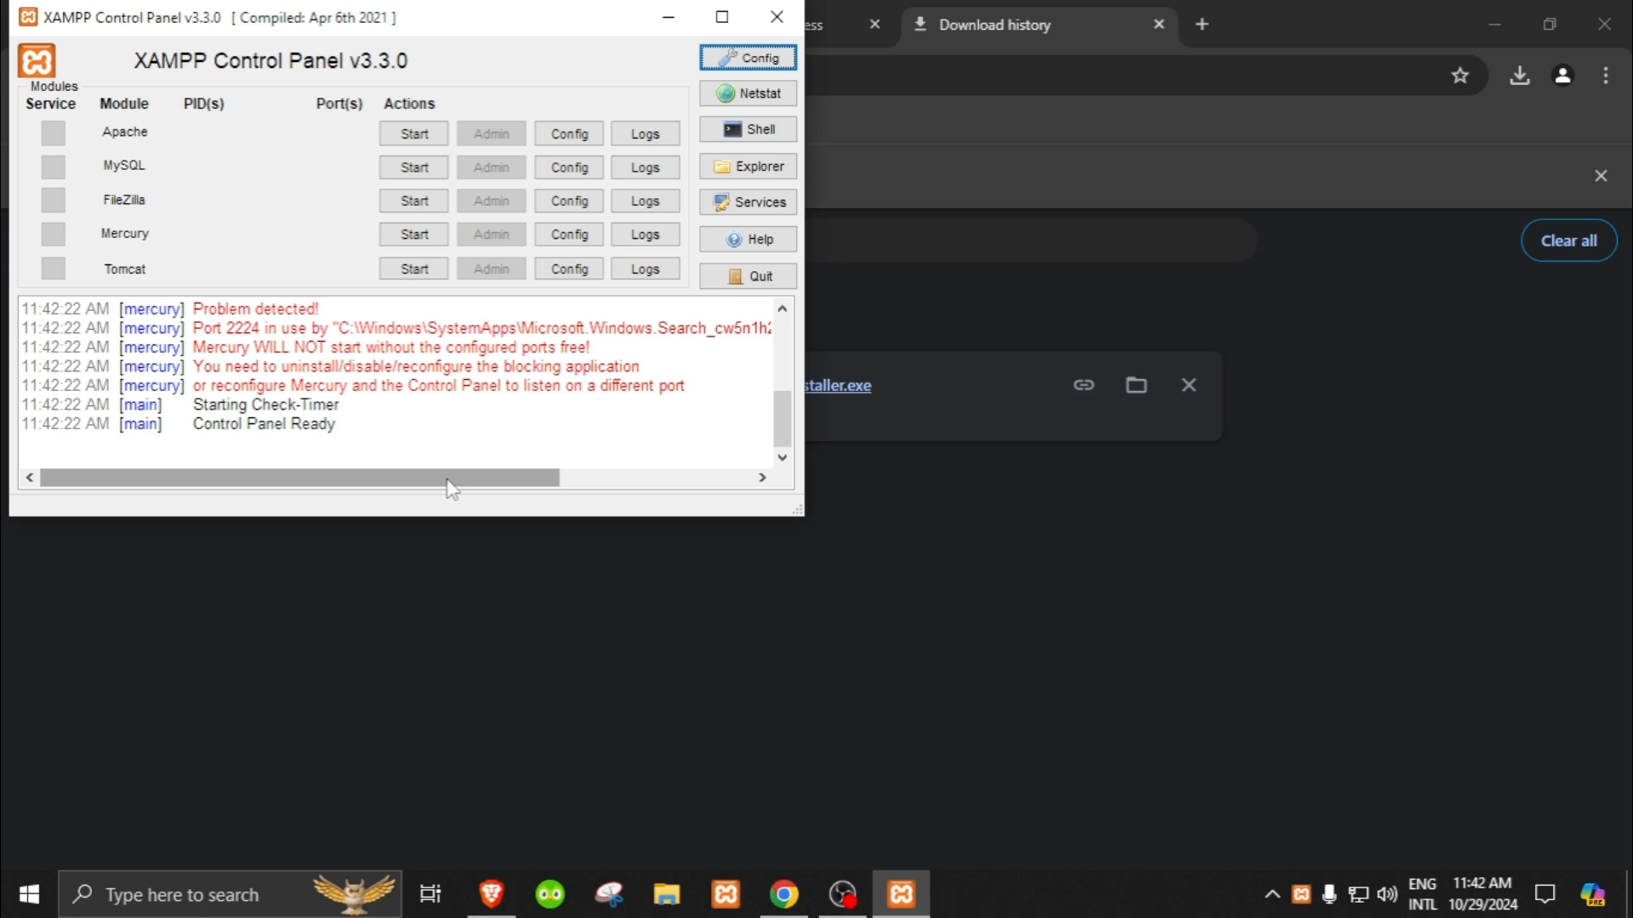
{"action": "left_click_drag", "start_coordinate": [479, 33], "coordinate": [598, 124]}
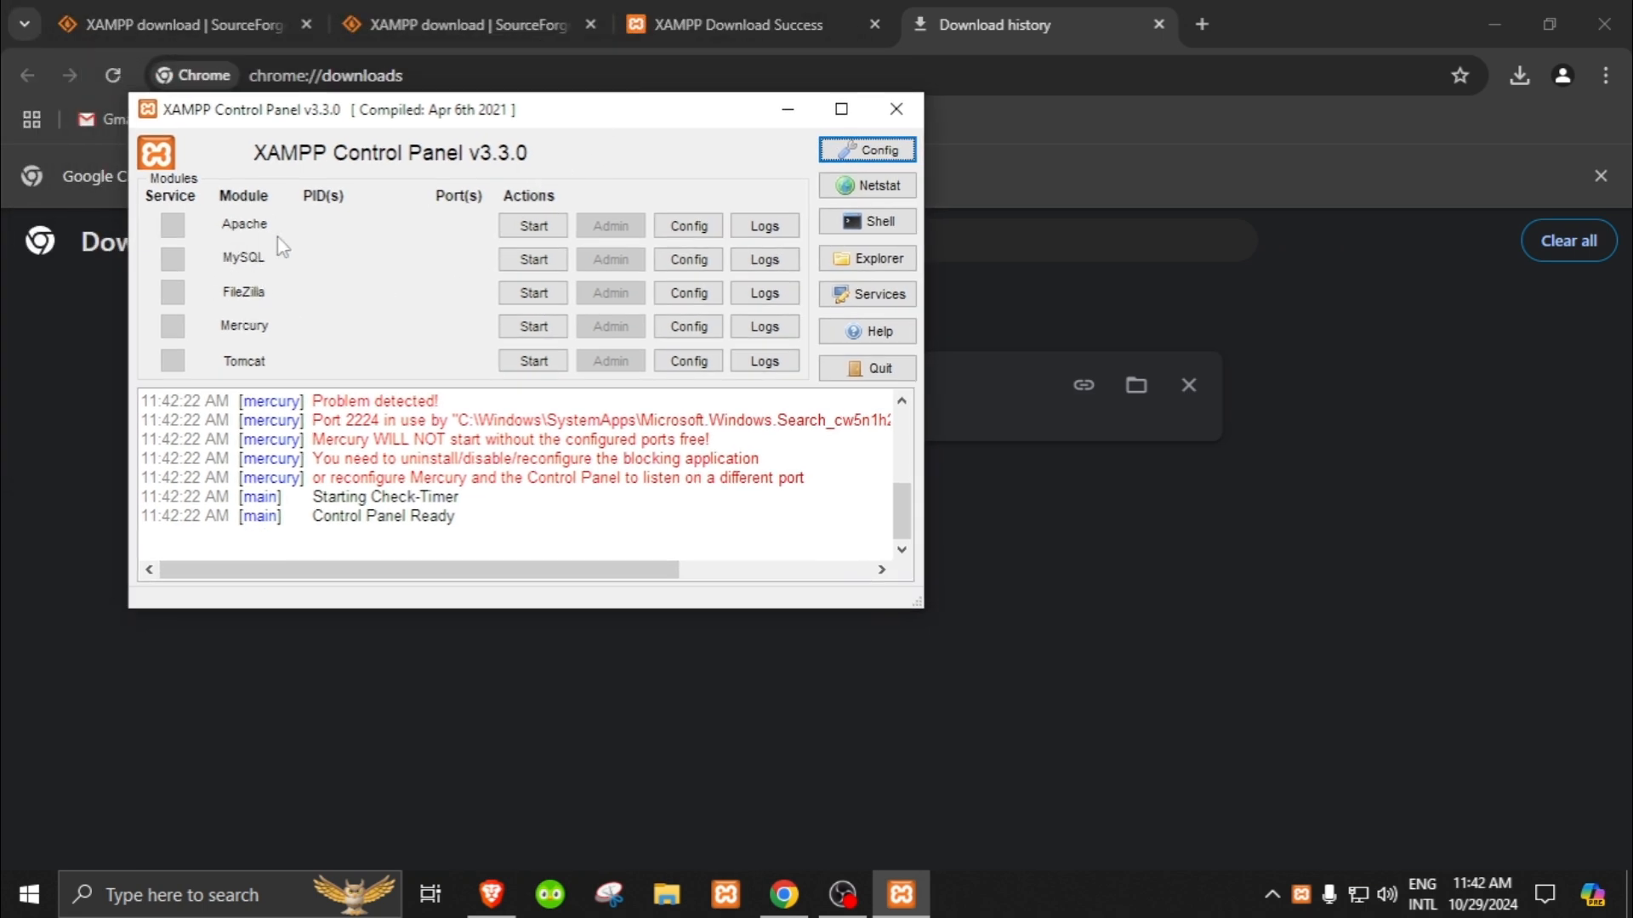
Step: Start the Apache and MySQL modules in the XAMPP Control Panel
{"action": "left_click", "coordinate": [511, 228]}
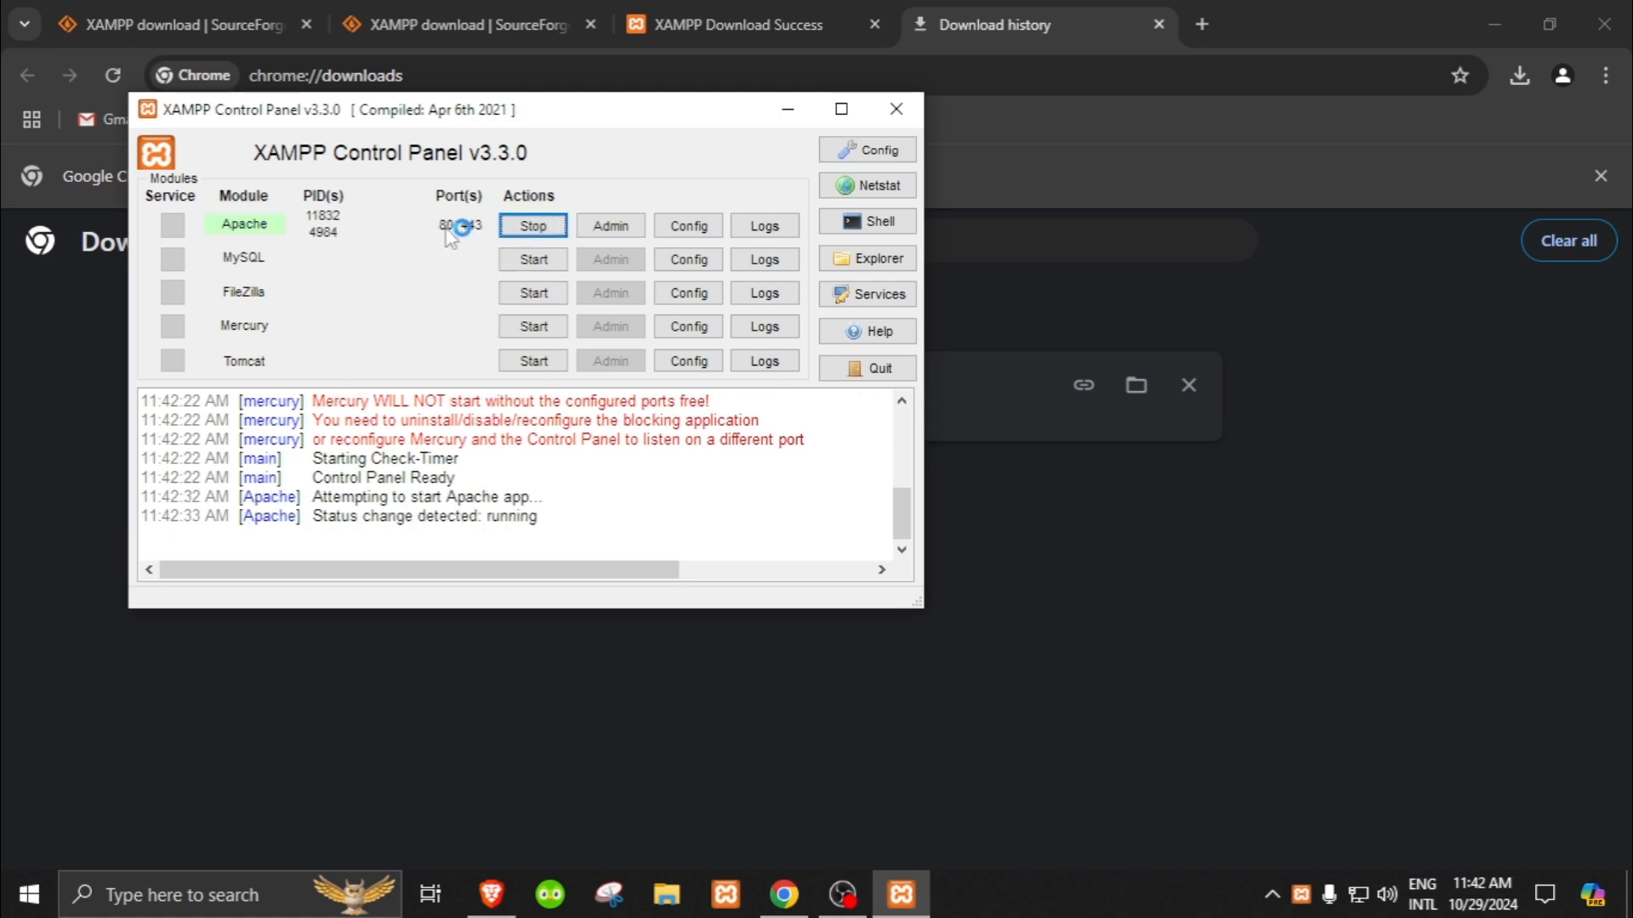
{"action": "left_click", "coordinate": [520, 260]}
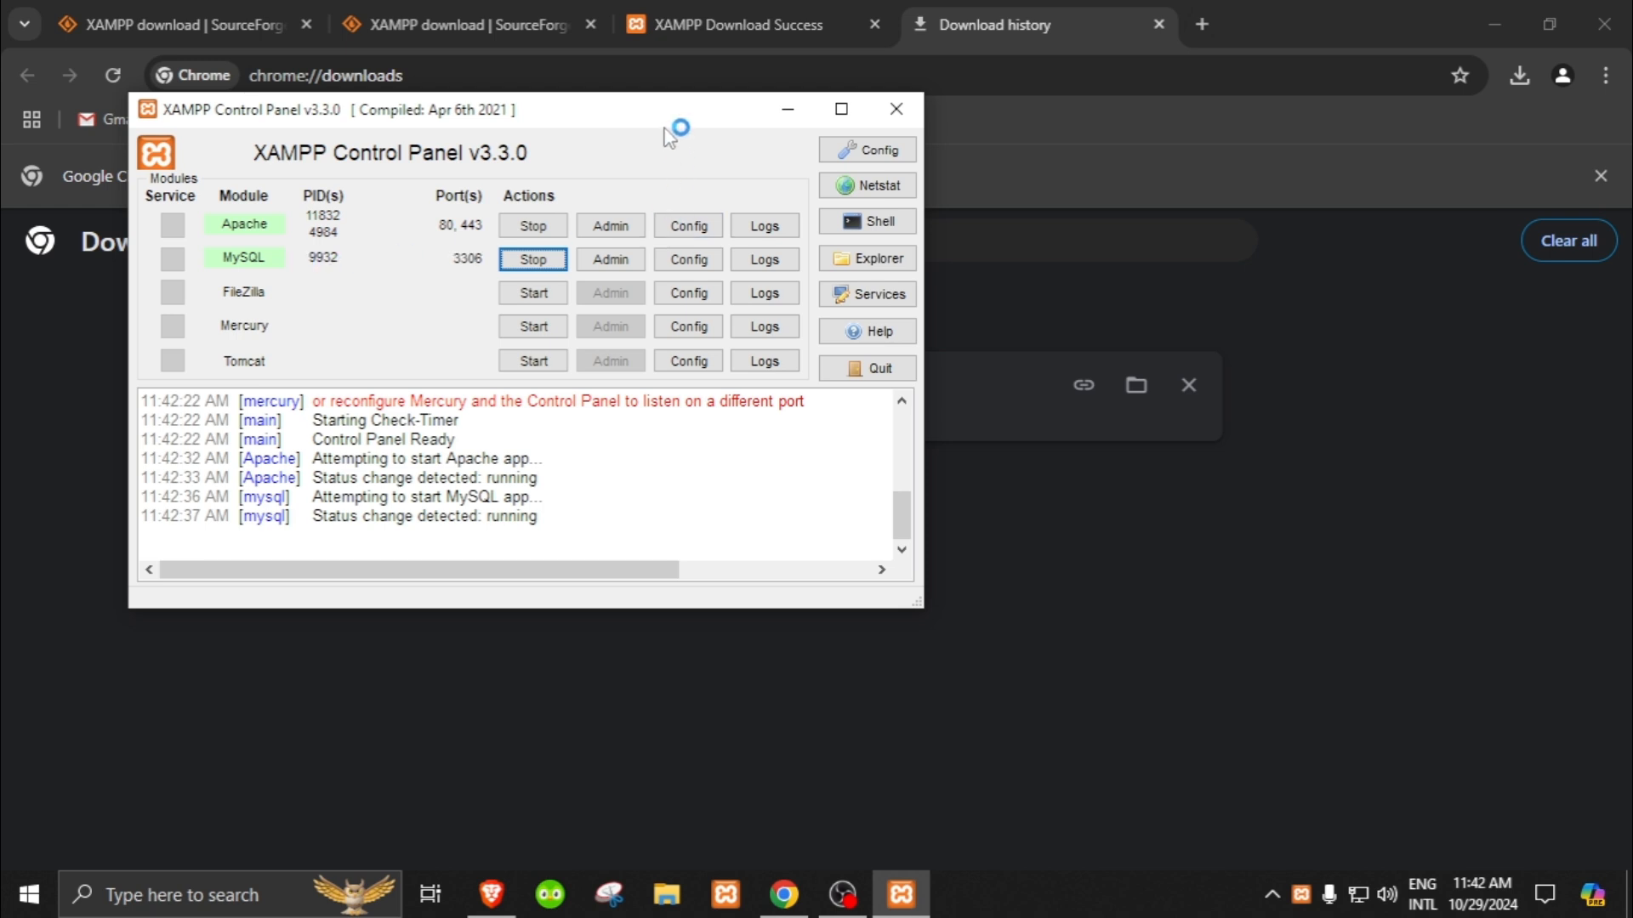
{"action": "left_click_drag", "start_coordinate": [661, 125], "coordinate": [668, 199]}
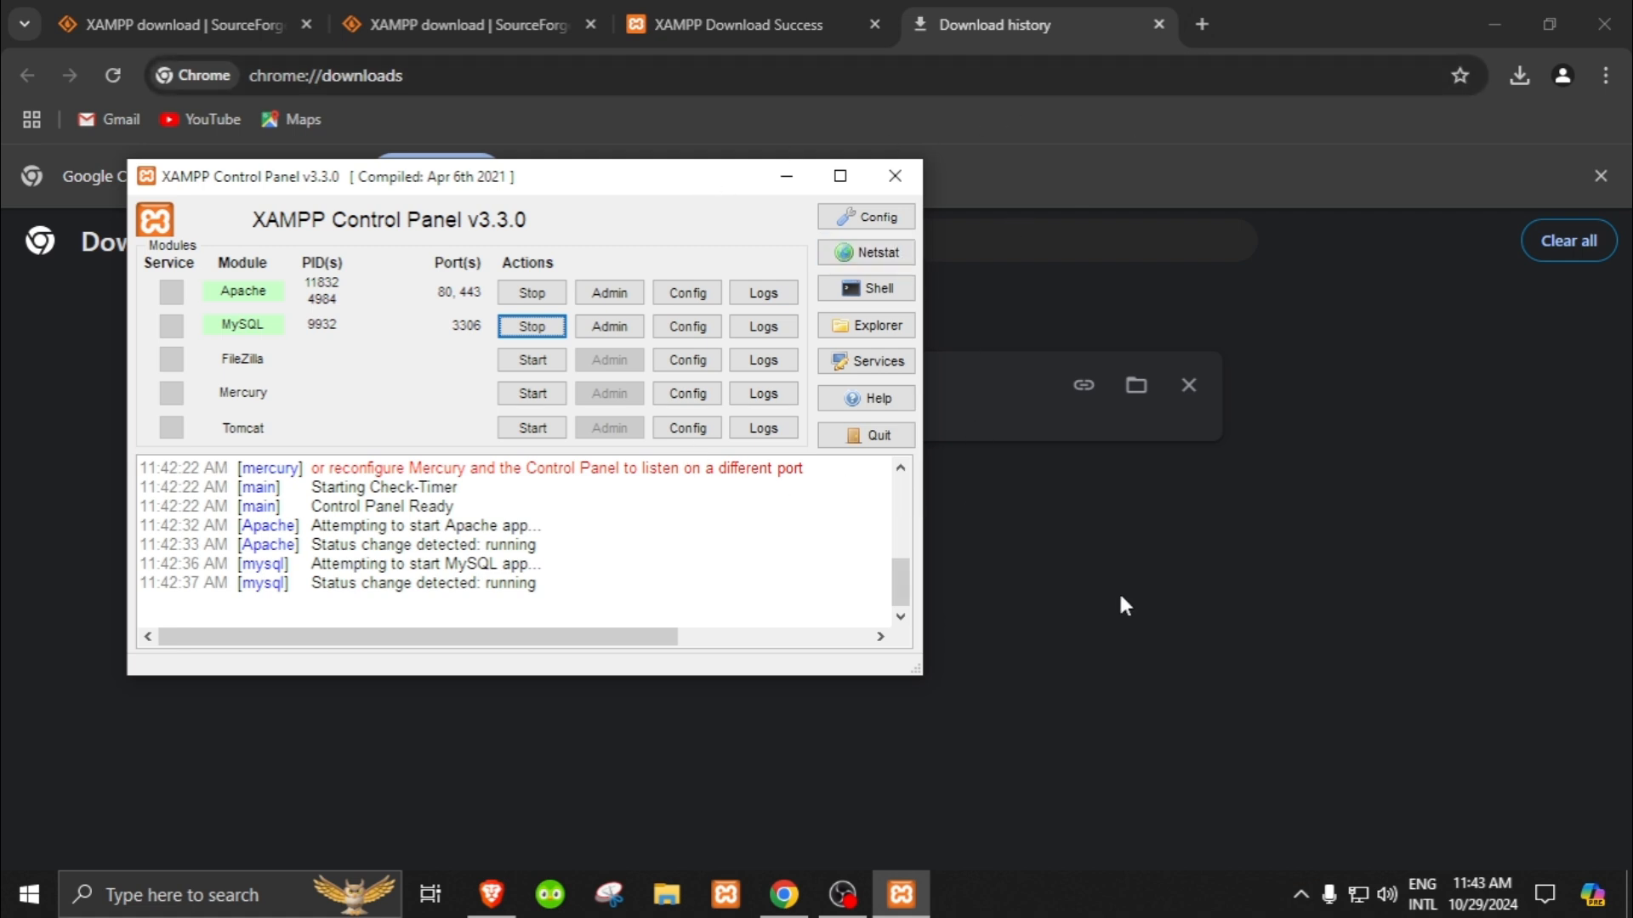
Step: Minimize the XAMPP Control Panel and open localhost/phpmyadmin in Chrome in place of the download history page
{"action": "left_click", "coordinate": [1095, 624]}
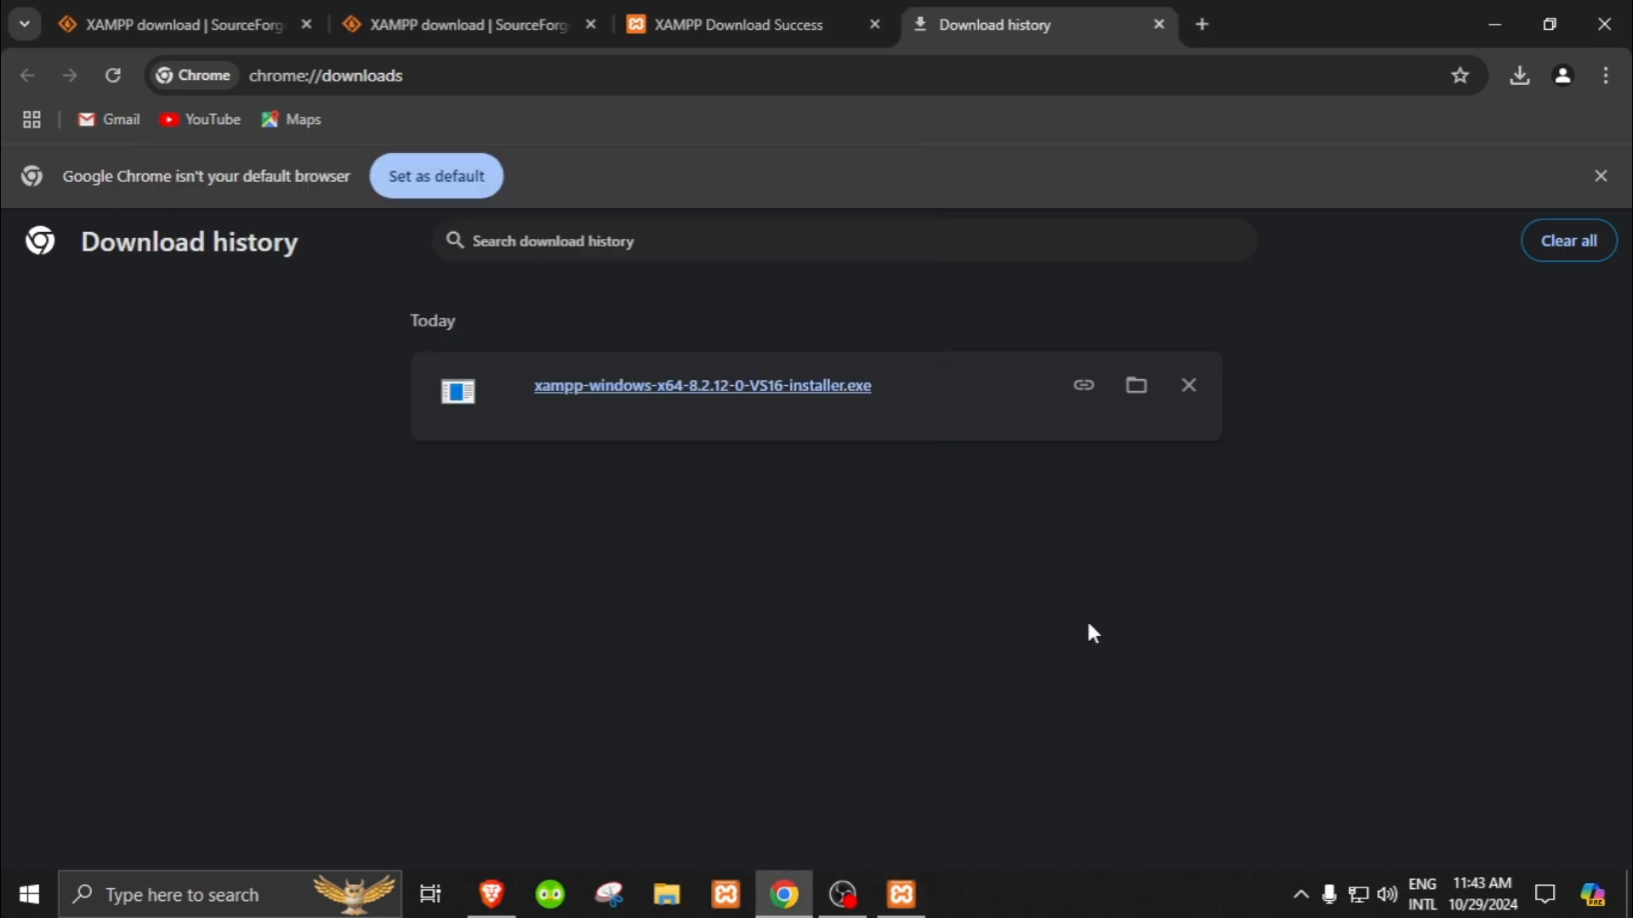
{"action": "left_click", "coordinate": [889, 908]}
{"action": "left_click", "coordinate": [1077, 68]}
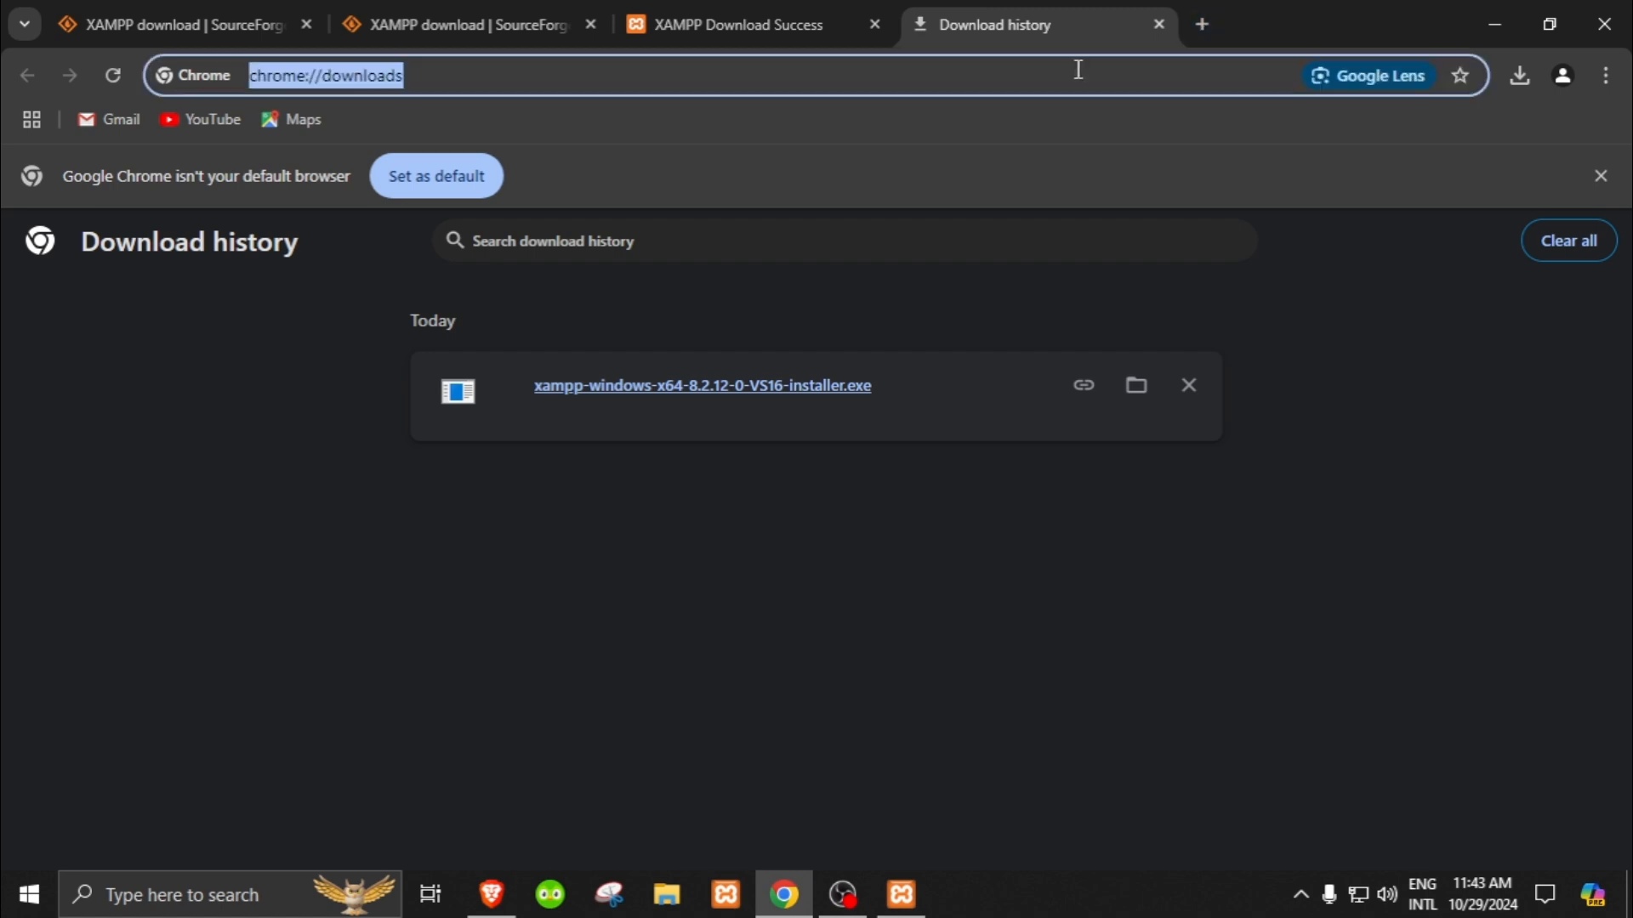
{"action": "type", "text": "lo"}
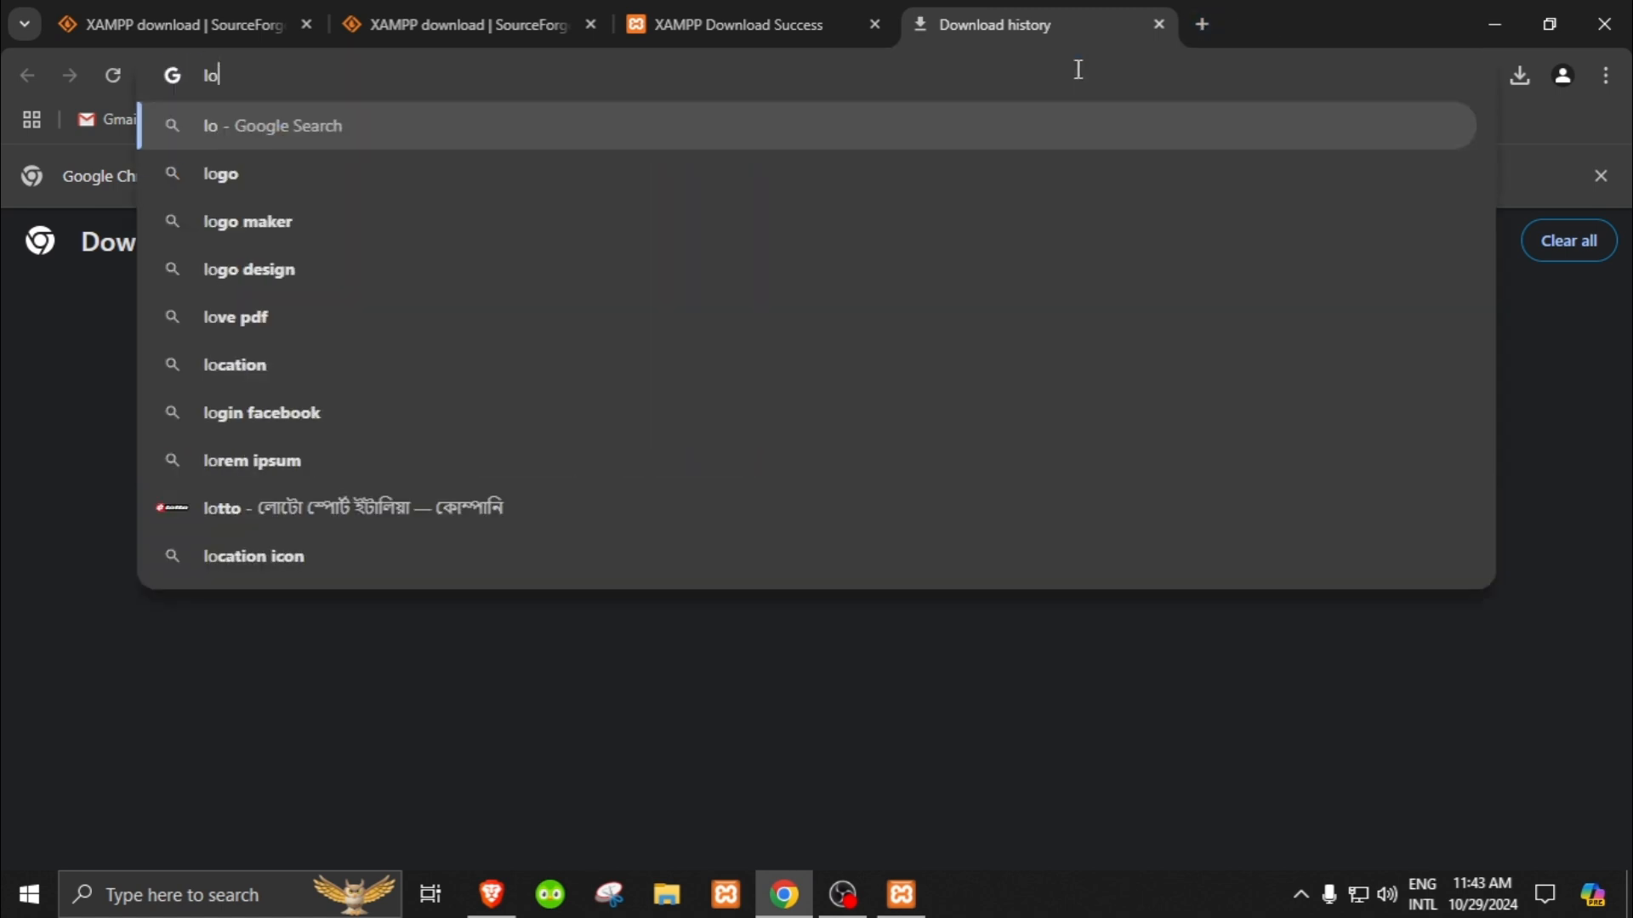
{"action": "type", "text": "calhos"}
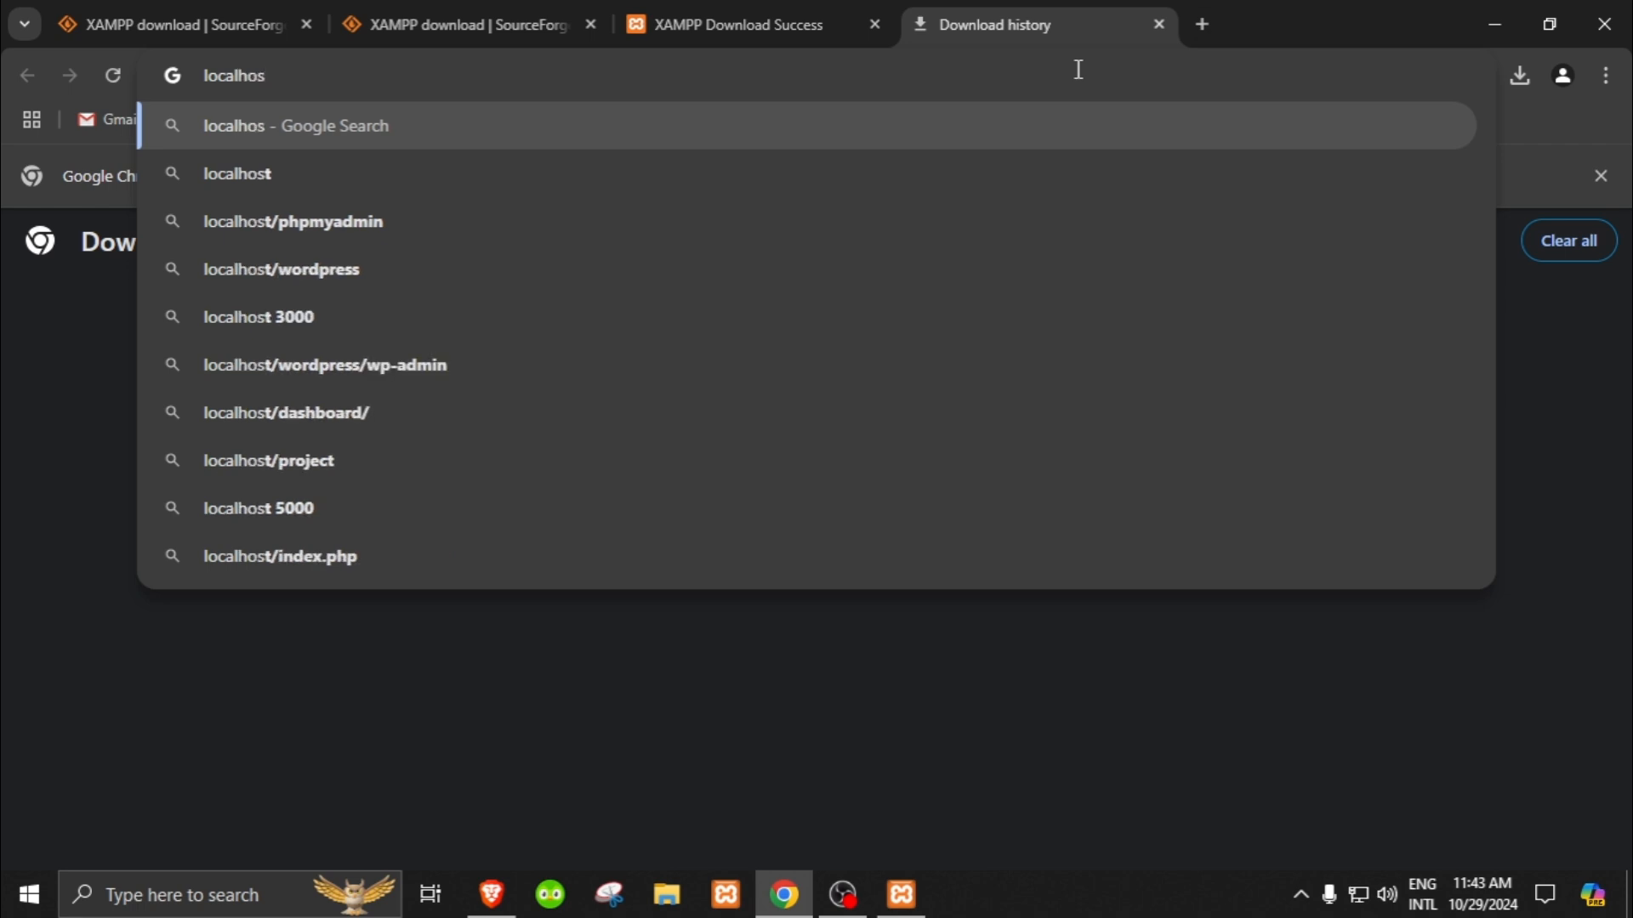
{"action": "type", "text": "t/php"}
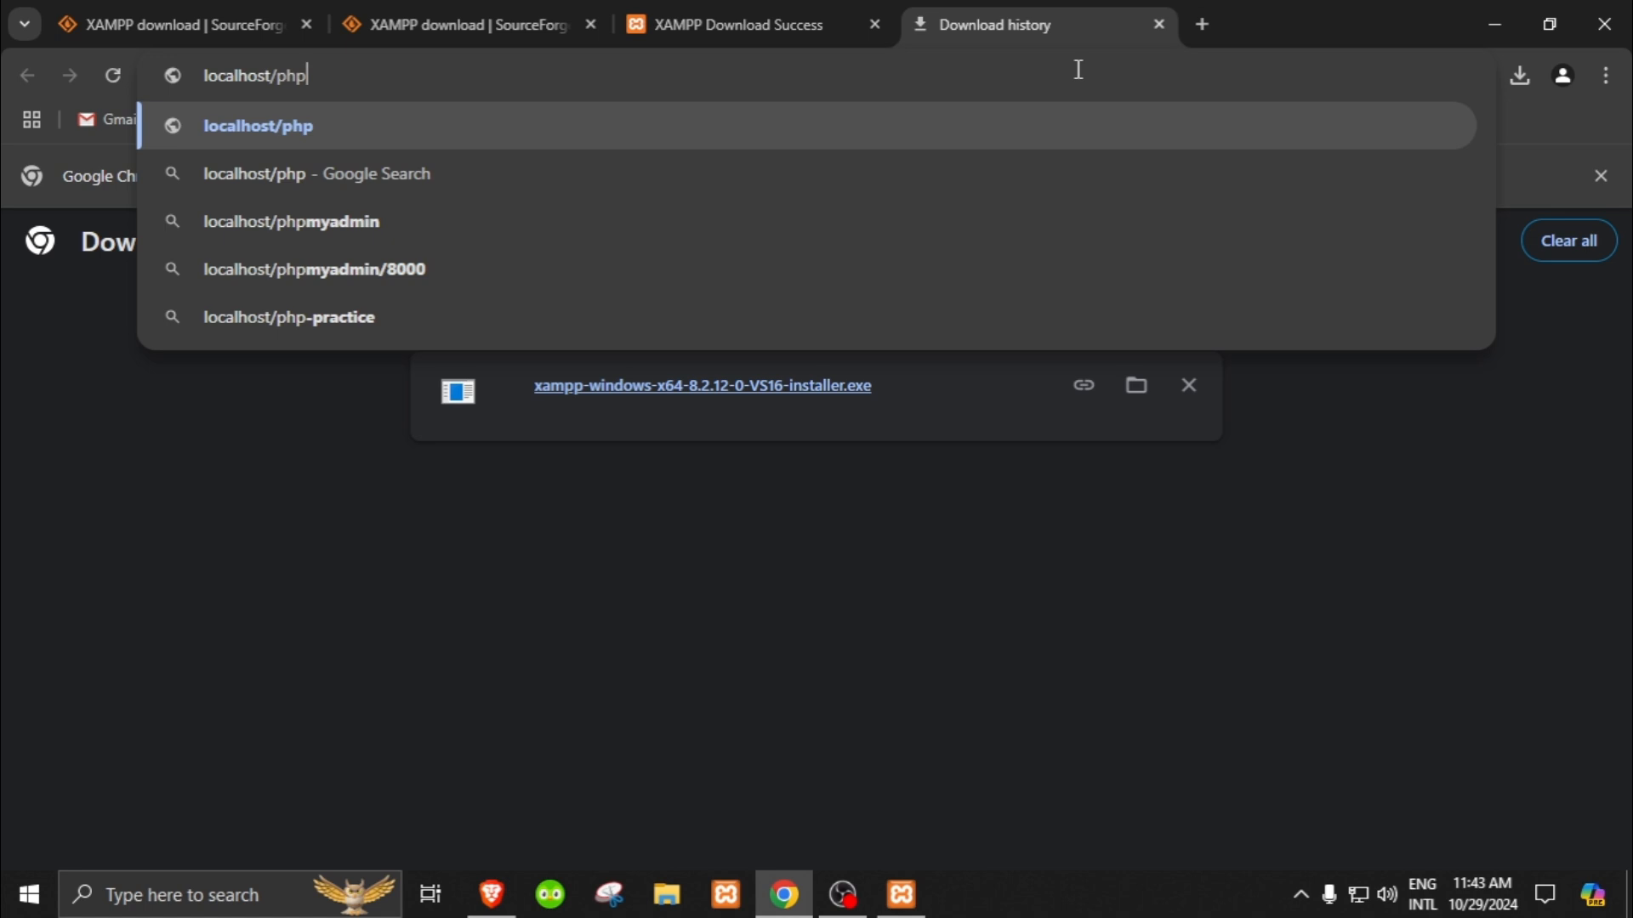
{"action": "type", "text": "myadmin"}
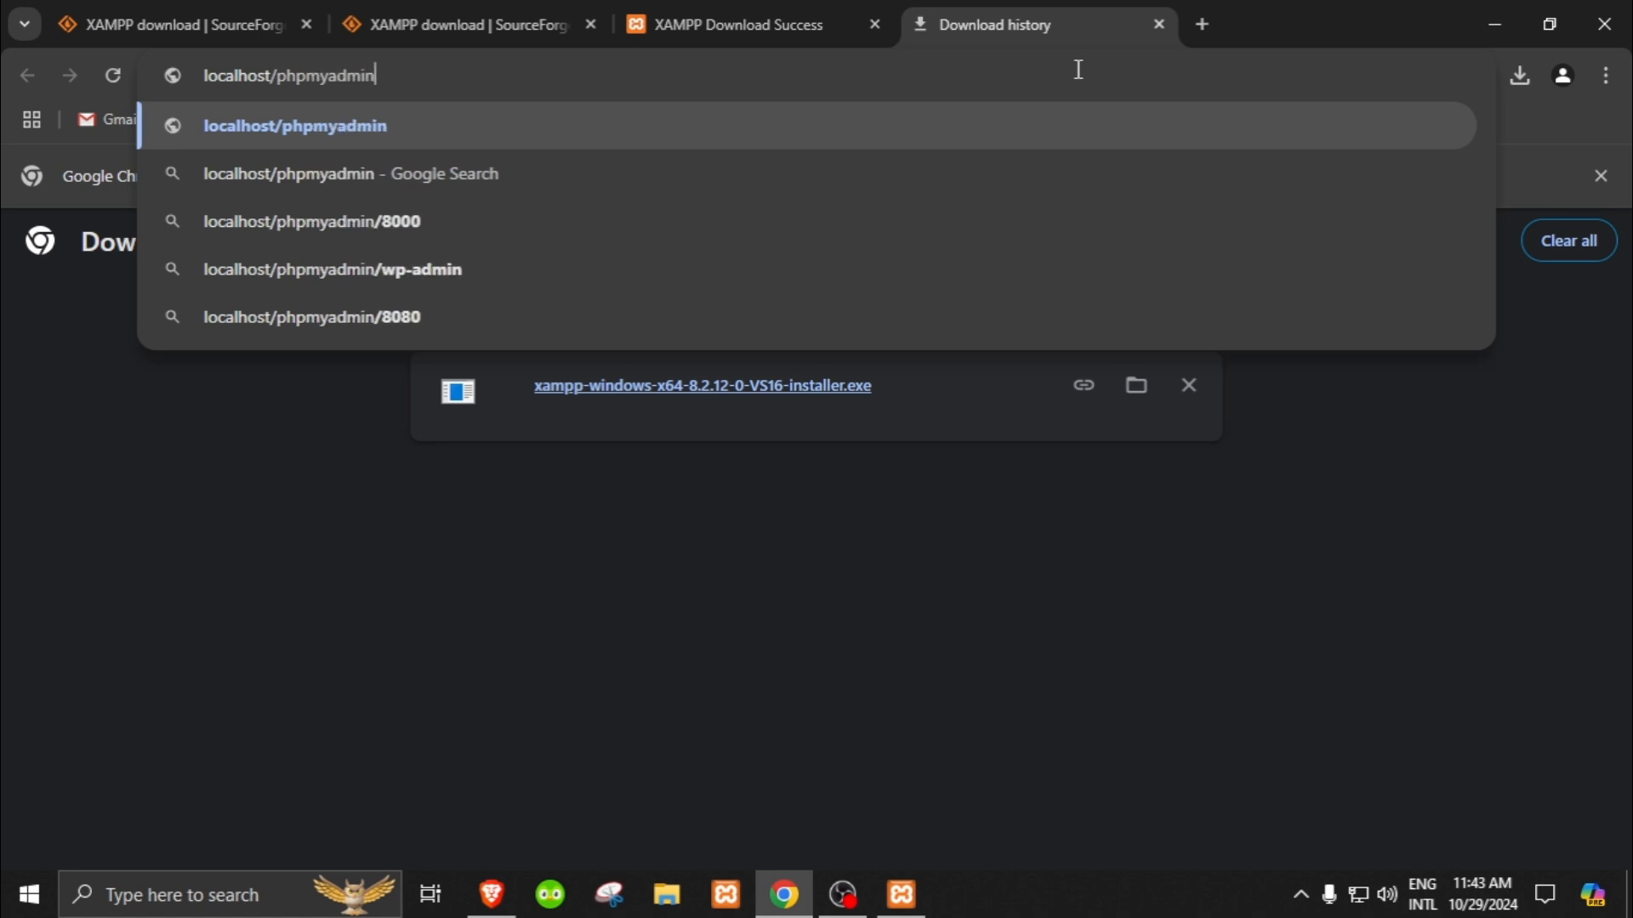
{"action": "key", "text": "Return"}
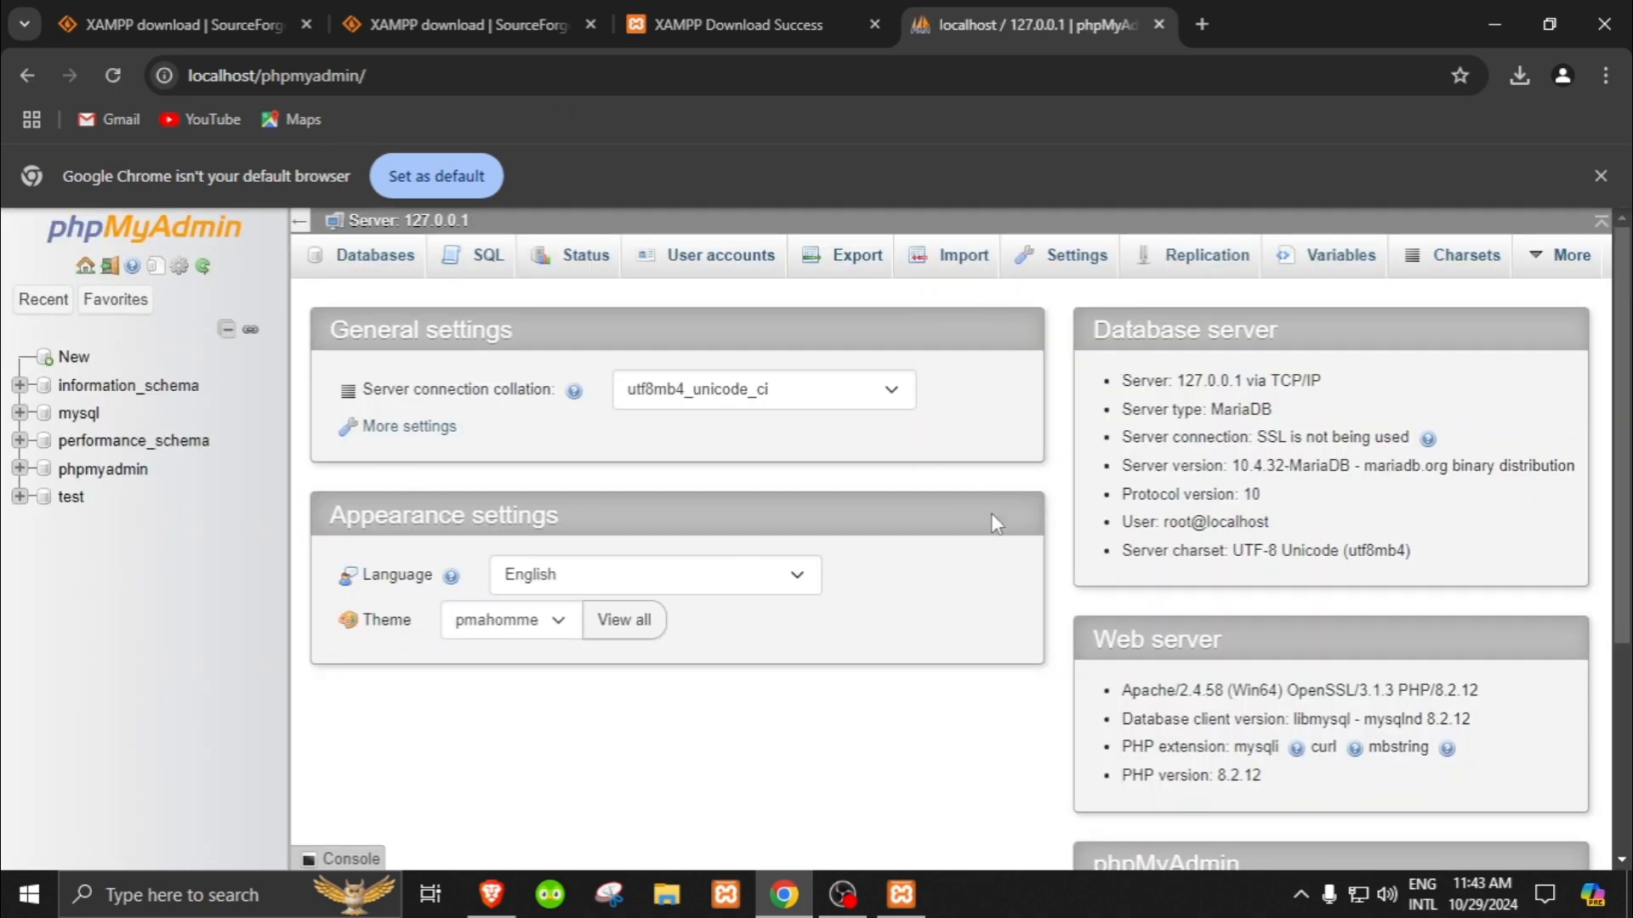
{"action": "key", "text": "ctrl+w"}
{"action": "left_click", "coordinate": [918, 21]}
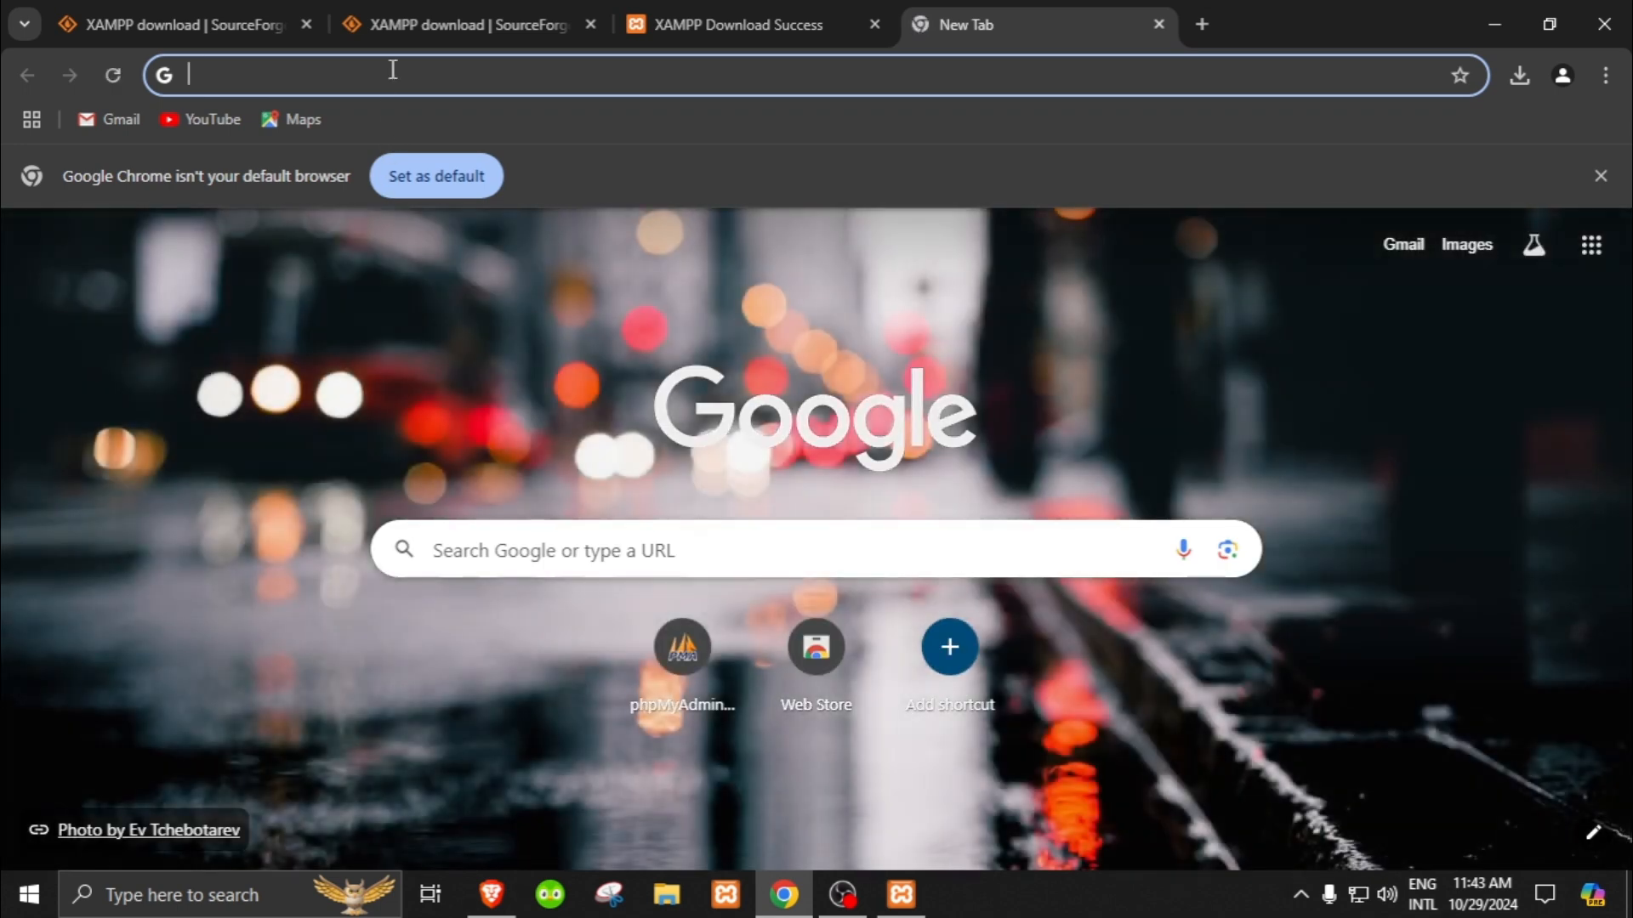
{"action": "left_click", "coordinate": [393, 69]}
{"action": "type", "text": "http://localhost/phpmyadmin/"}
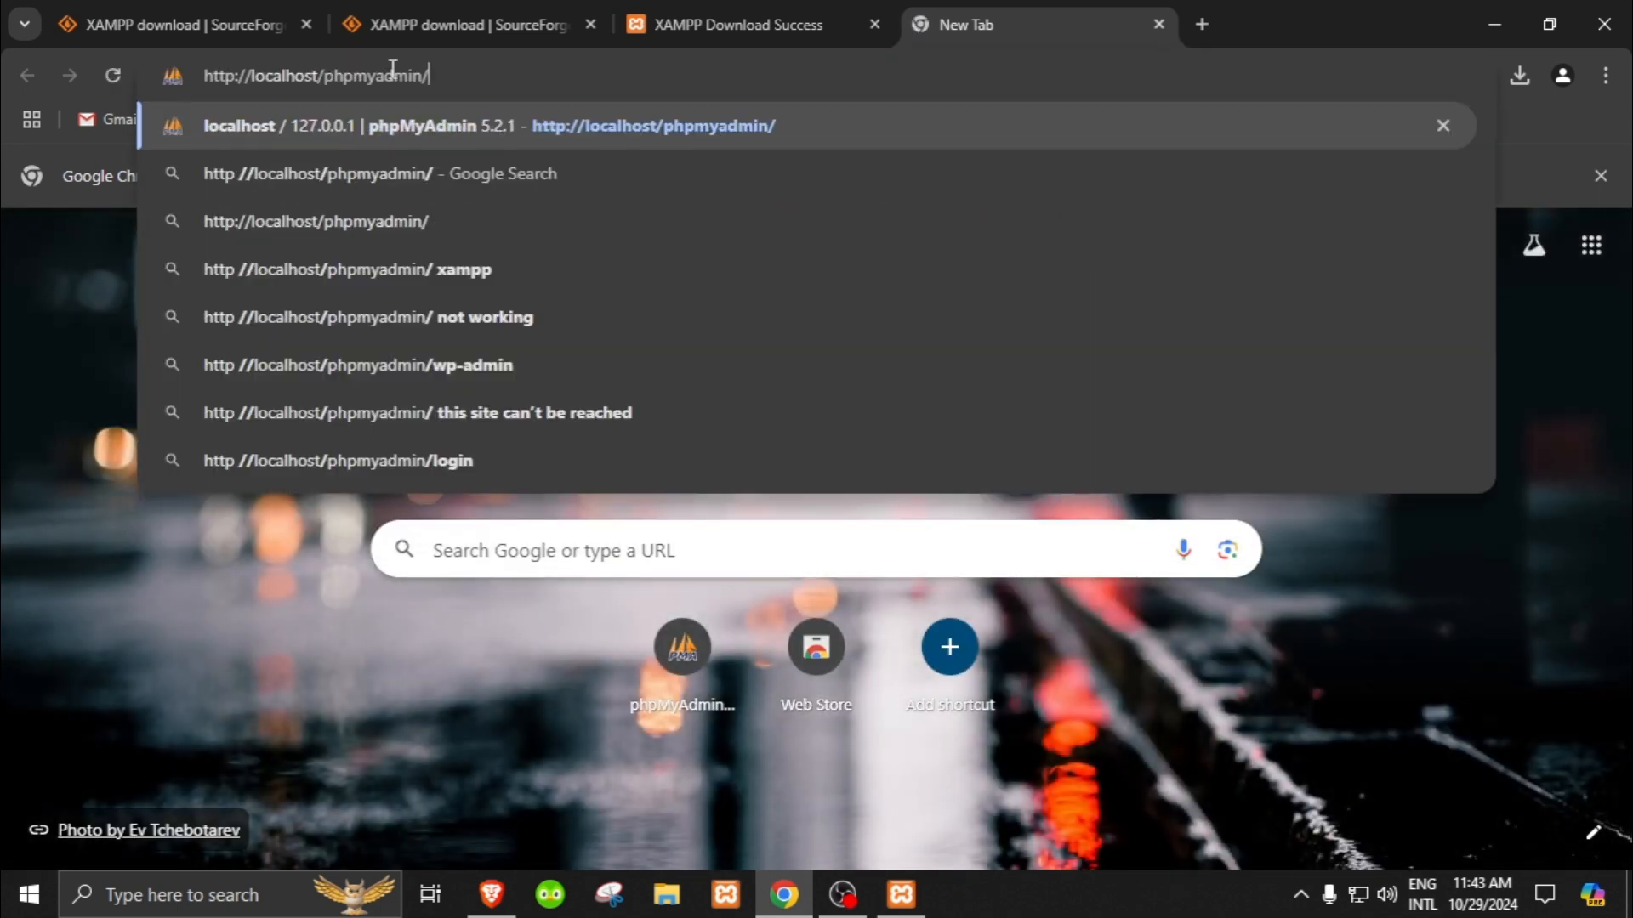
{"action": "type", "text": "\\"}
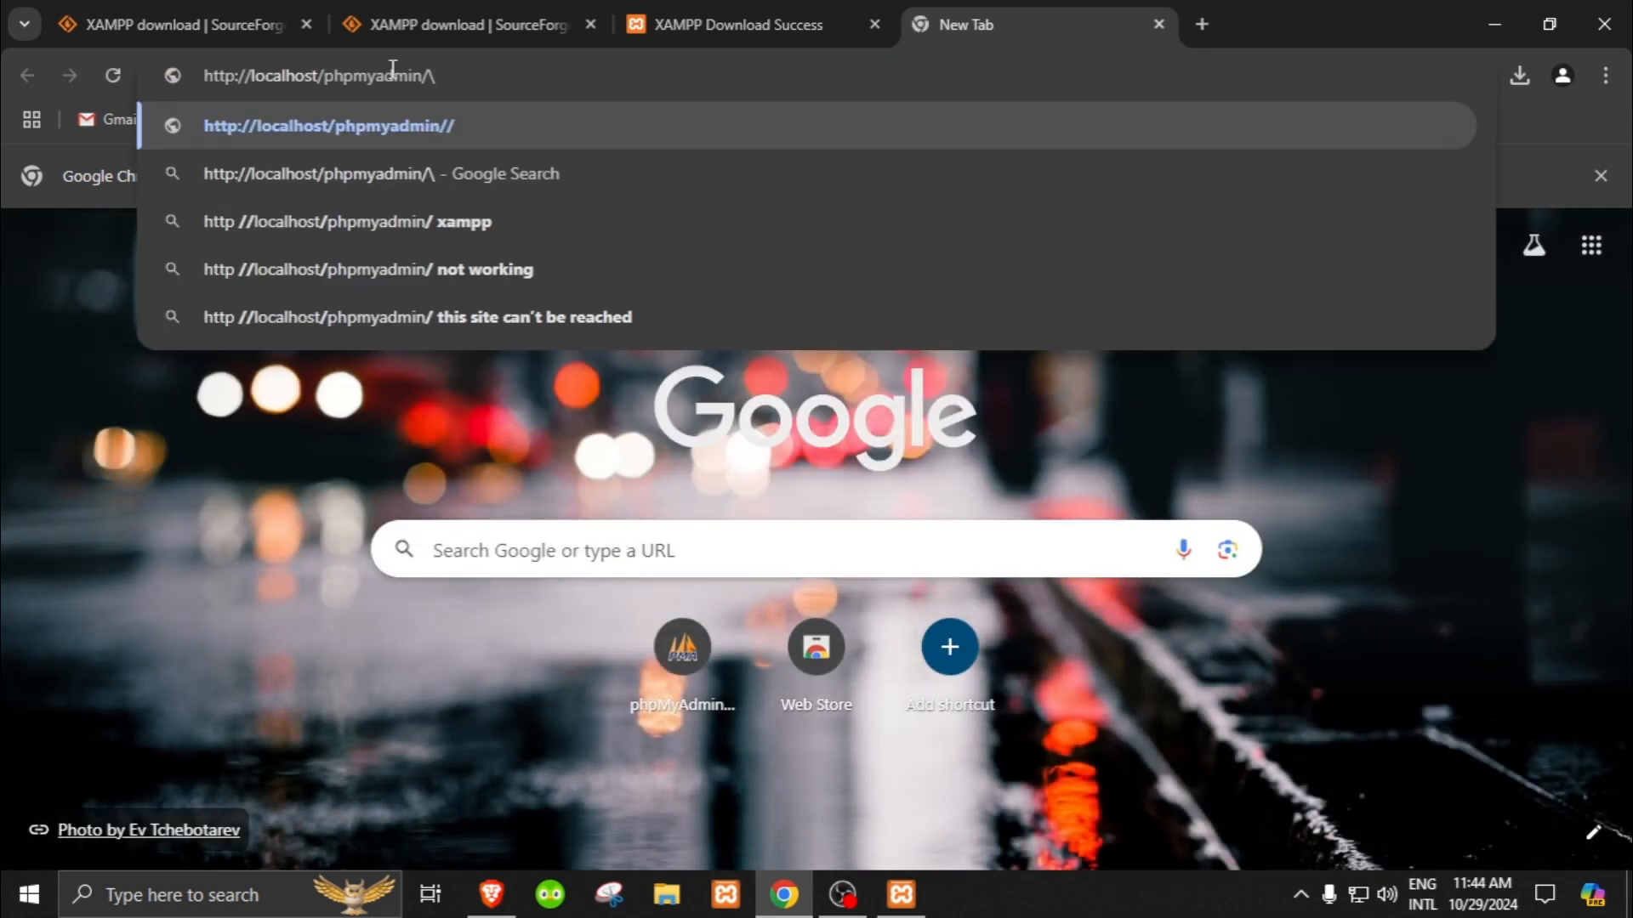
{"action": "key", "text": "BackSpace"}
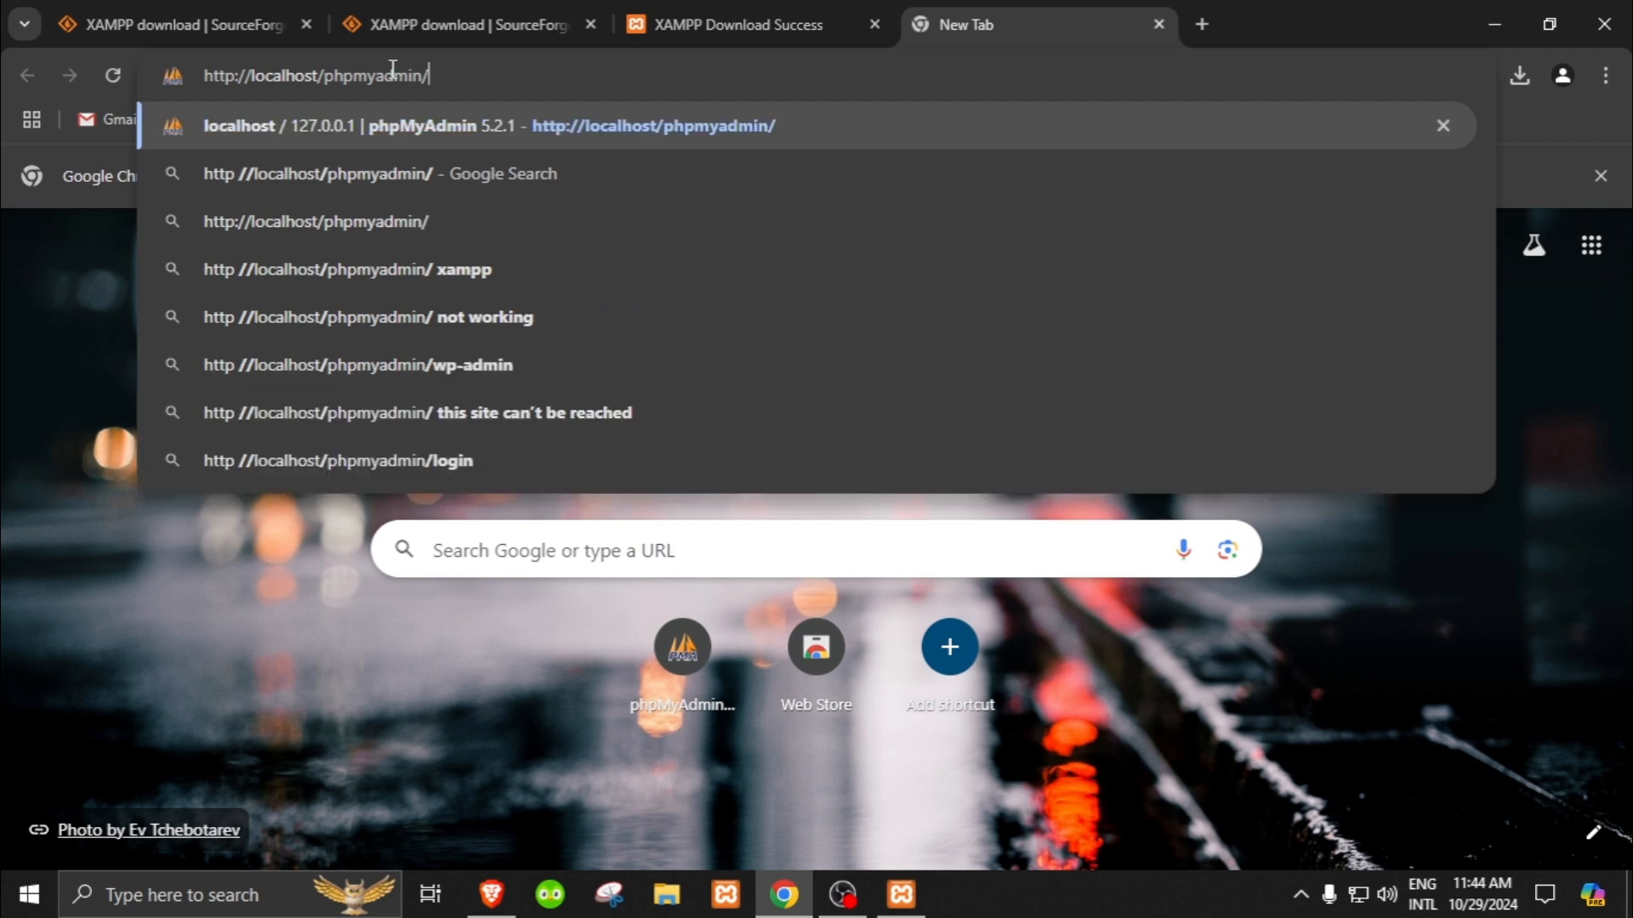
{"action": "key", "text": "Return"}
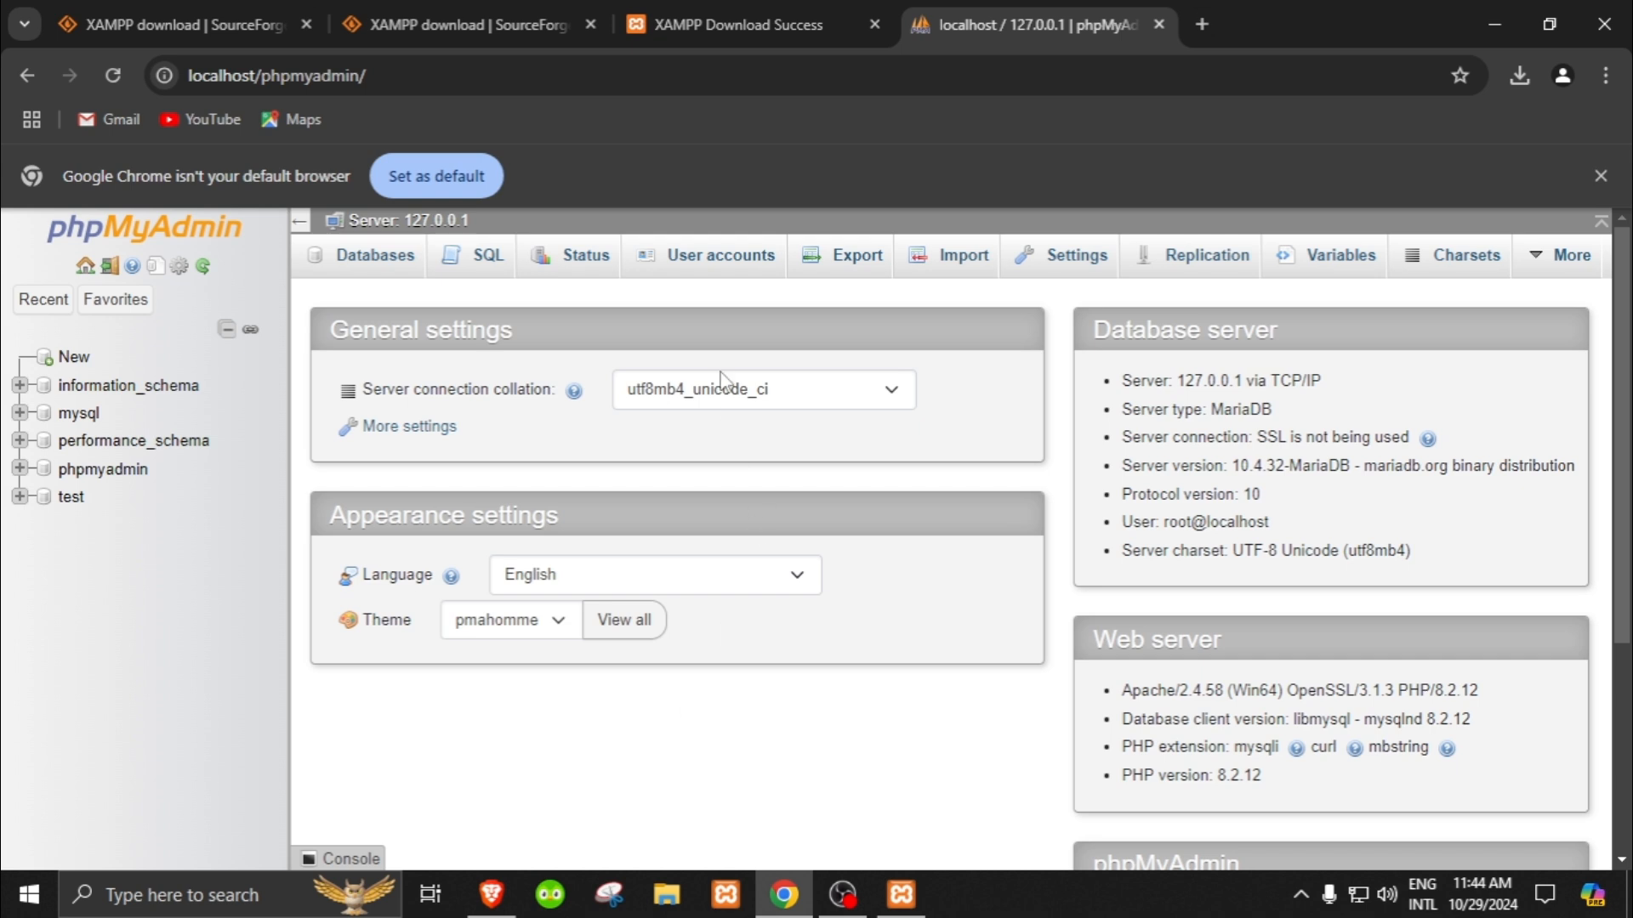
Step: In File Explorer, open the xampp folder on drive H: and launch xampp-control.exe
{"action": "mouse_move", "coordinate": [906, 898]}
{"action": "left_click", "coordinate": [667, 895]}
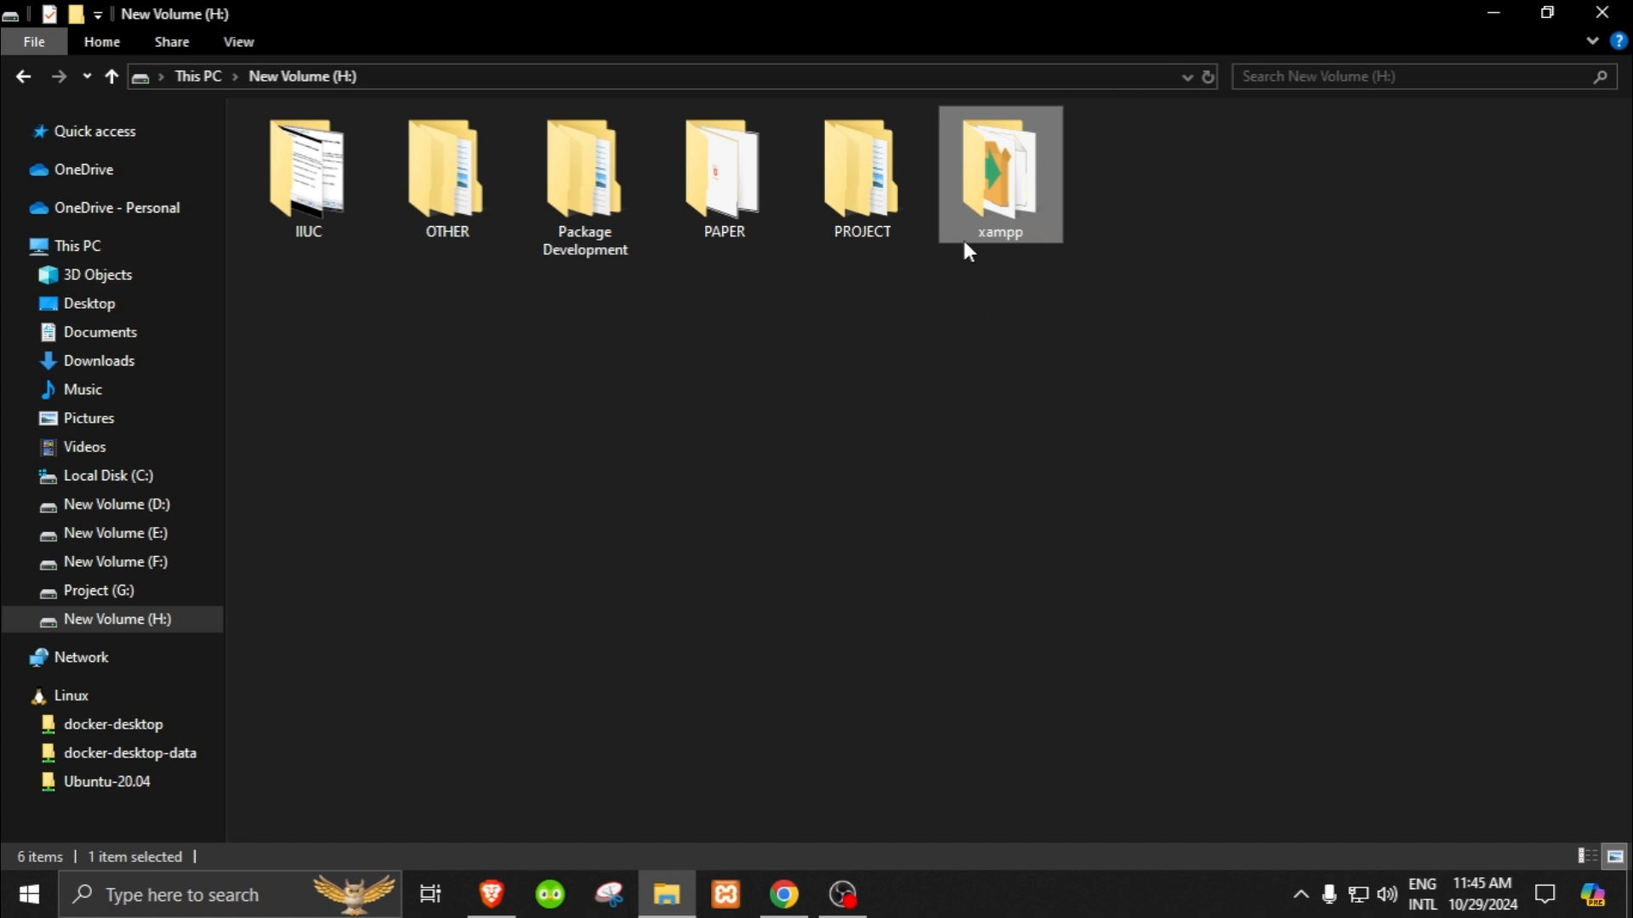
{"action": "double_click", "coordinate": [1031, 199]}
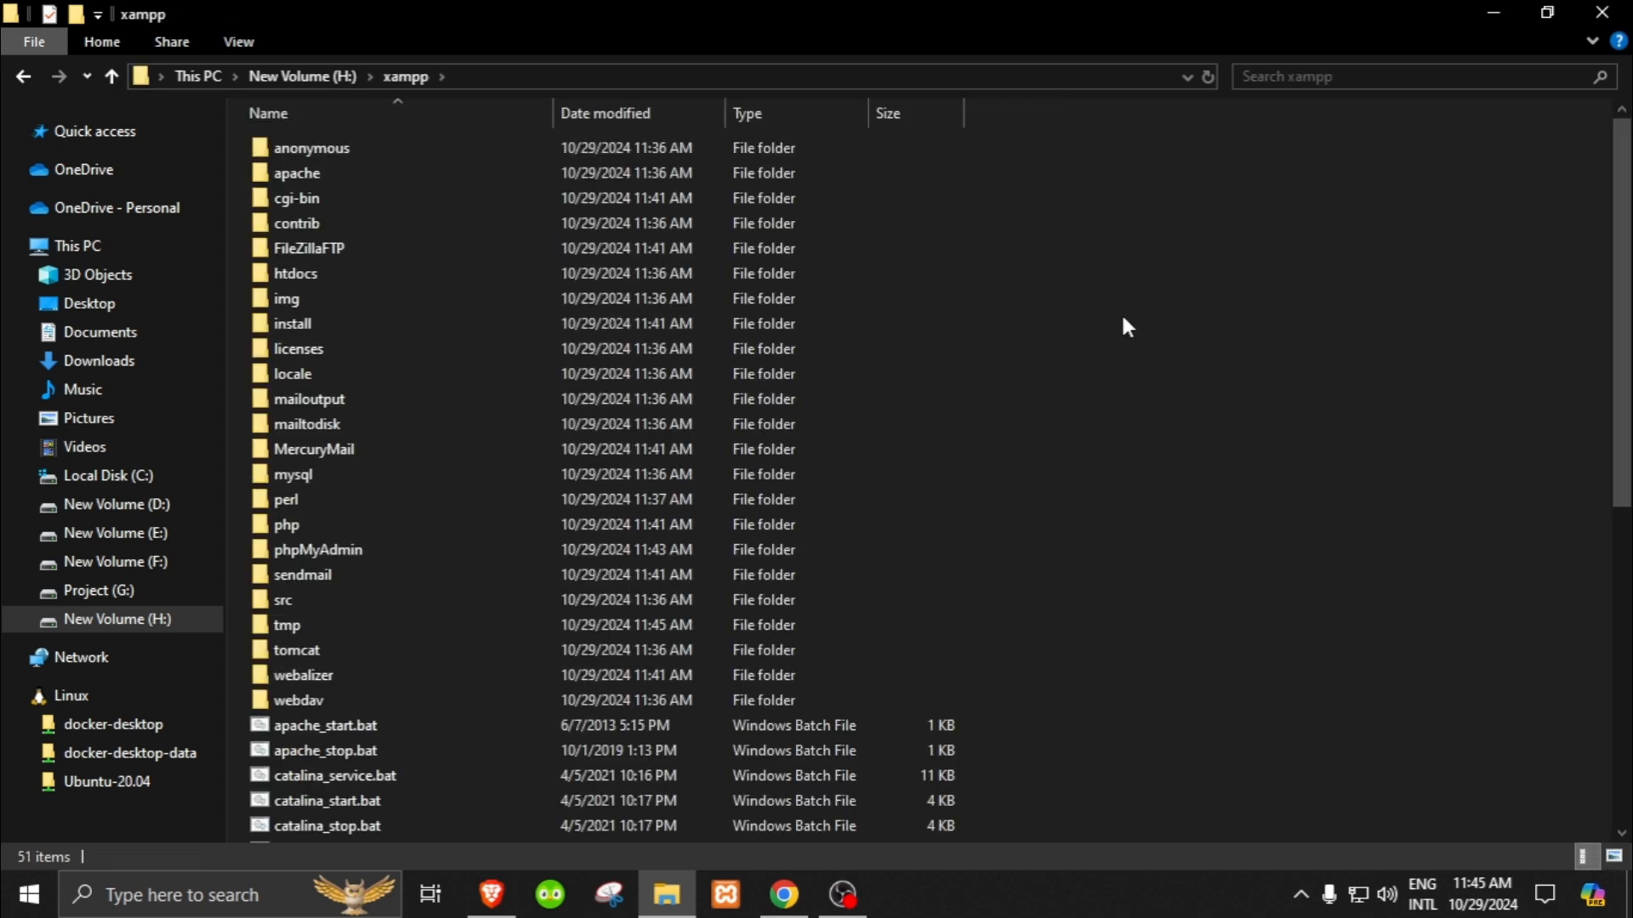
{"action": "scroll", "coordinate": [1201, 505], "scroll_direction": "down", "scroll_amount": 8}
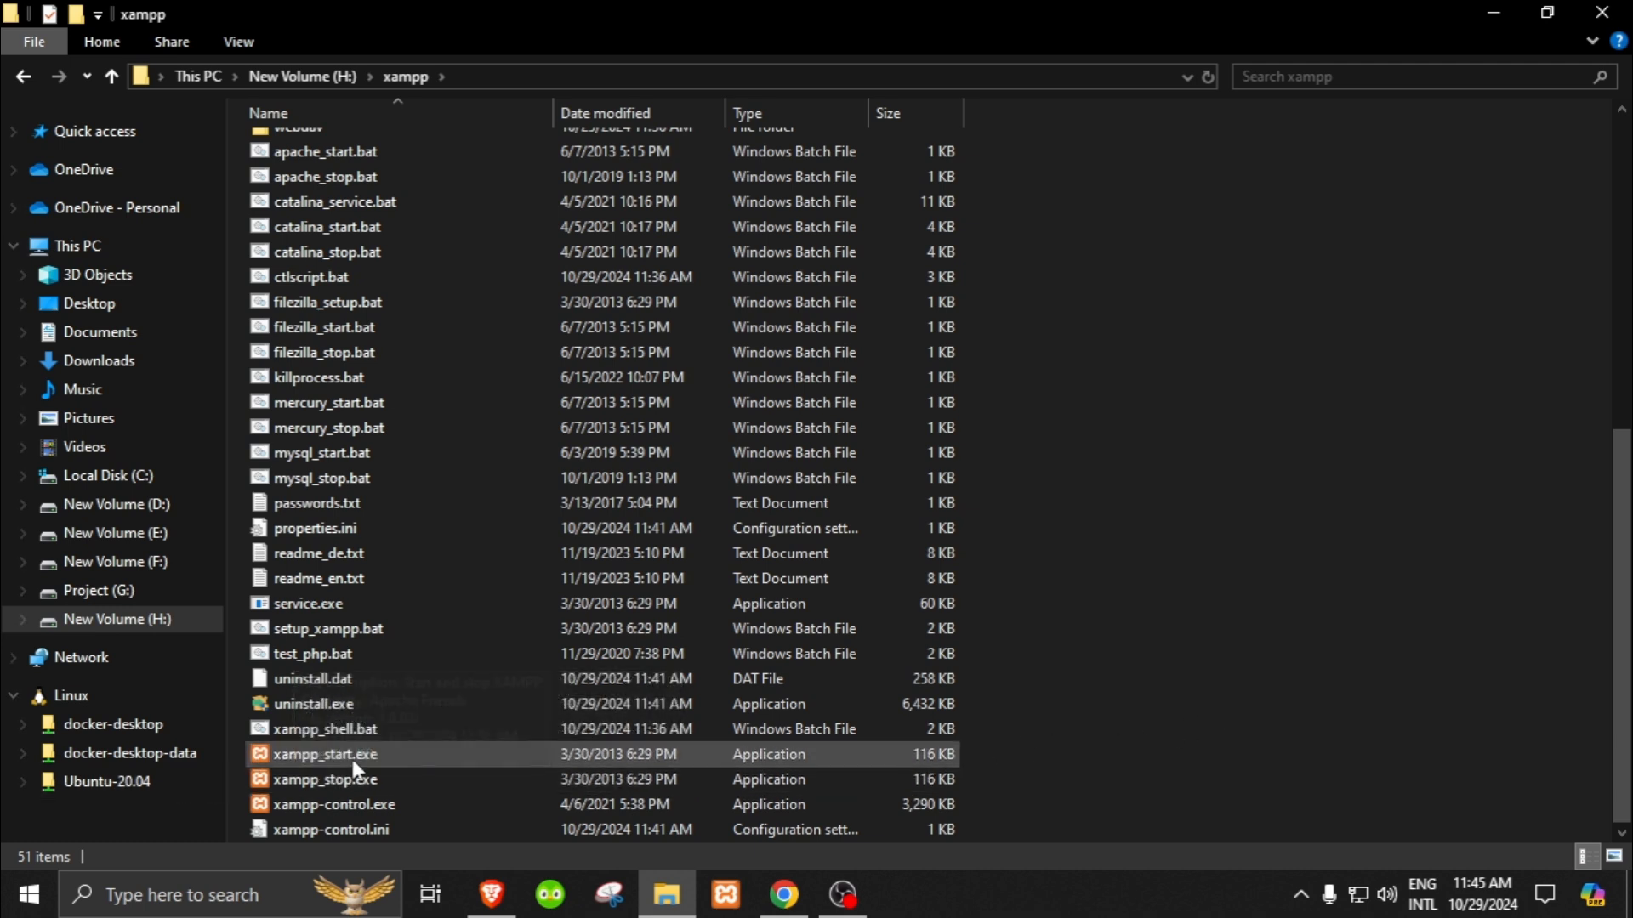
{"action": "double_click", "coordinate": [338, 806]}
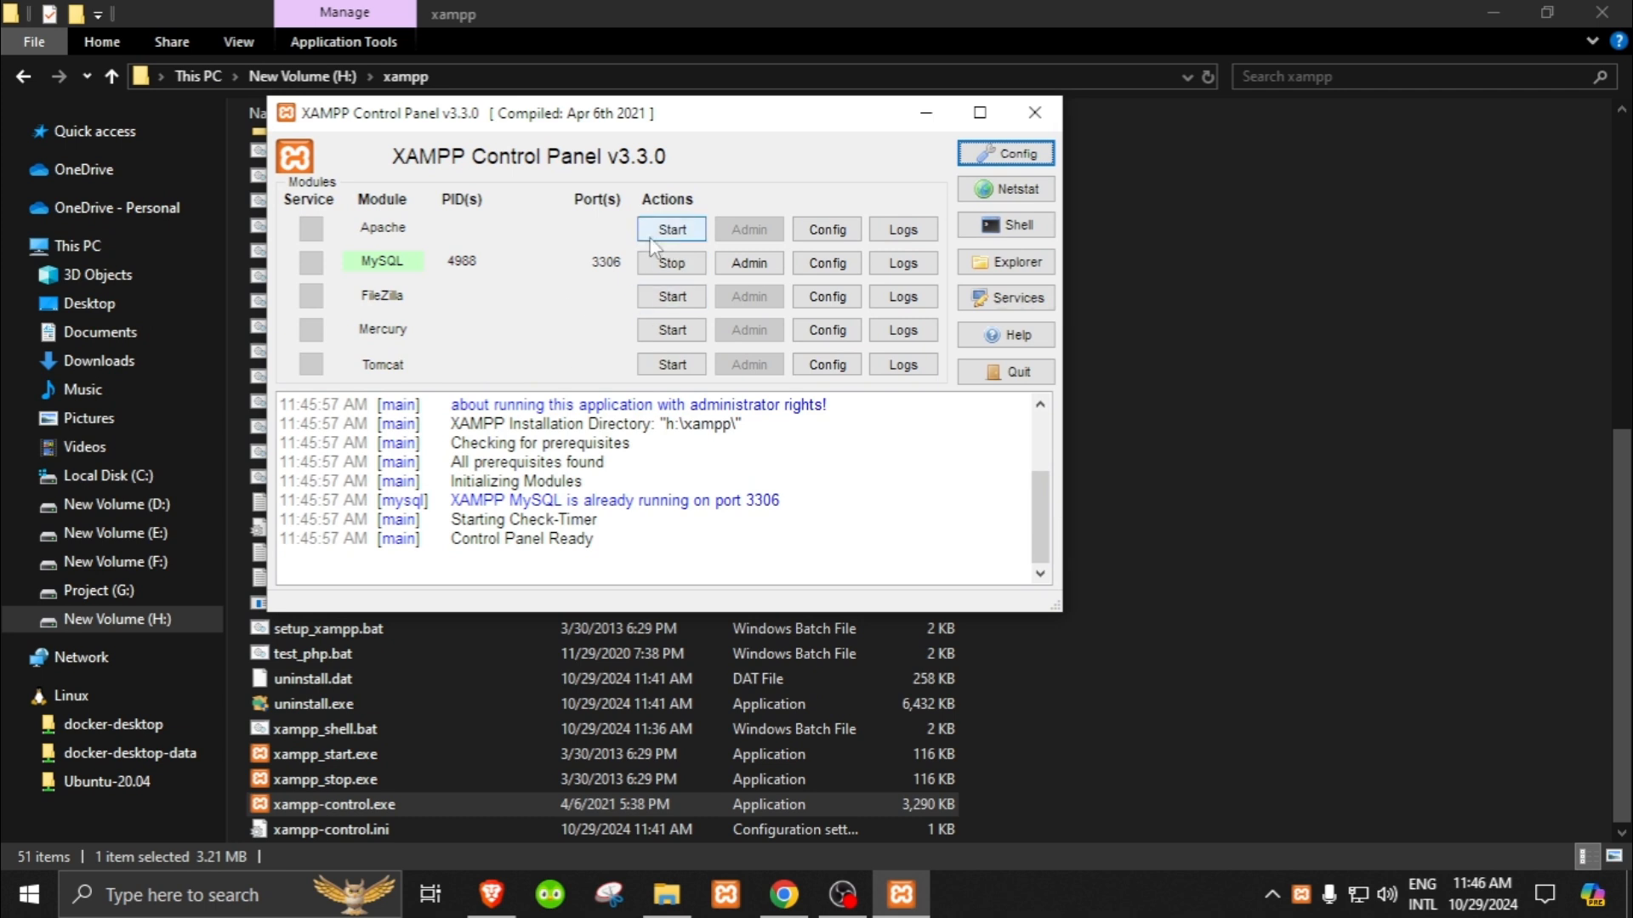
Step: Start the Apache module in the XAMPP Control Panel and reload localhost/phpmyadmin in Chrome
{"action": "left_click", "coordinate": [671, 229]}
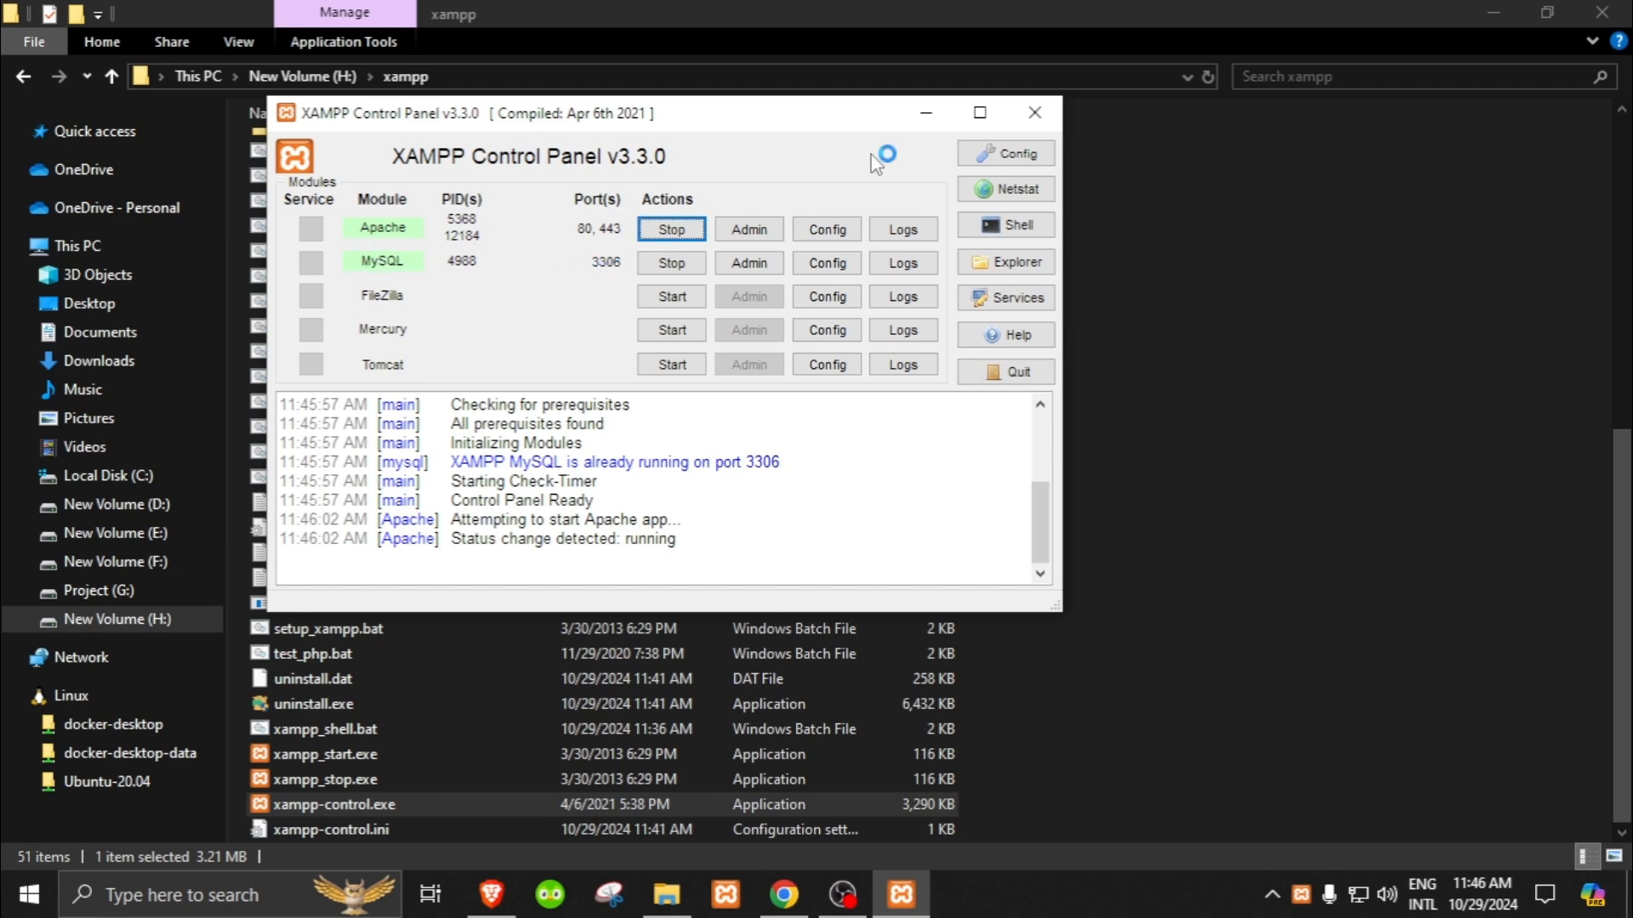
{"action": "left_click", "coordinate": [927, 113]}
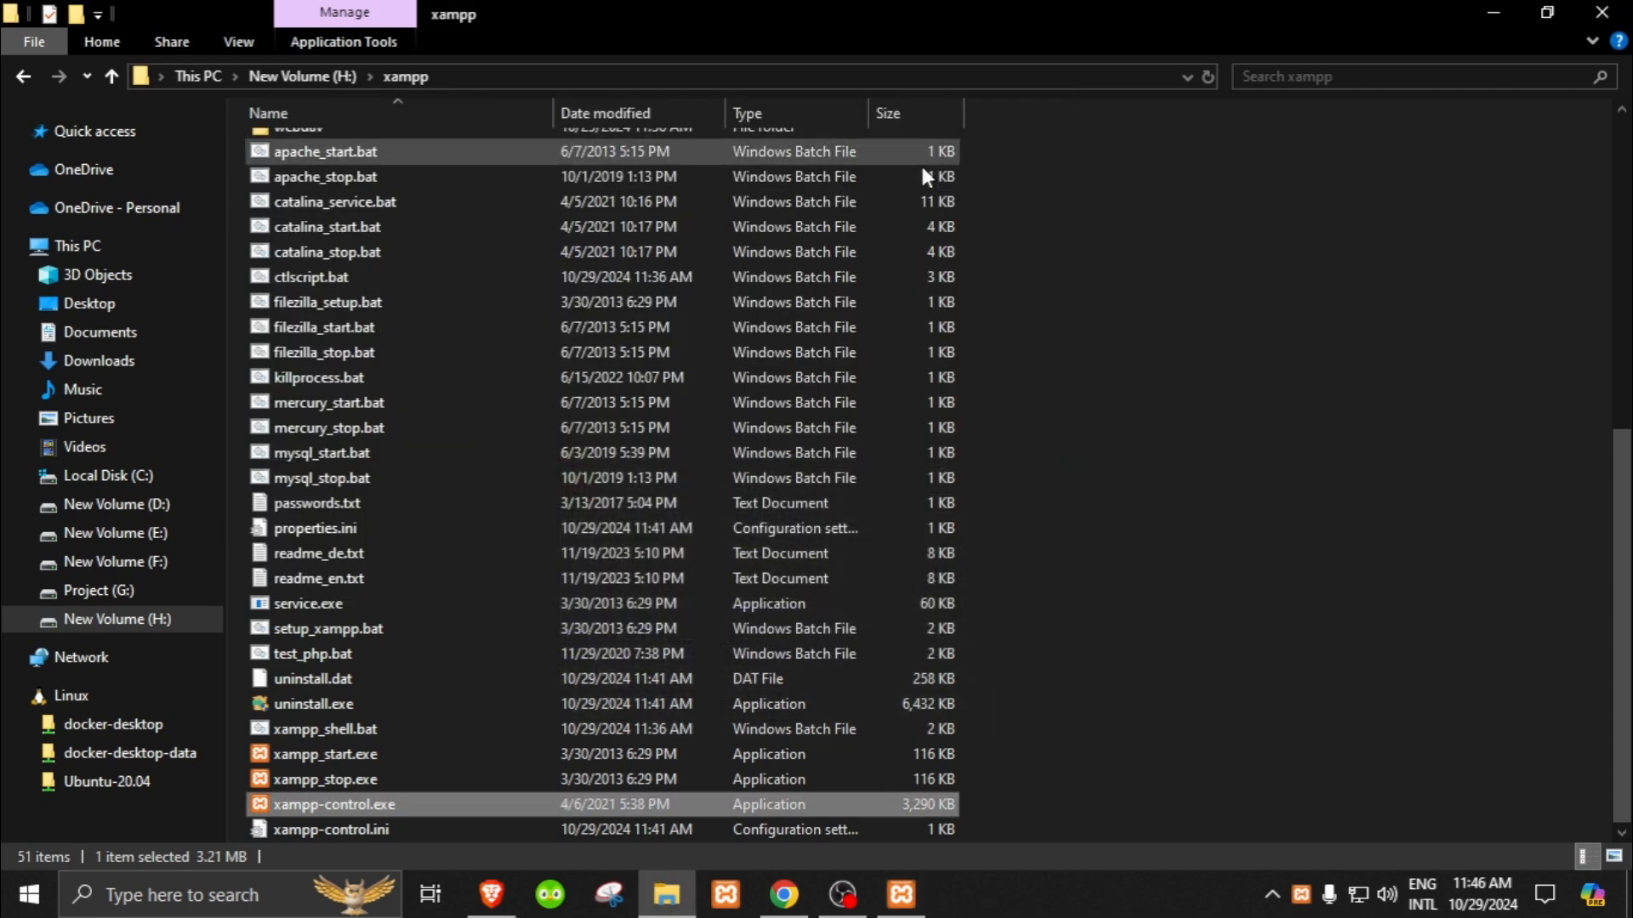
{"action": "left_click", "coordinate": [784, 895]}
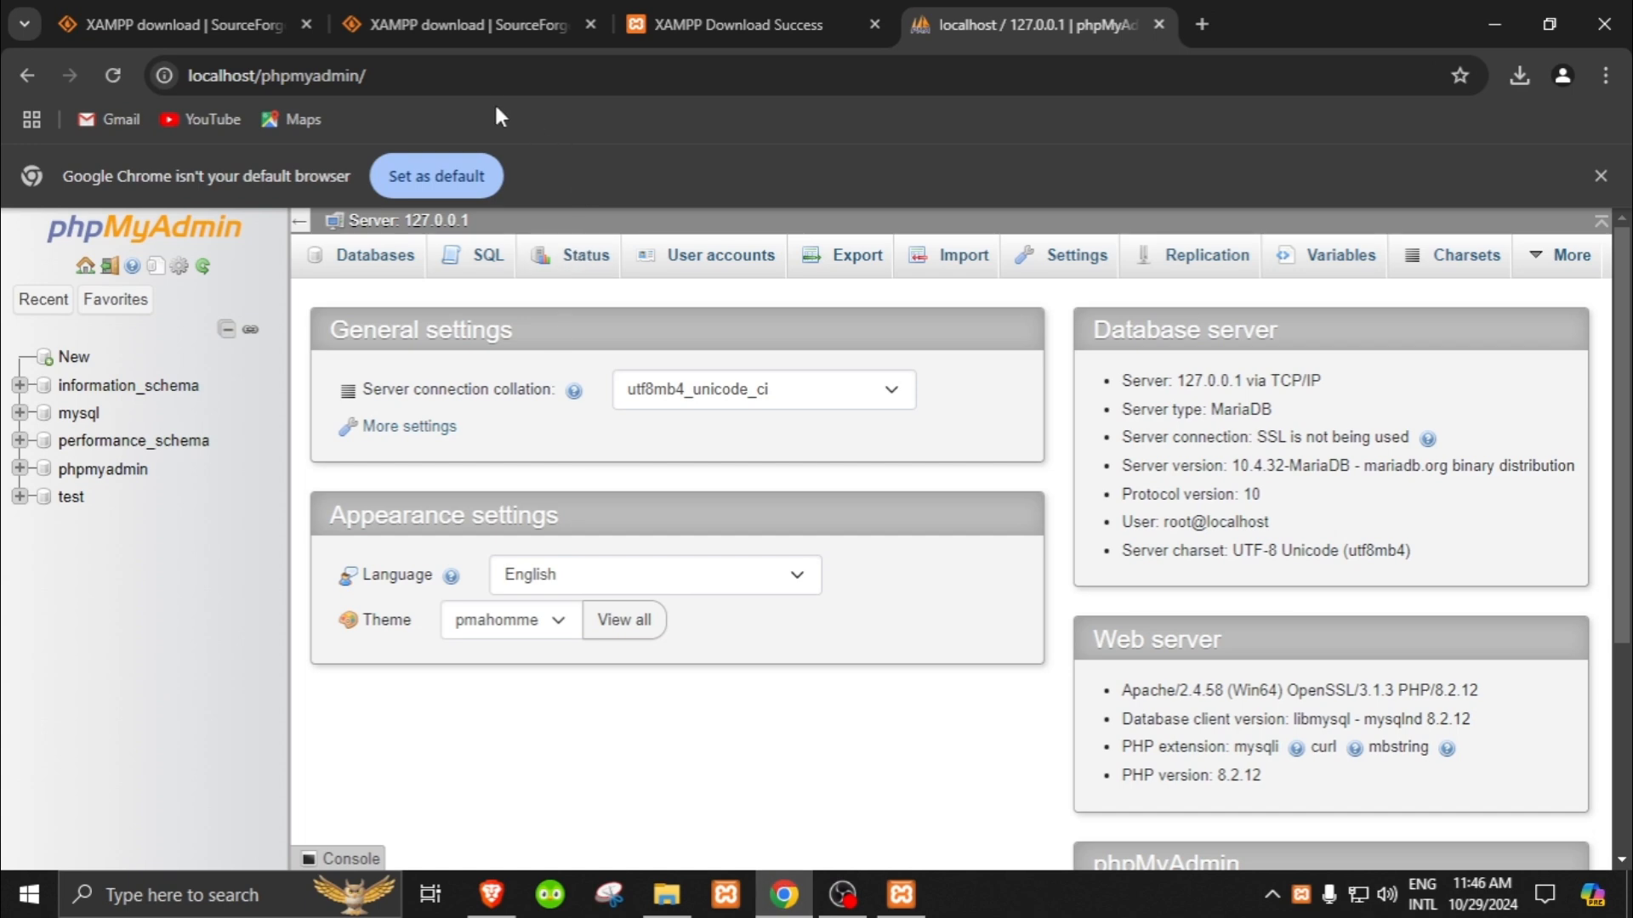
{"action": "left_click", "coordinate": [495, 77]}
{"action": "key", "text": "Return"}
Step: Stop the Apache and MySQL modules in the XAMPP Control Panel and reload the phpMyAdmin page in Chrome
{"action": "left_click", "coordinate": [900, 895]}
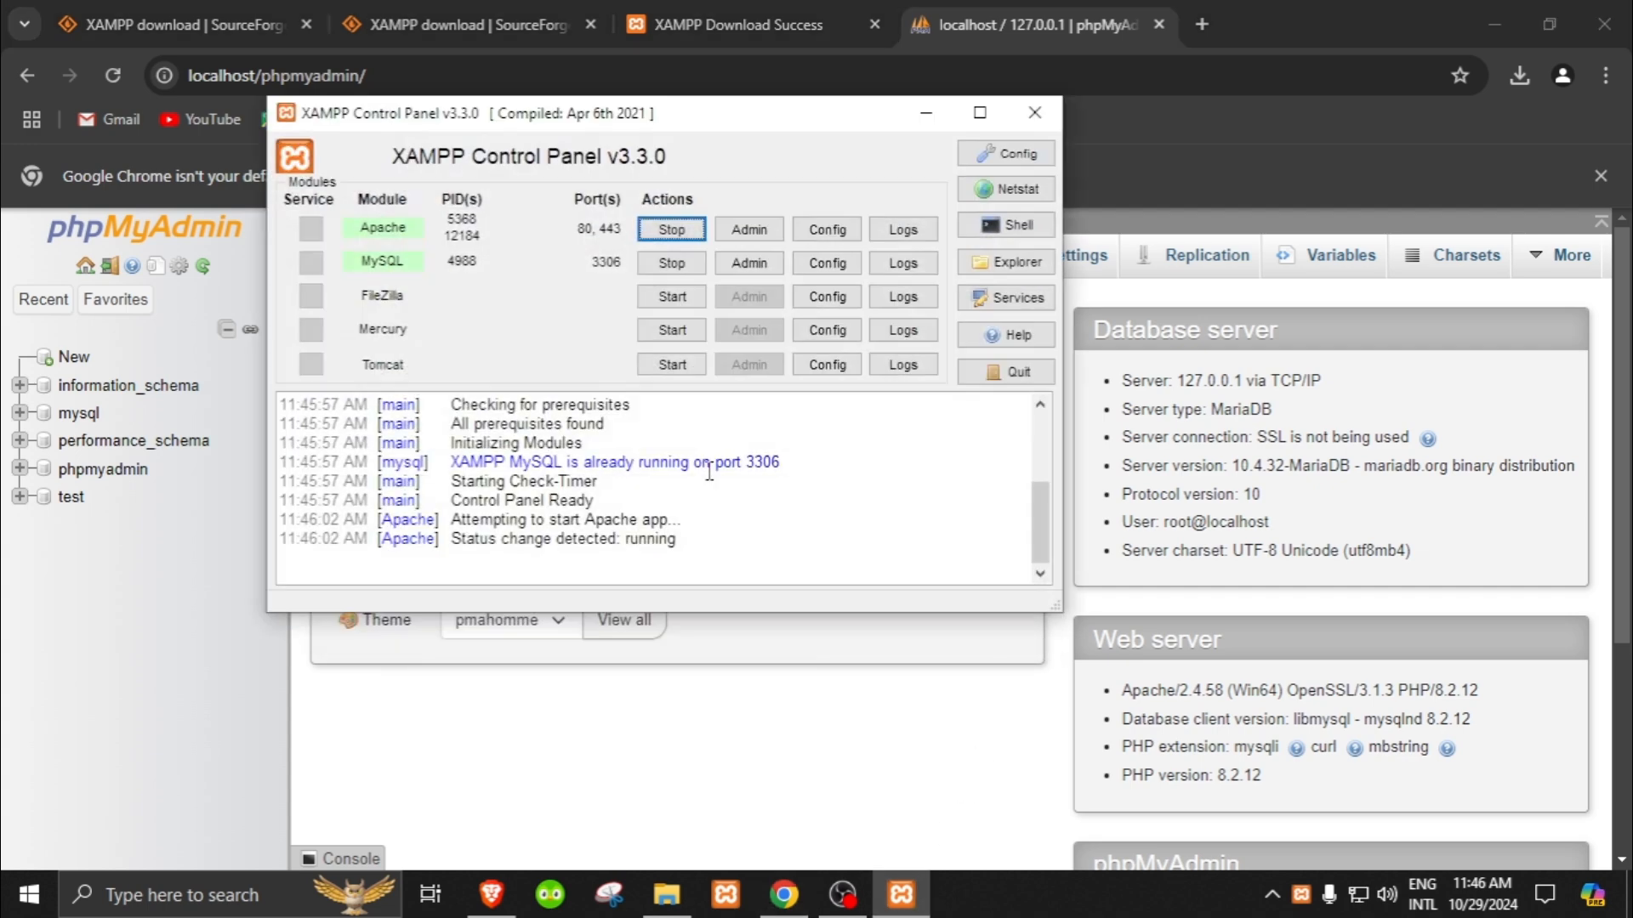
{"action": "left_click", "coordinate": [672, 229]}
{"action": "left_click", "coordinate": [673, 268]}
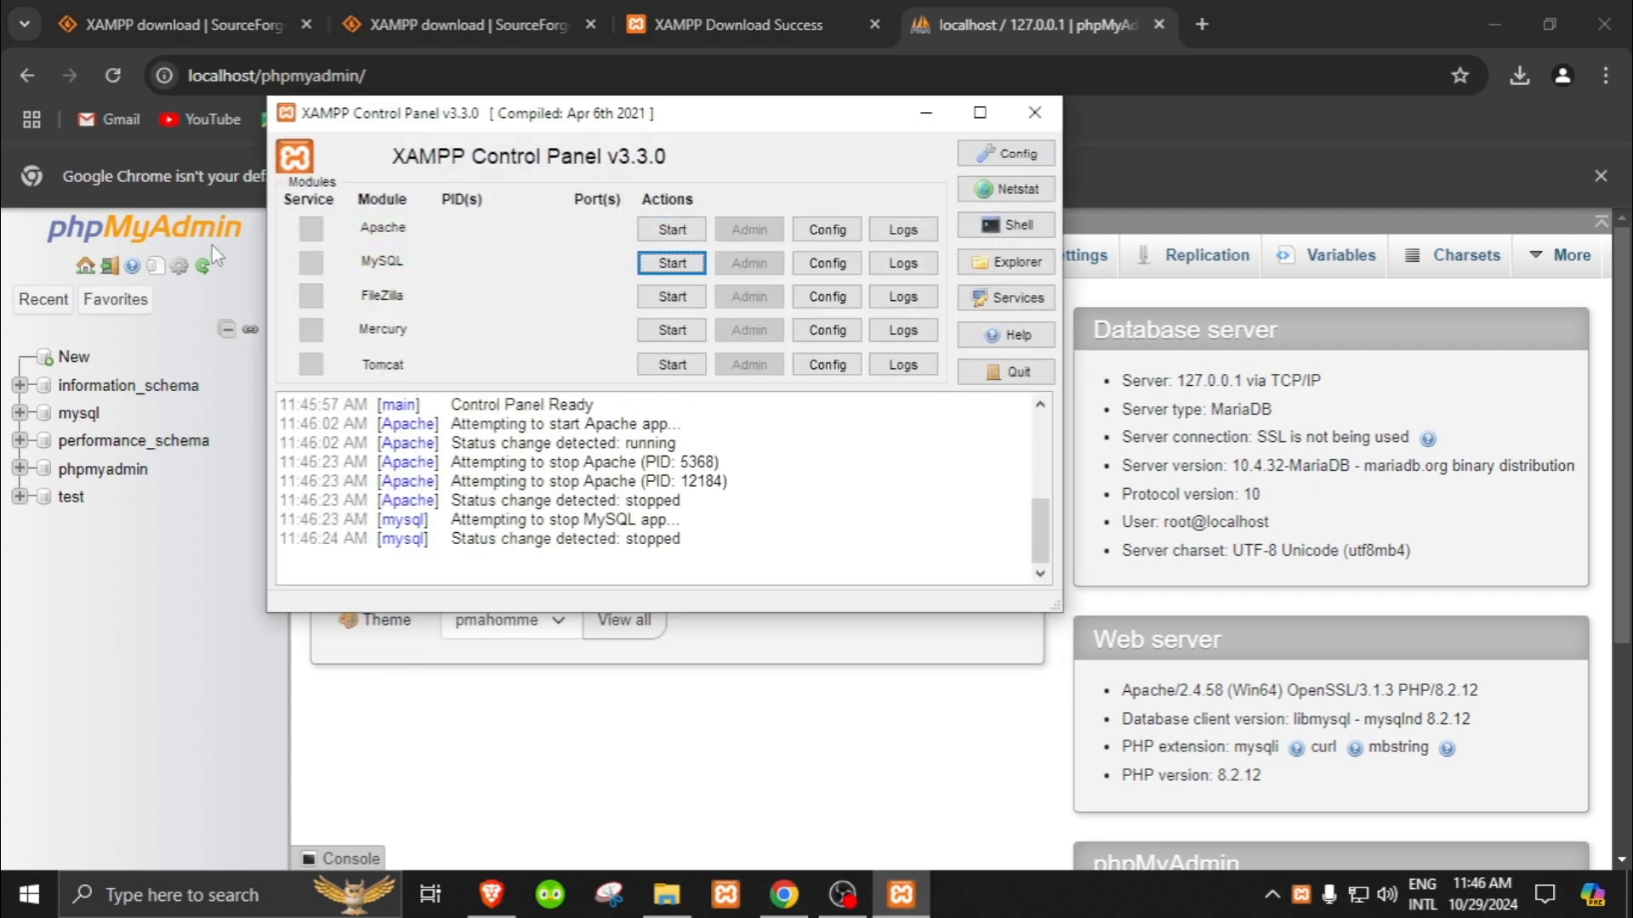
{"action": "left_click", "coordinate": [113, 74]}
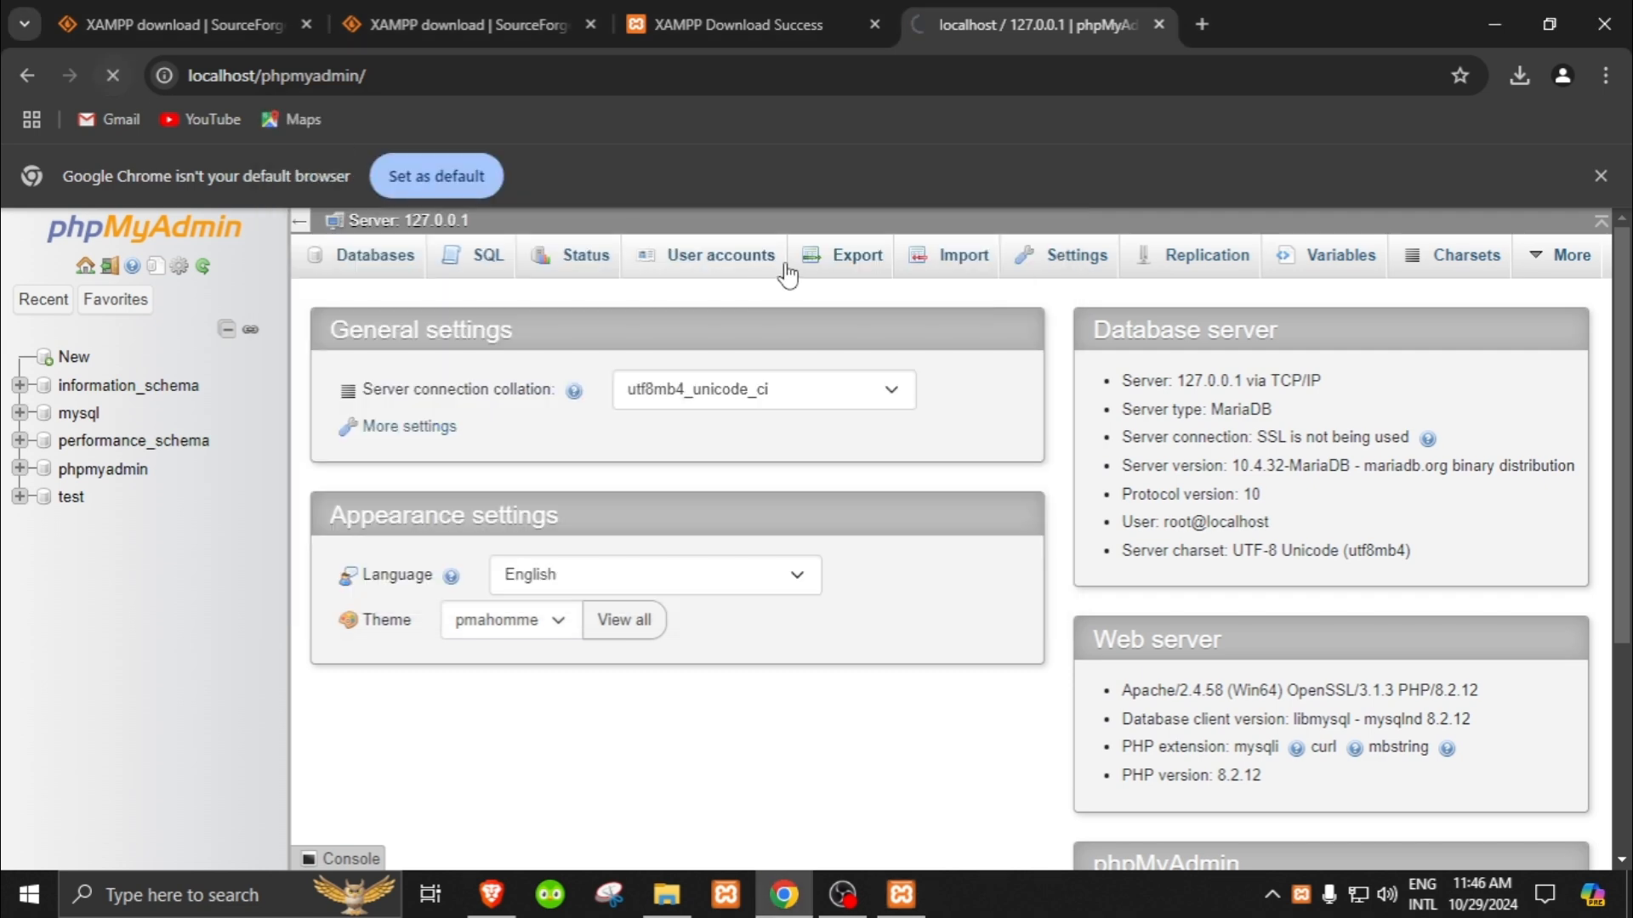